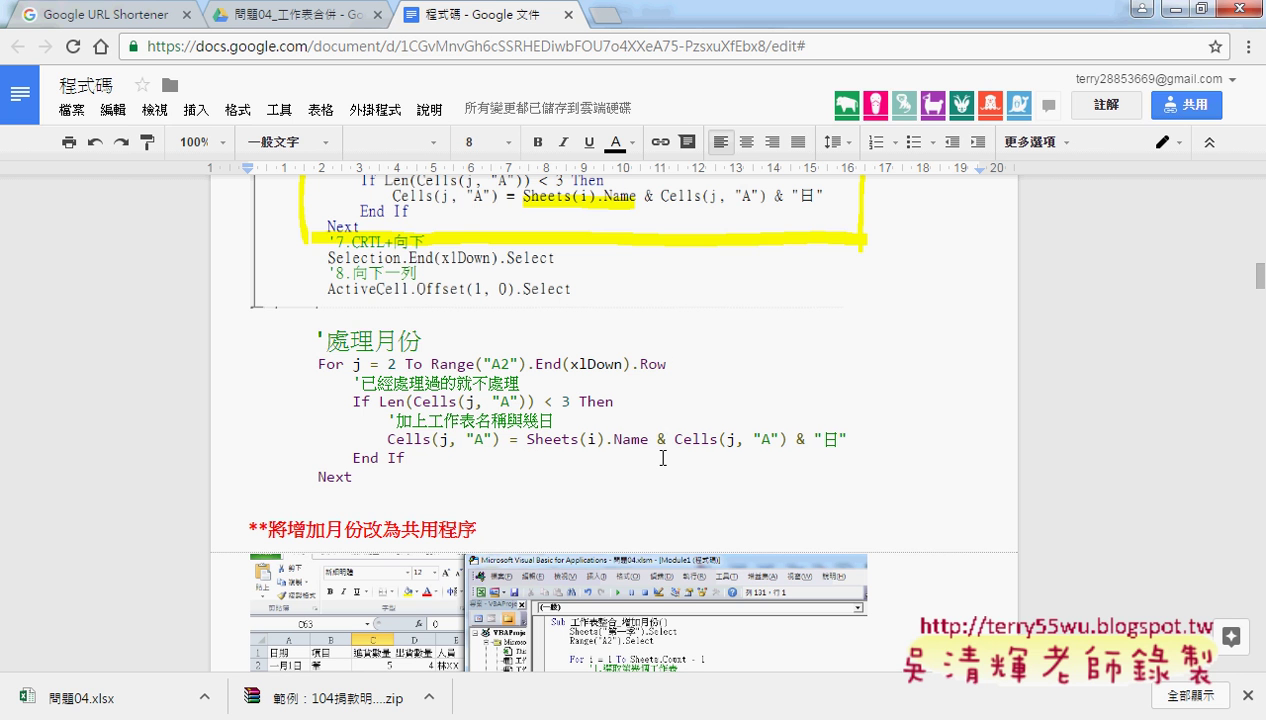
Step: Highlight the For j … Next month loop and its Len(Cells(j, "A")) < 3 check in the notes
drag(319, 364, 344, 364)
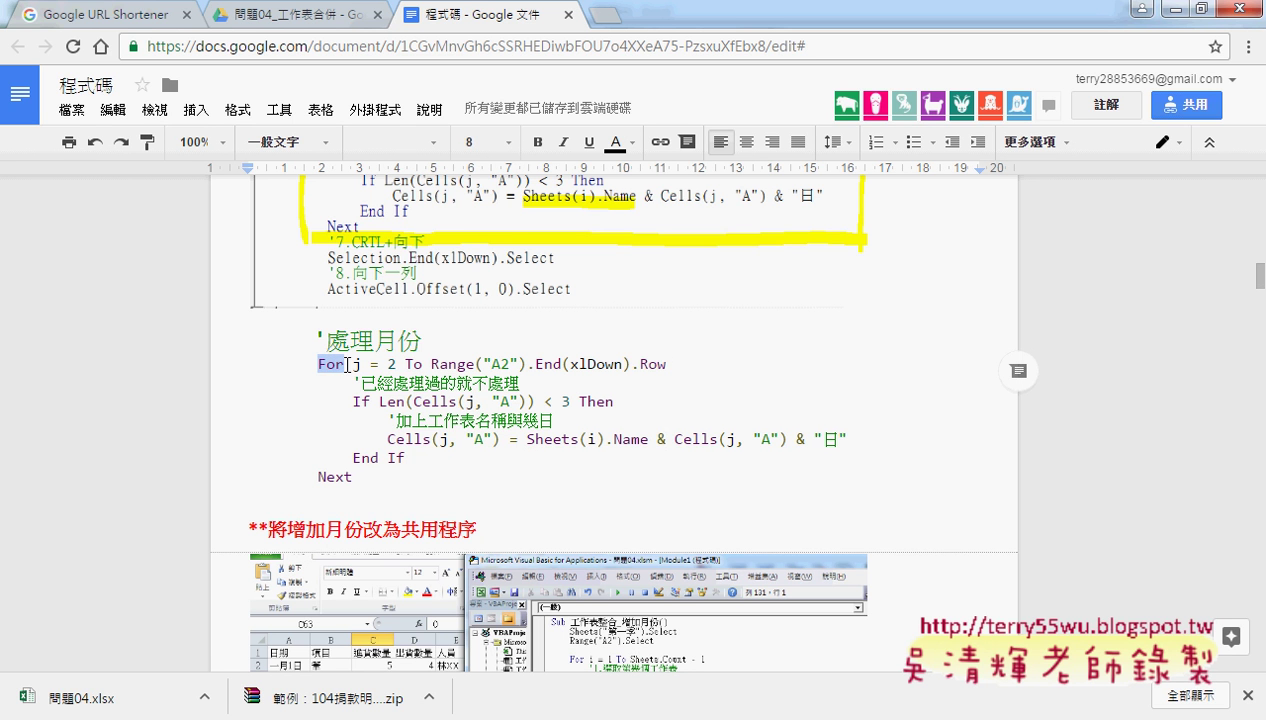
drag(319, 477, 352, 477)
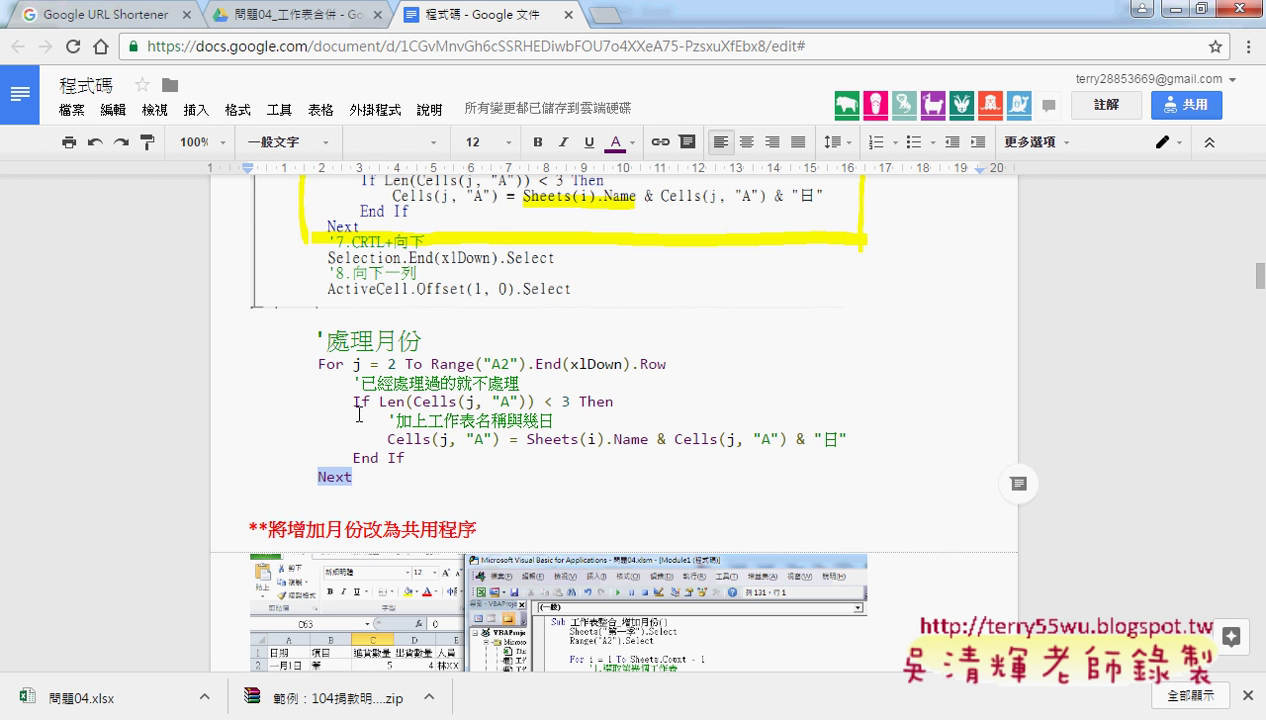
drag(352, 401, 568, 399)
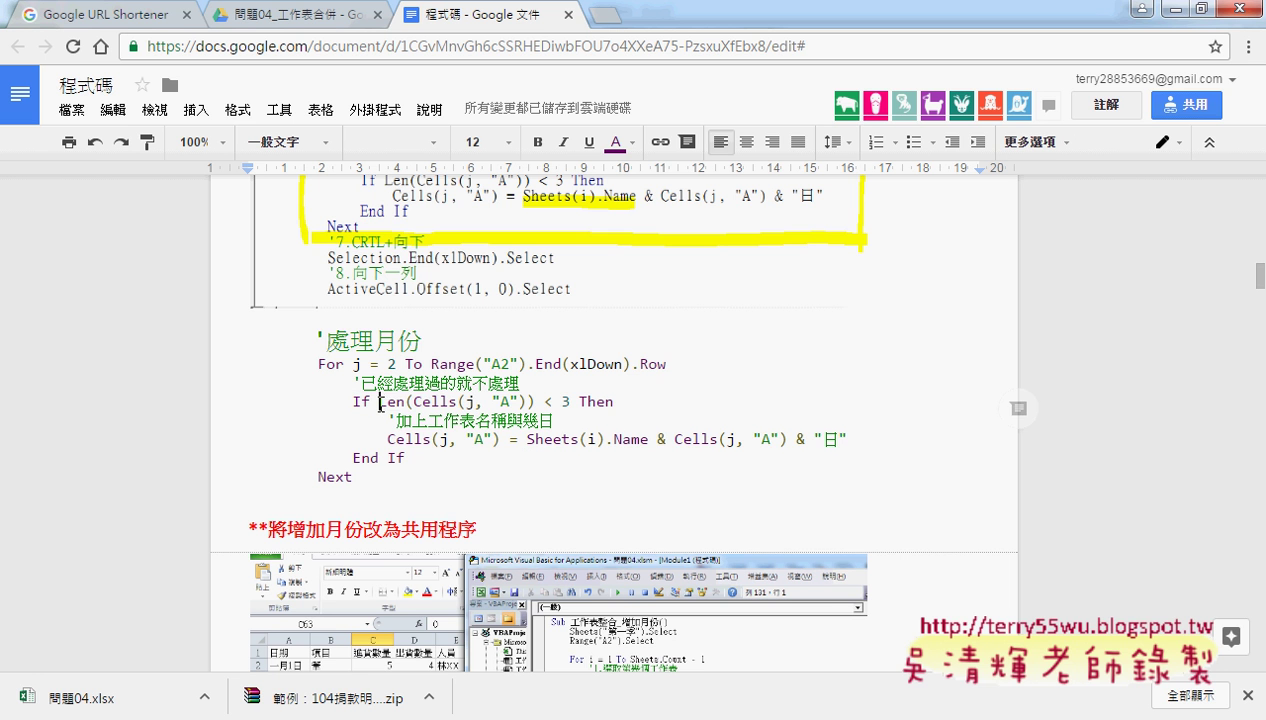
click(598, 401)
drag(353, 478, 222, 362)
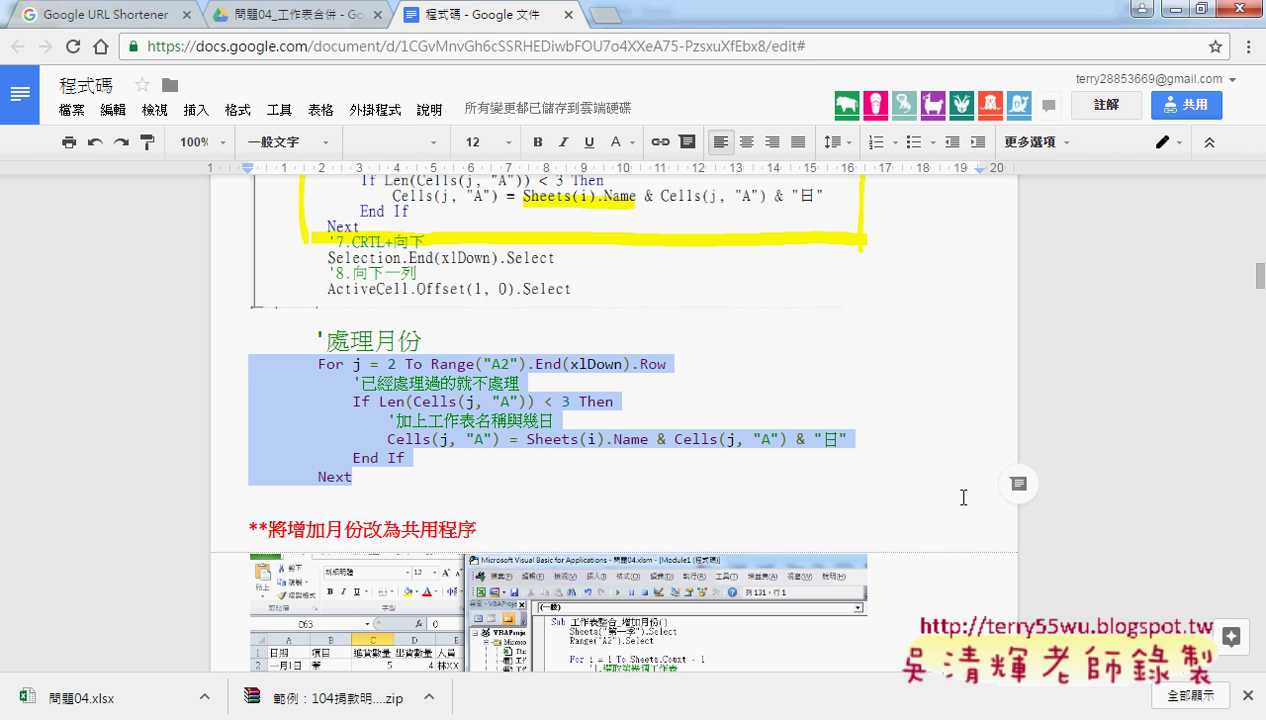
Step: Select the embedded Excel result table image higher up in the notes
scroll(963, 497, up, 1)
scroll(963, 497, up, 3)
scroll(963, 497, up, 3)
scroll(963, 497, up, 2)
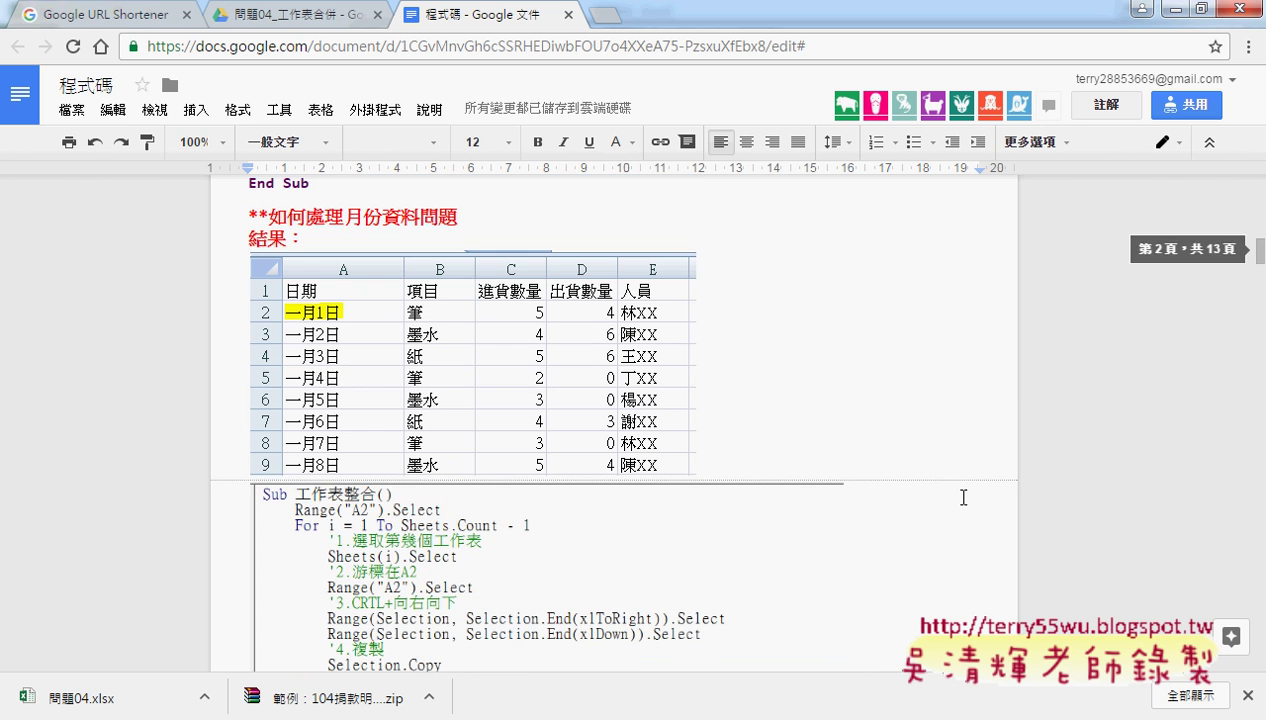
click(538, 381)
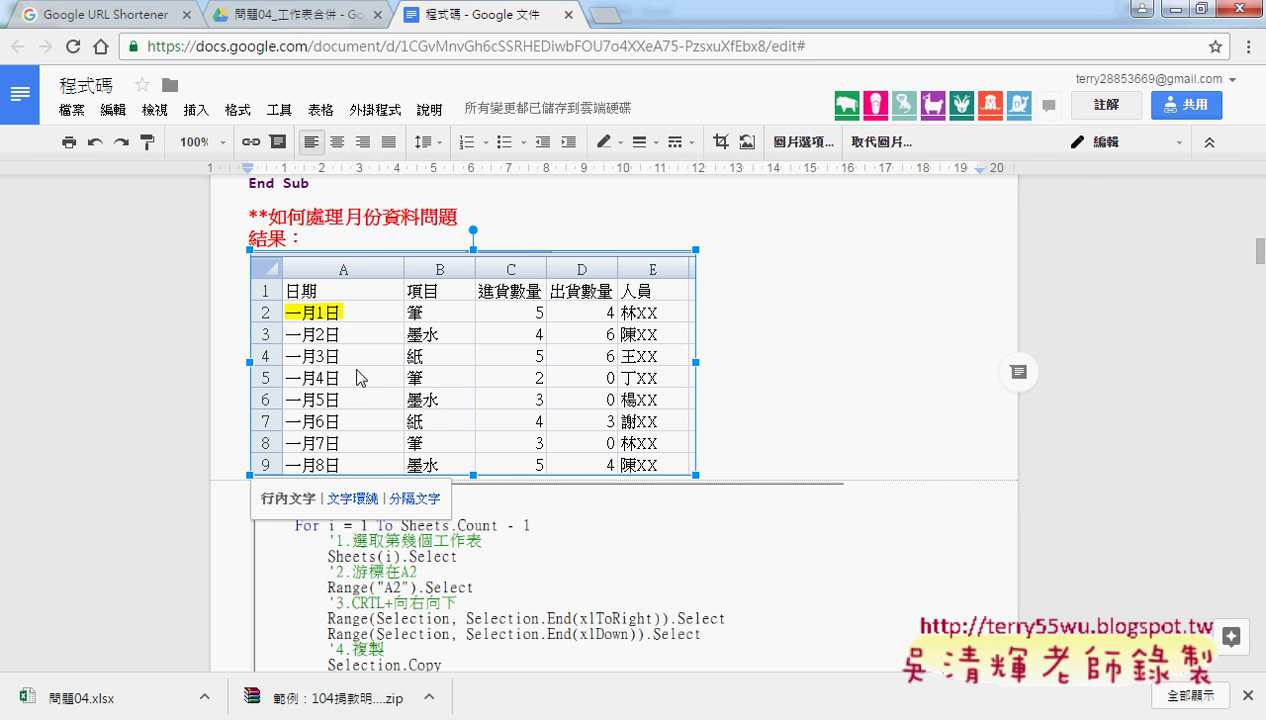
Step: Select the 處理月份 For j … Next code block again
scroll(853, 517, down, 3)
scroll(853, 517, up, 1)
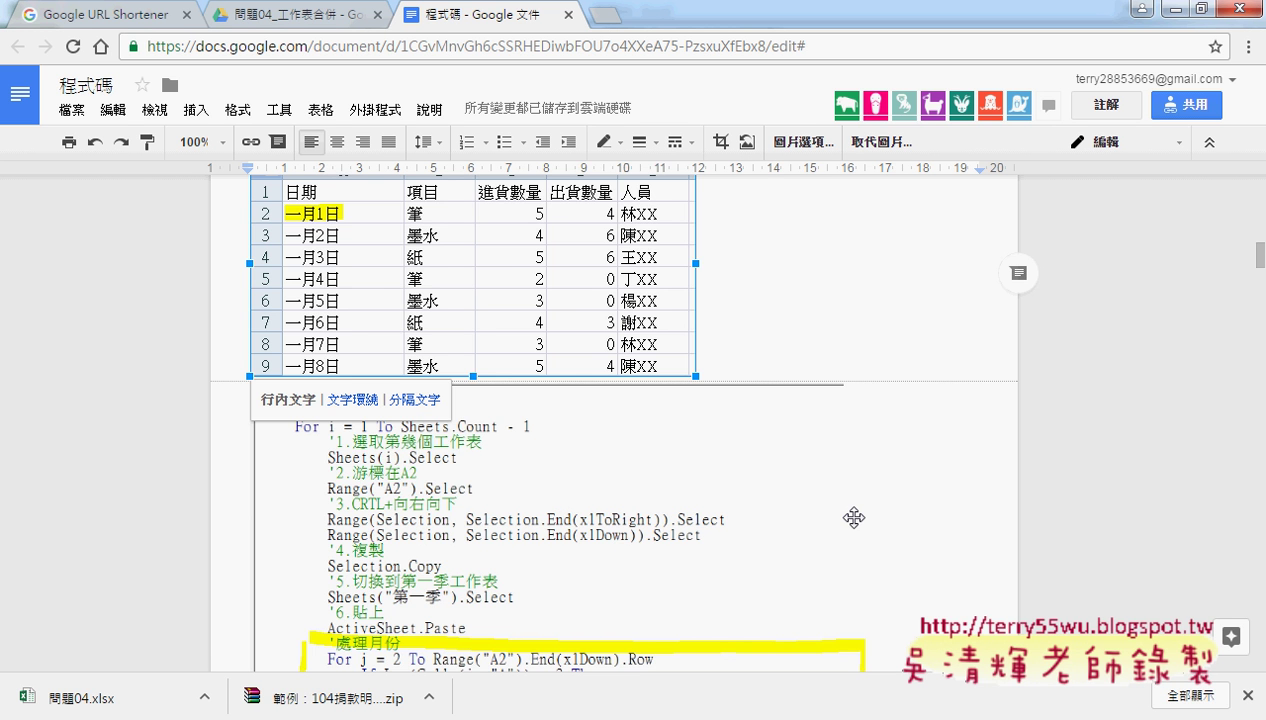
scroll(853, 517, down, 3)
scroll(890, 515, down, 1)
scroll(927, 512, down, 1)
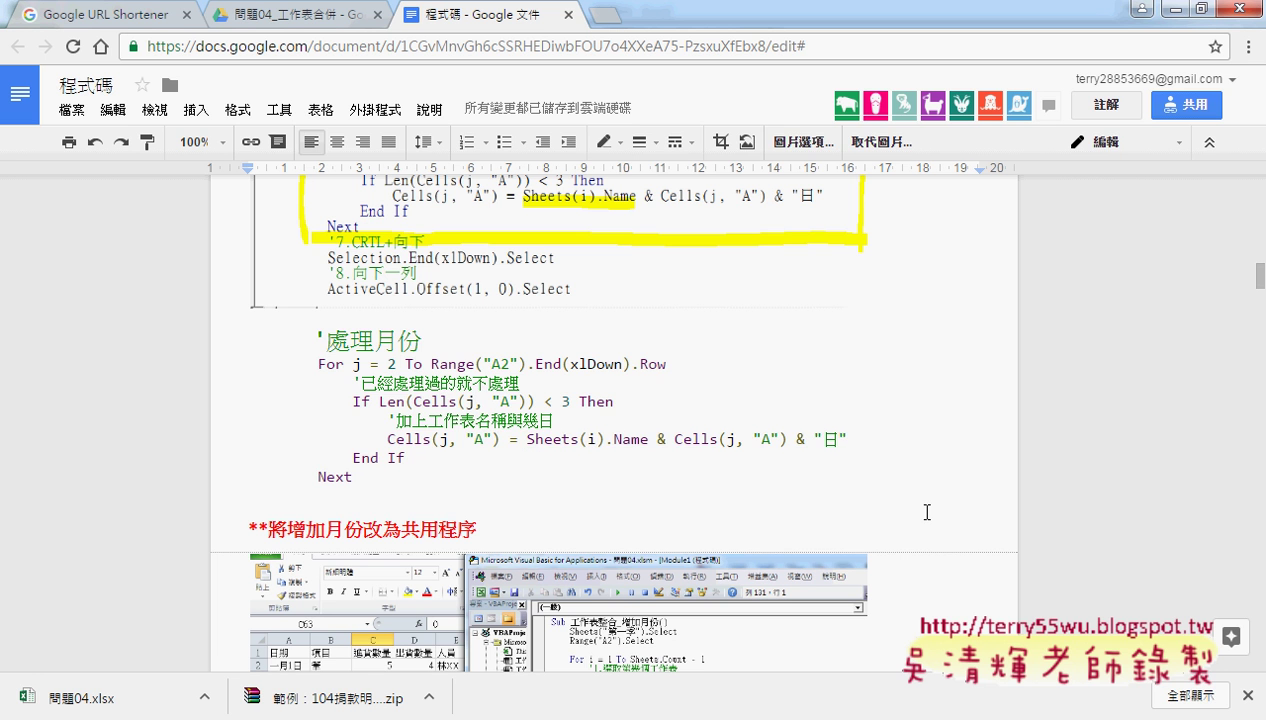
drag(354, 477, 225, 365)
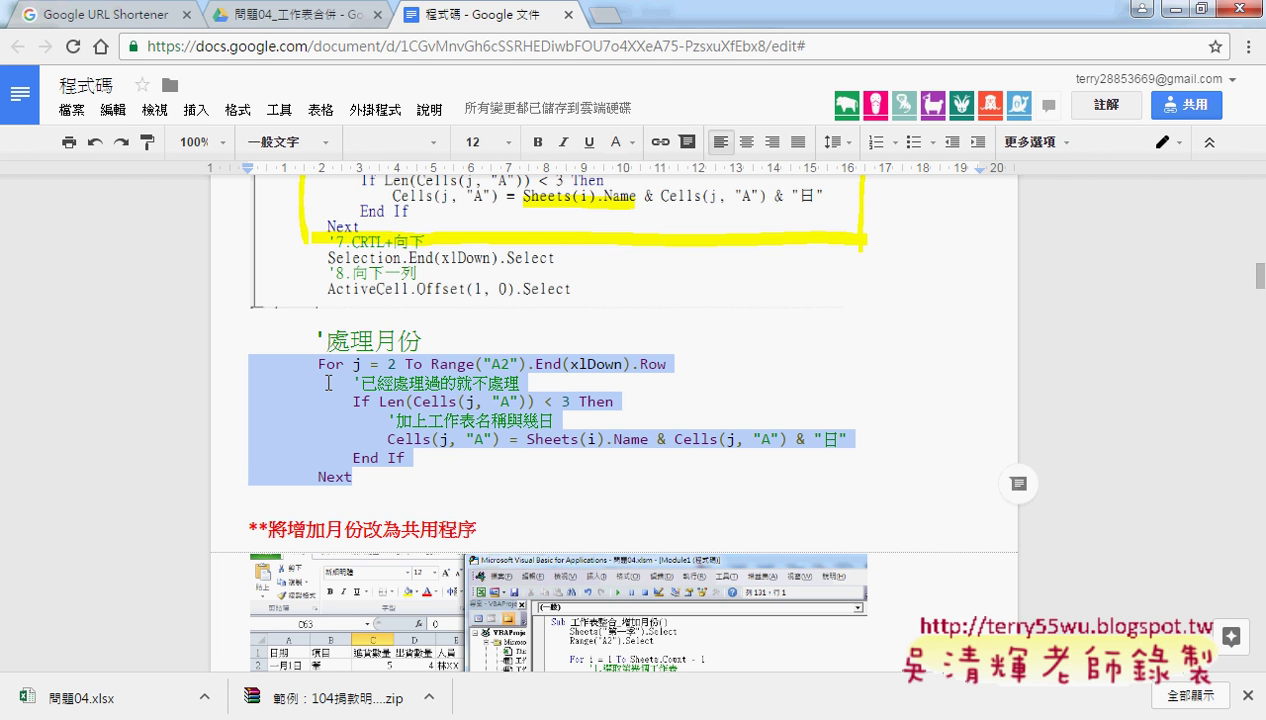
Step: Mark the 104.01.01(週四) date and the 2015/1/1 date with the screen pen
scroll(1081, 539, down, 2)
scroll(1082, 545, down, 1)
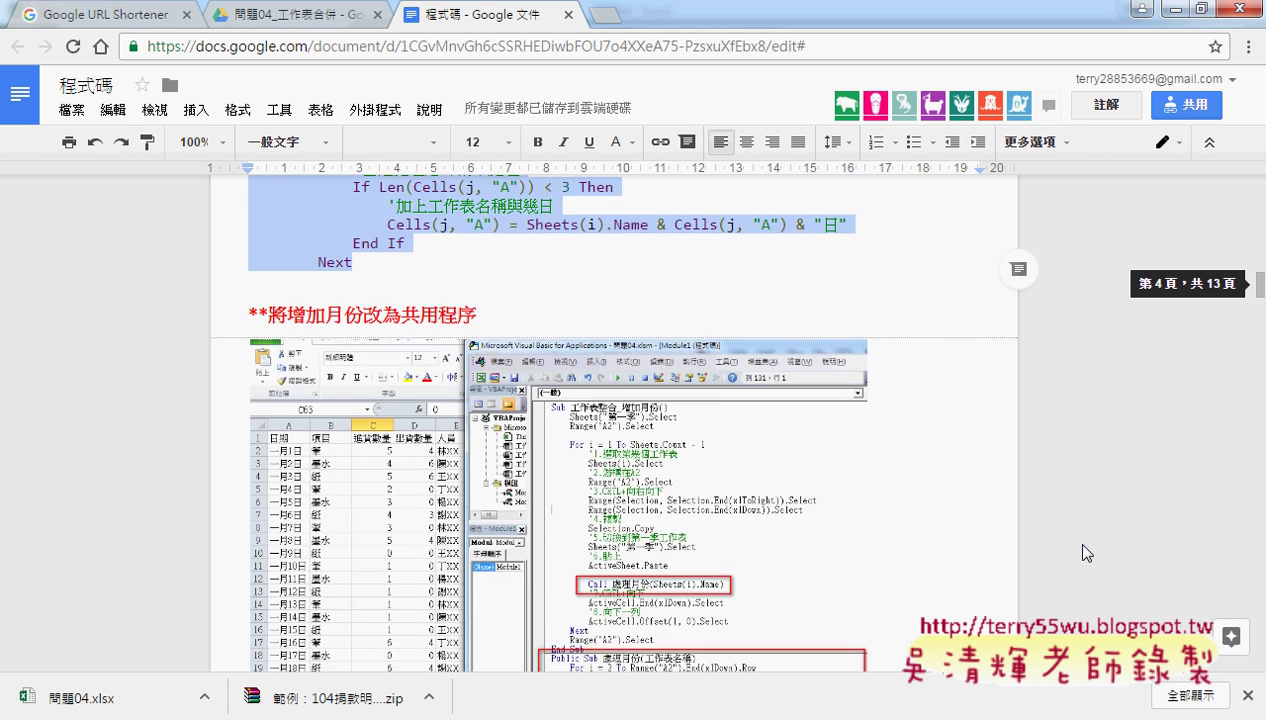
scroll(1082, 545, down, 5)
scroll(1082, 545, down, 2)
scroll(1082, 545, down, 3)
scroll(1087, 553, down, 5)
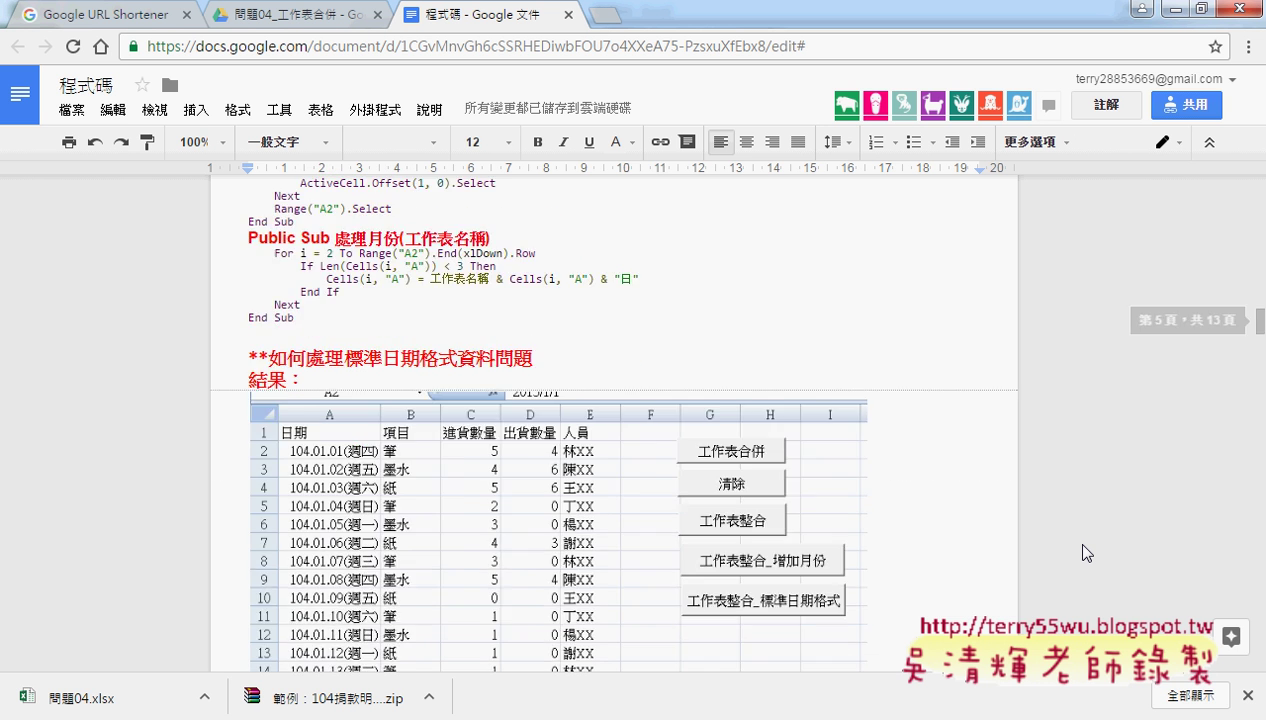
scroll(1087, 553, down, 1)
scroll(1087, 553, down, 2)
scroll(1087, 553, down, 1)
scroll(1087, 553, down, 1)
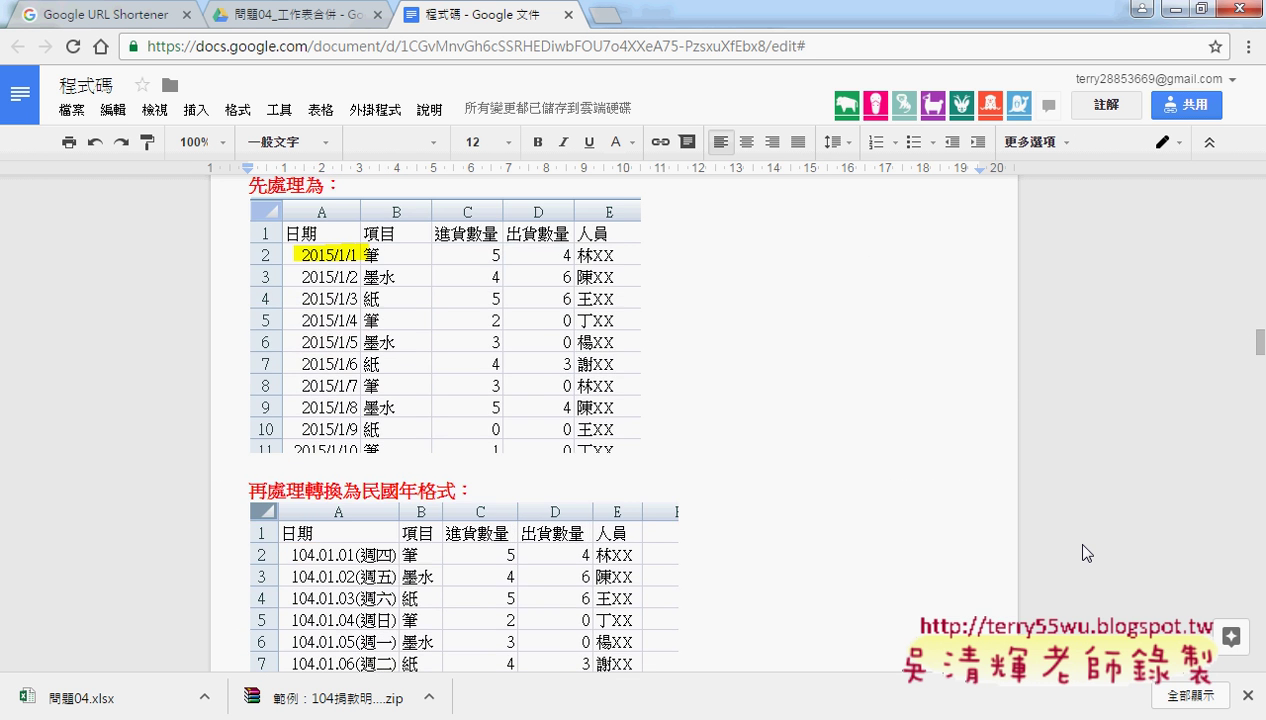
scroll(1087, 553, up, 2)
scroll(1087, 553, up, 1)
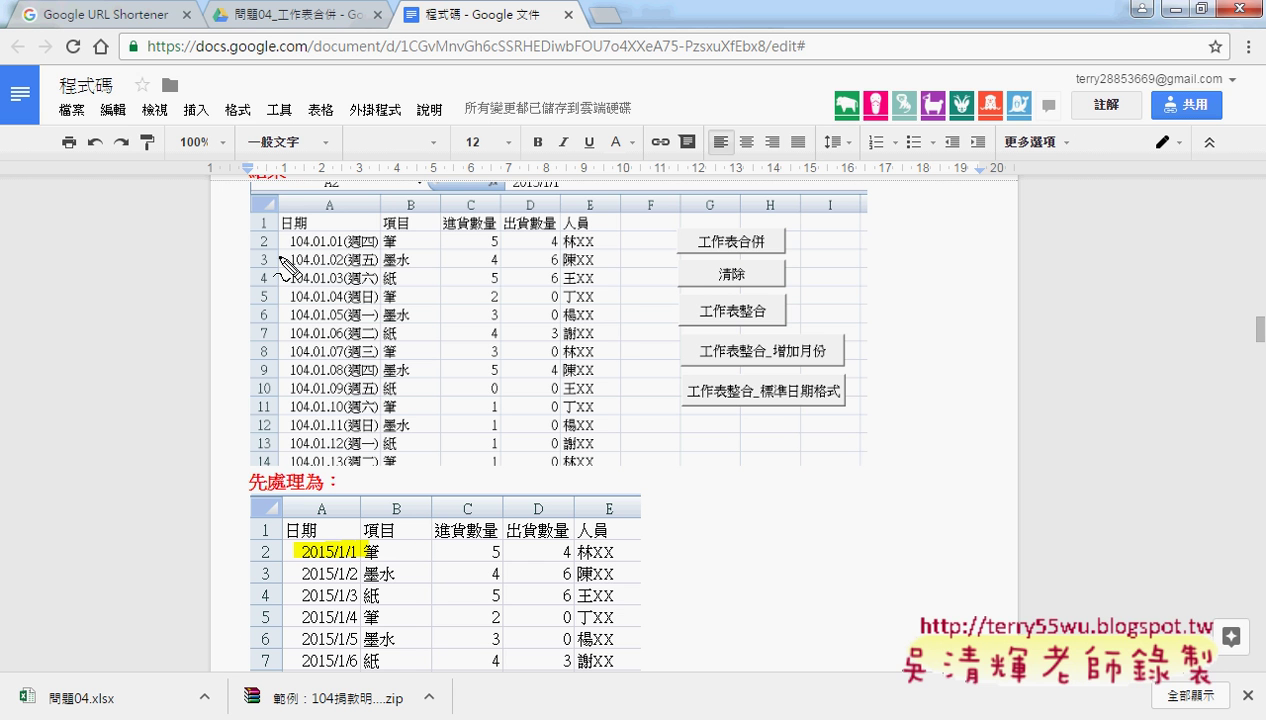
drag(292, 250, 380, 251)
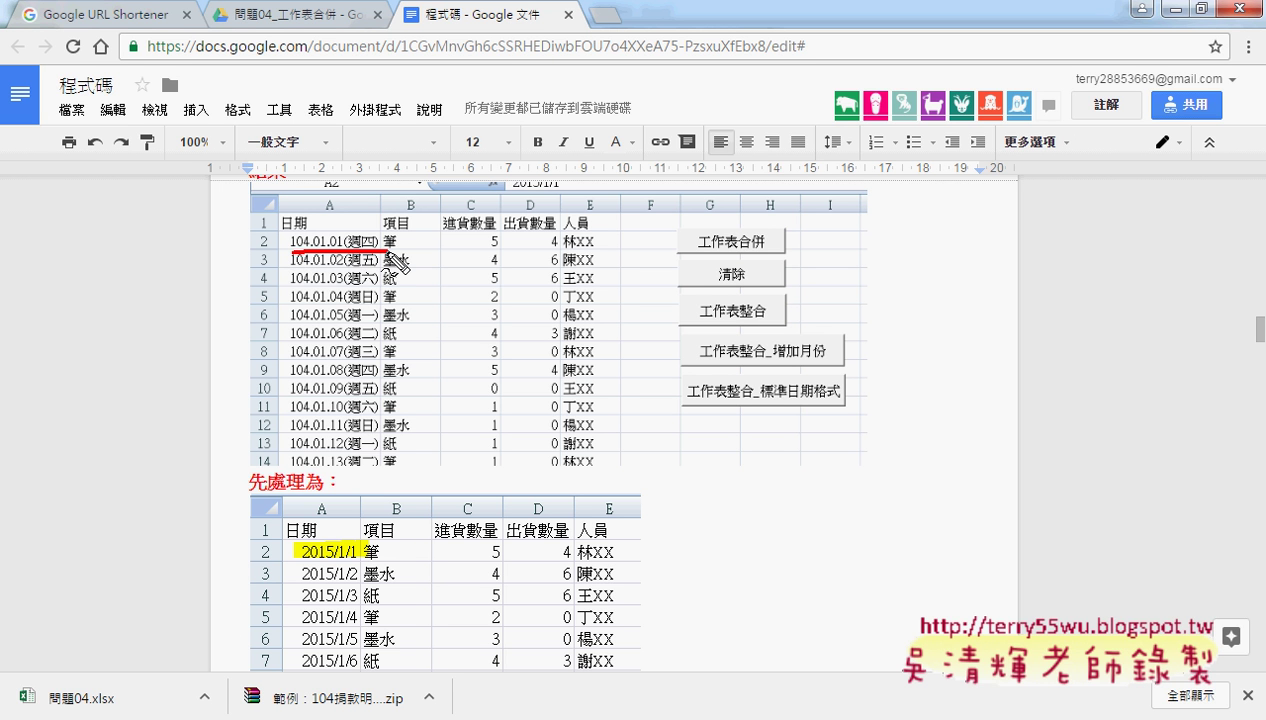
drag(136, 278, 270, 262)
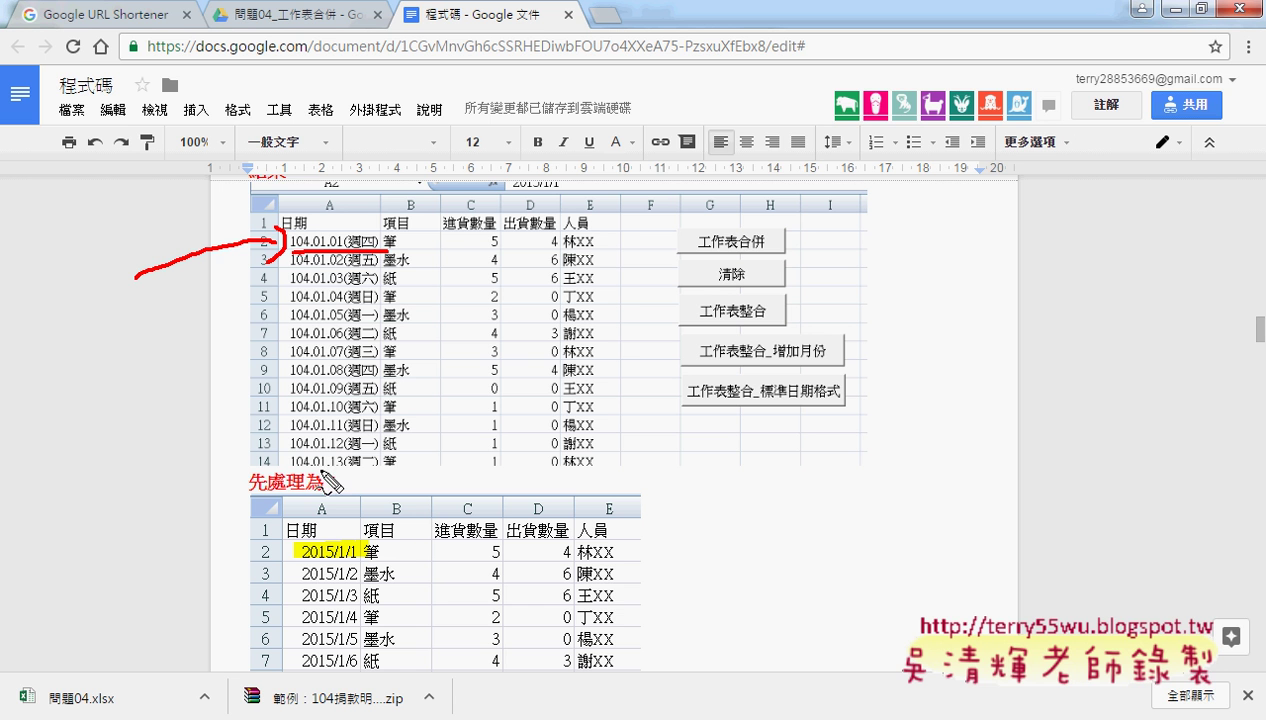
drag(300, 578, 360, 576)
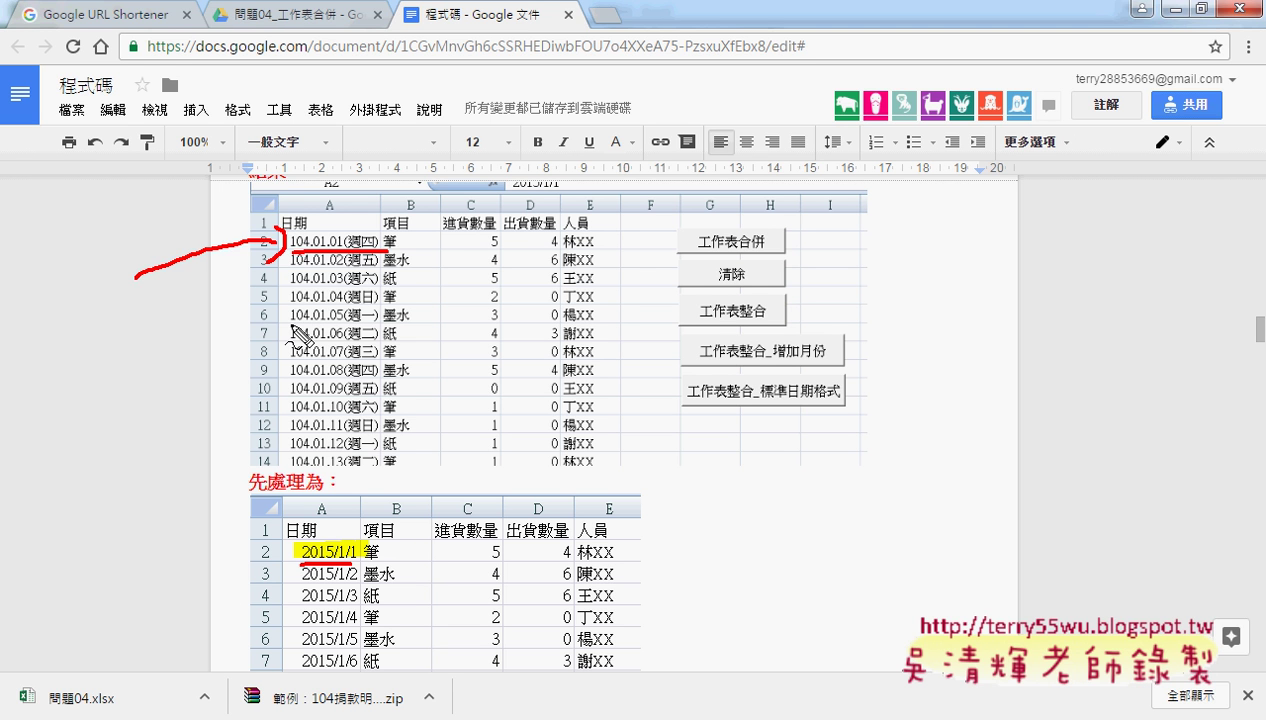
Step: Mark the month part of 2015/1/1, clear all pen marks, and switch to the VBA editor
key(Escape)
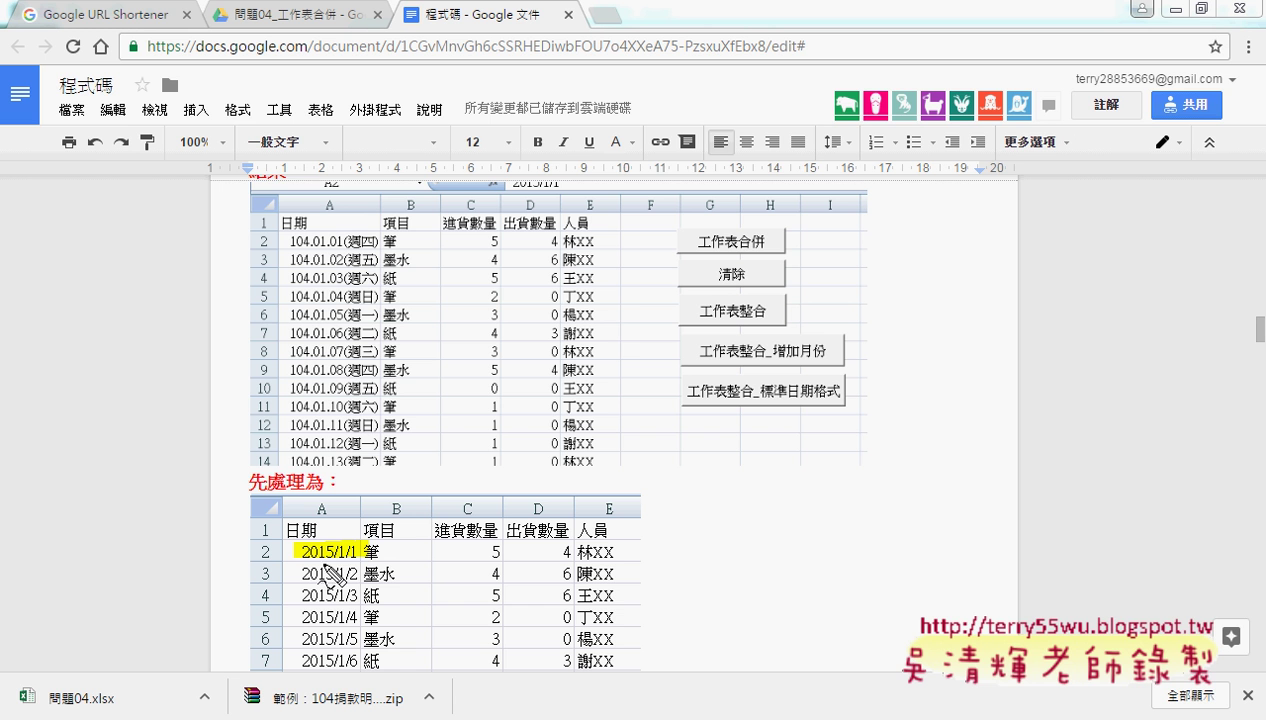
drag(338, 561, 347, 561)
drag(338, 562, 345, 545)
drag(348, 565, 358, 561)
drag(346, 565, 300, 564)
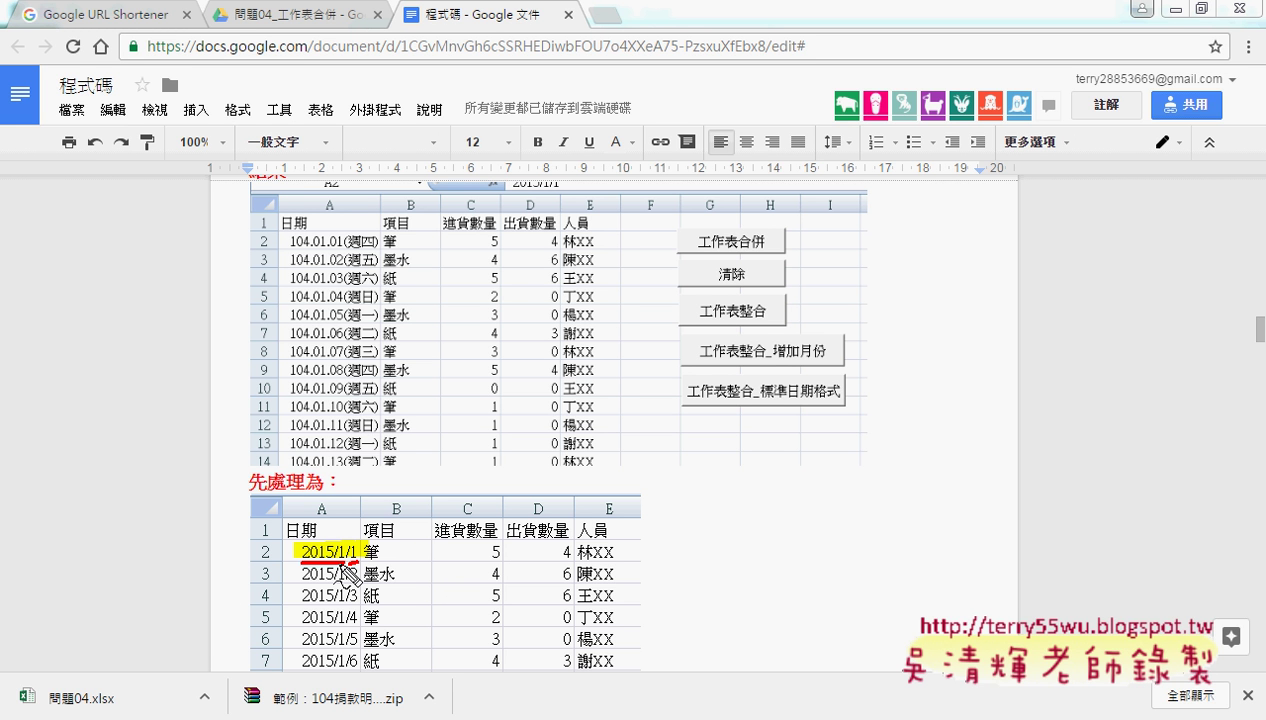
drag(338, 540, 345, 556)
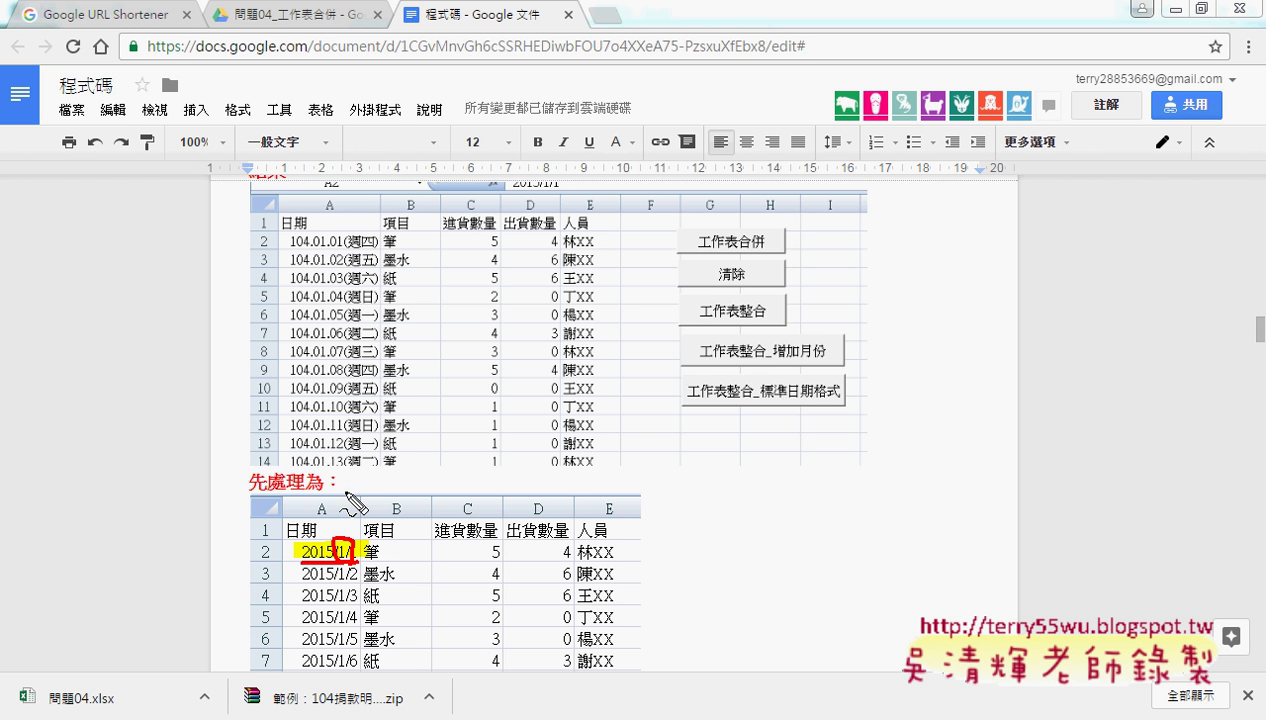
drag(350, 487, 353, 562)
key(Escape)
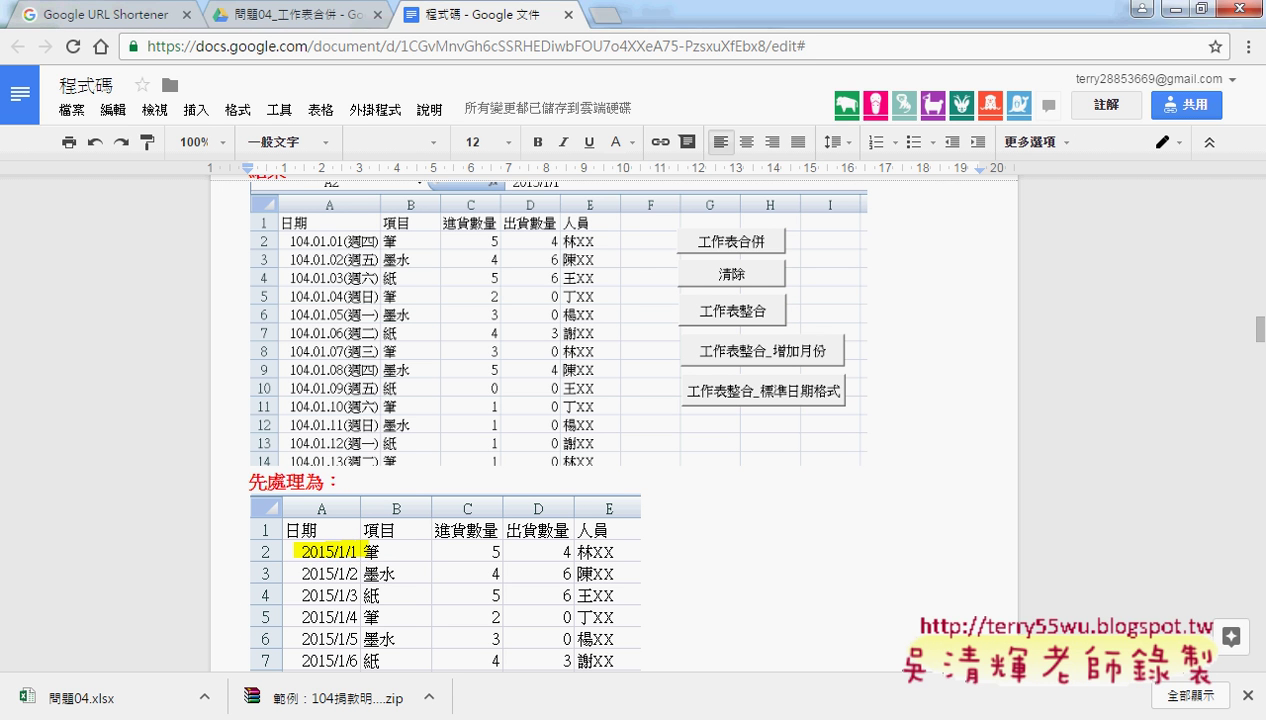
click(381, 615)
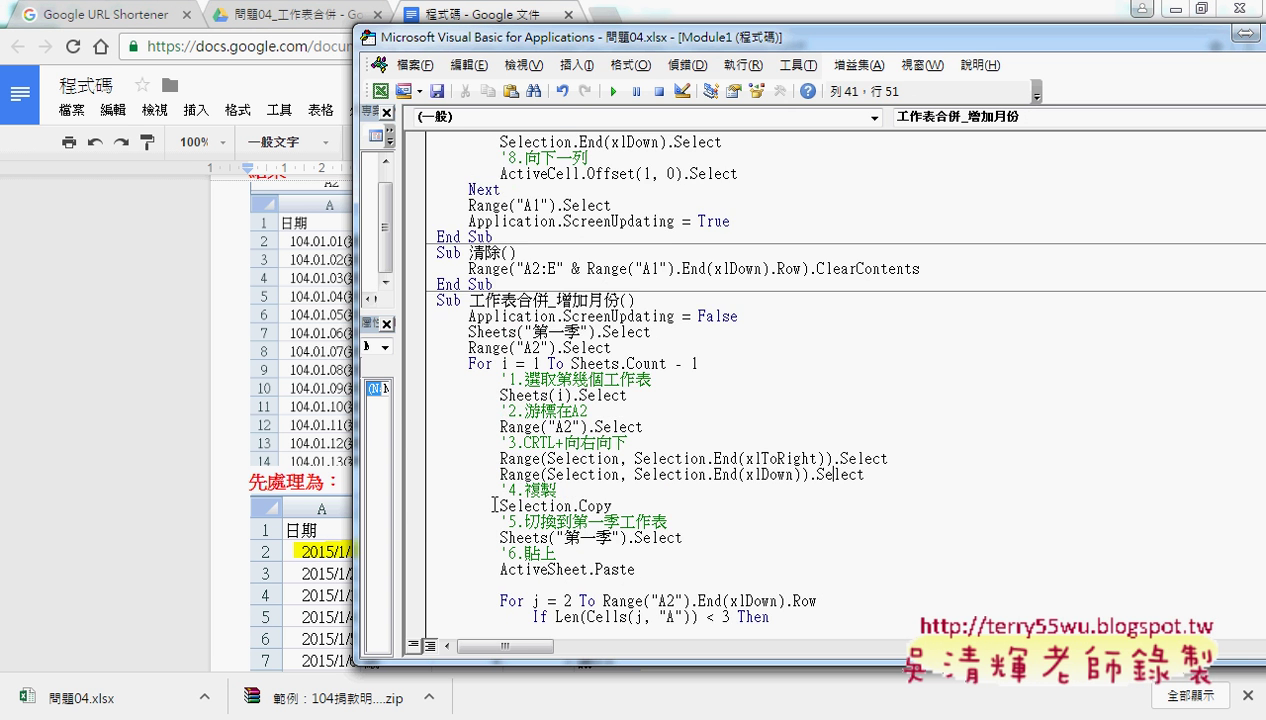
scroll(493, 505, up, 6)
click(421, 146)
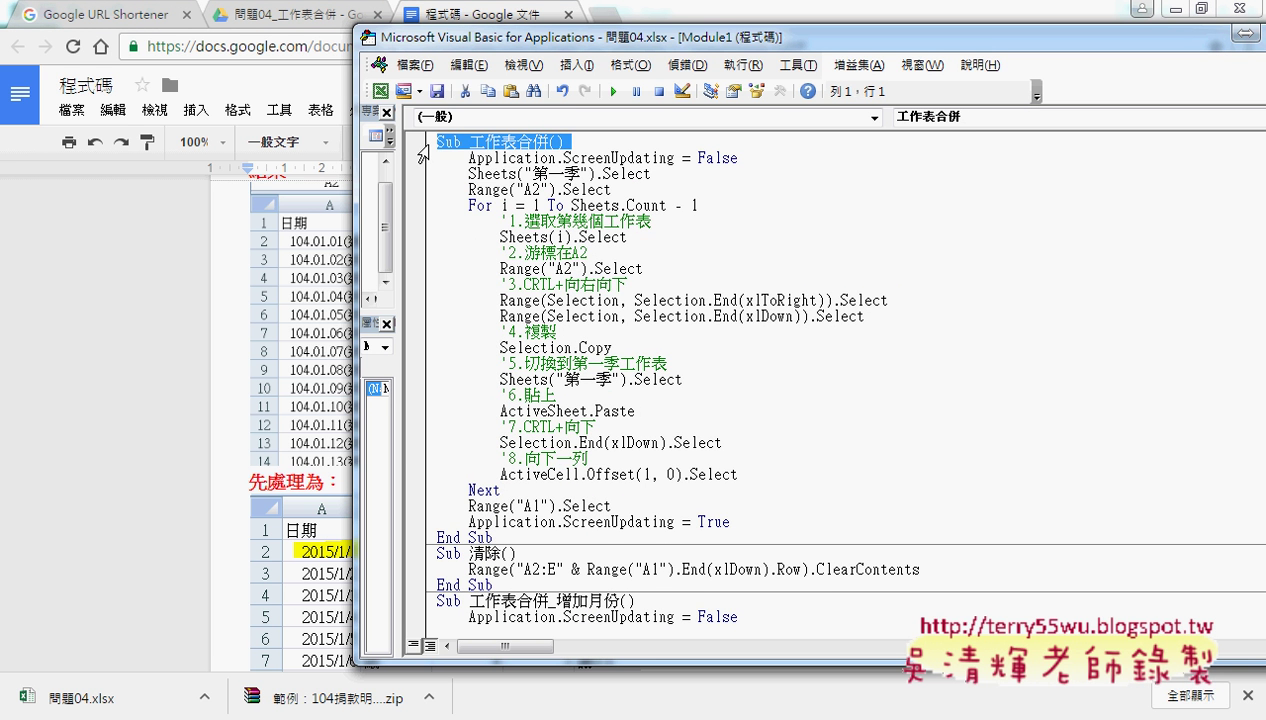
drag(421, 146, 423, 540)
scroll(560, 486, down, 6)
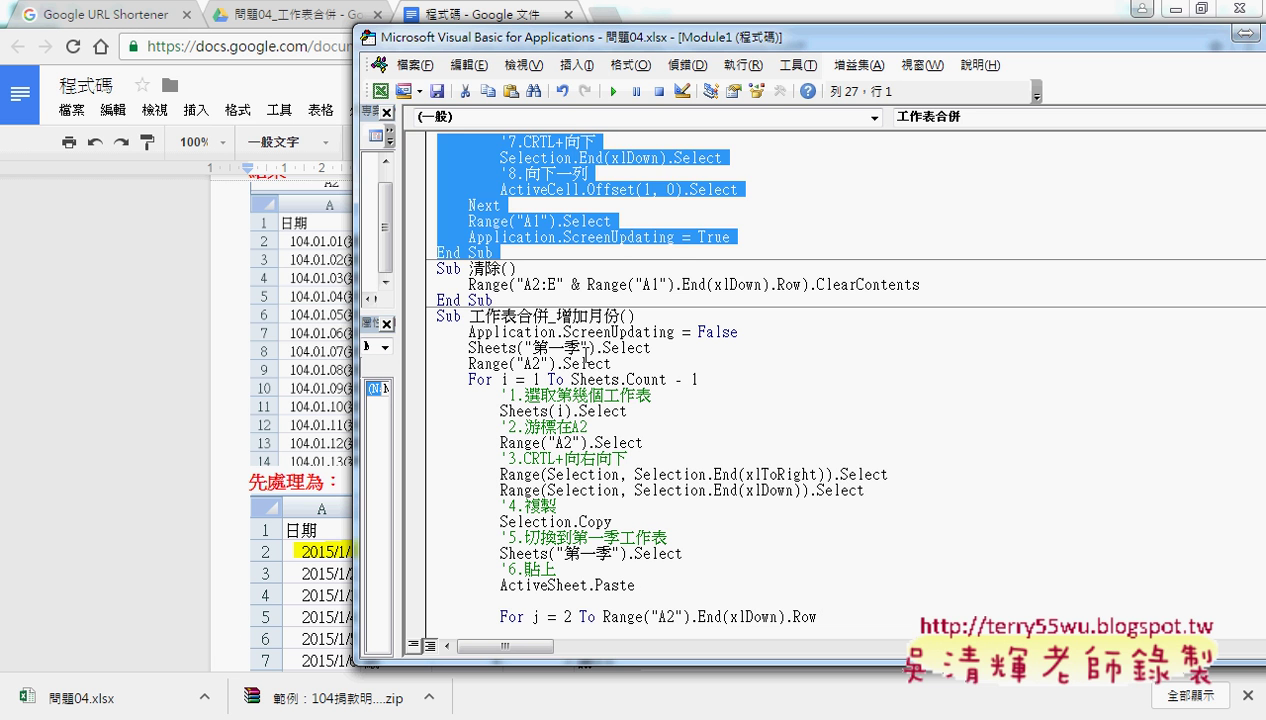
drag(548, 316, 620, 316)
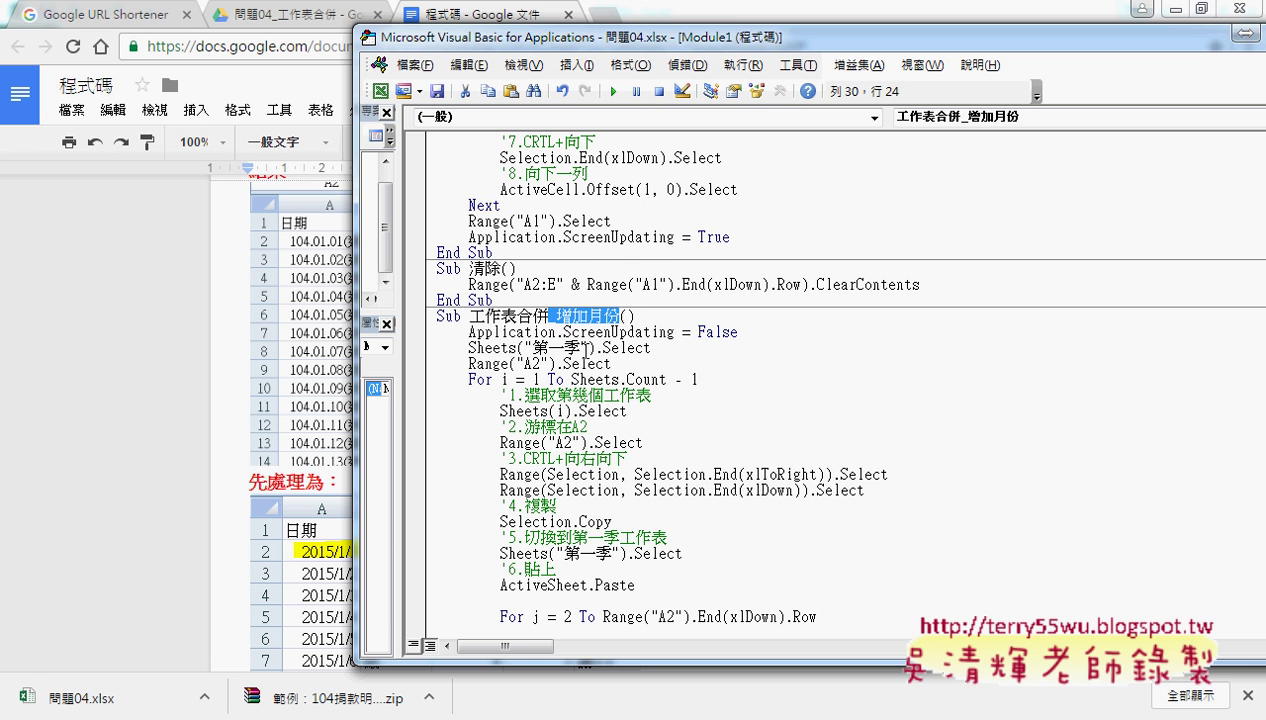
scroll(695, 455, down, 2)
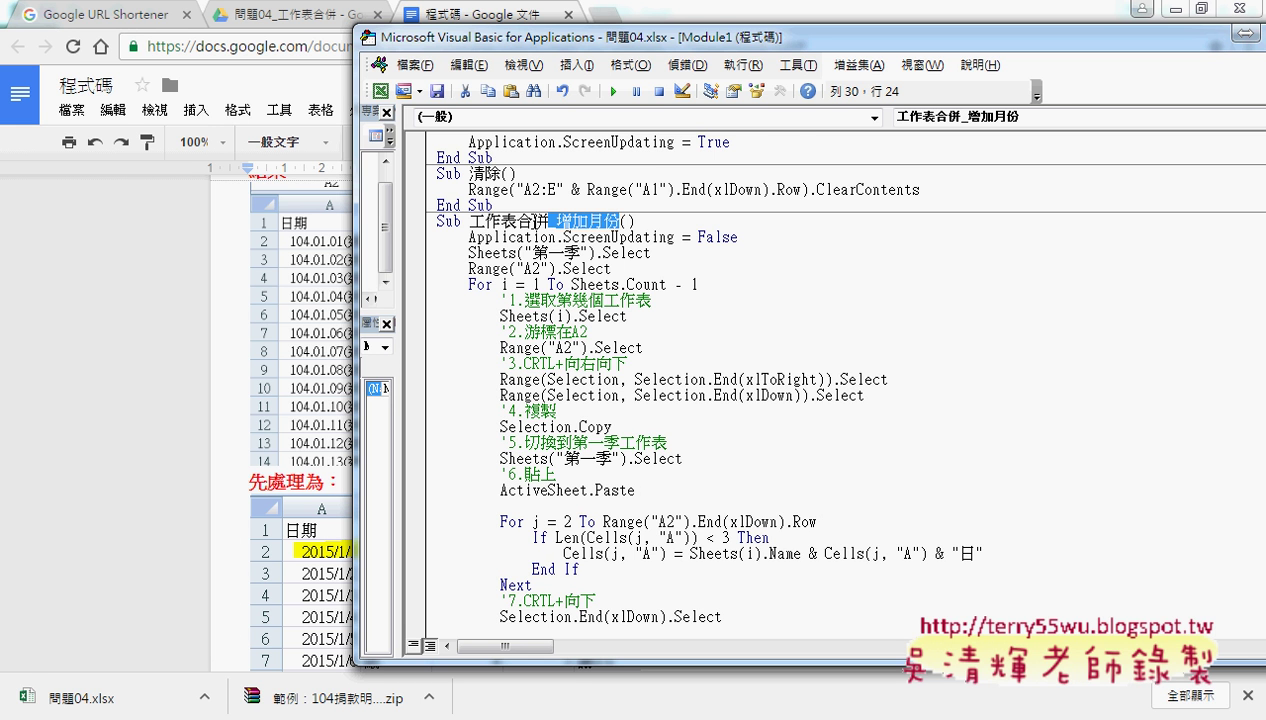
scroll(634, 346, down, 2)
Step: Paste a copy of the For j … Next loop below itself and remove its extra indent
scroll(634, 346, up, 1)
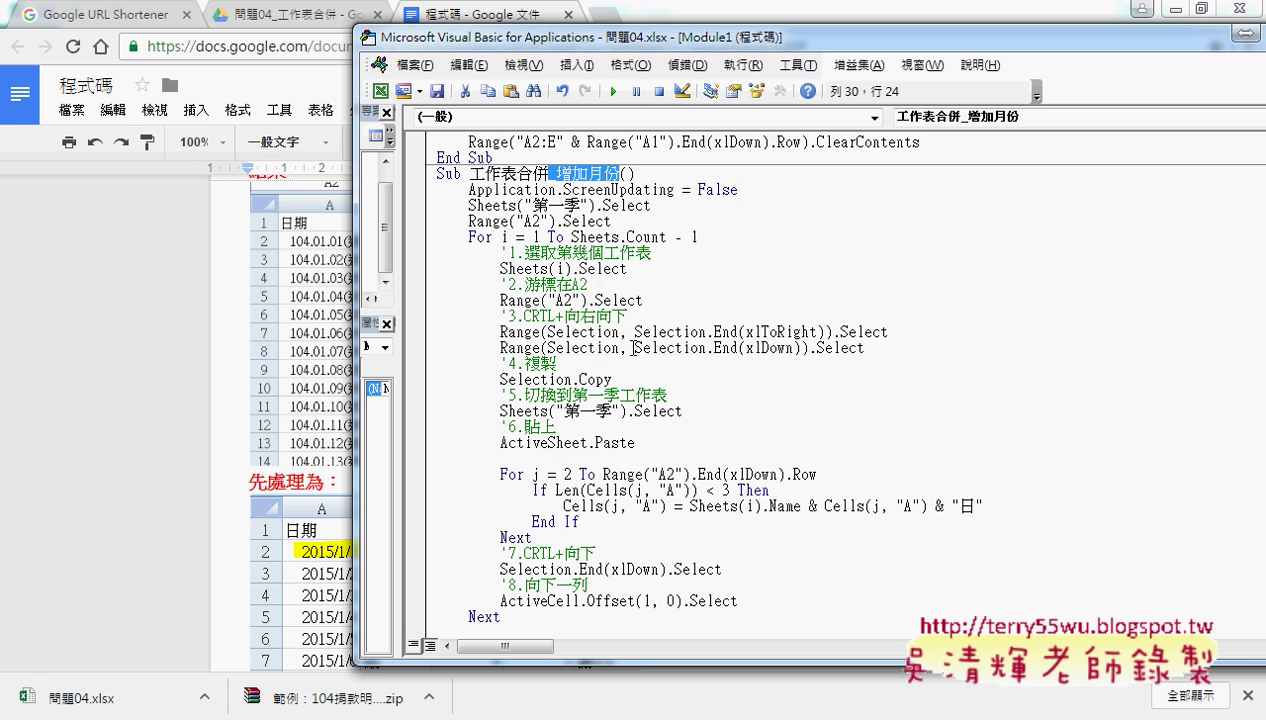
click(551, 540)
drag(551, 540, 437, 474)
key(ctrl+c)
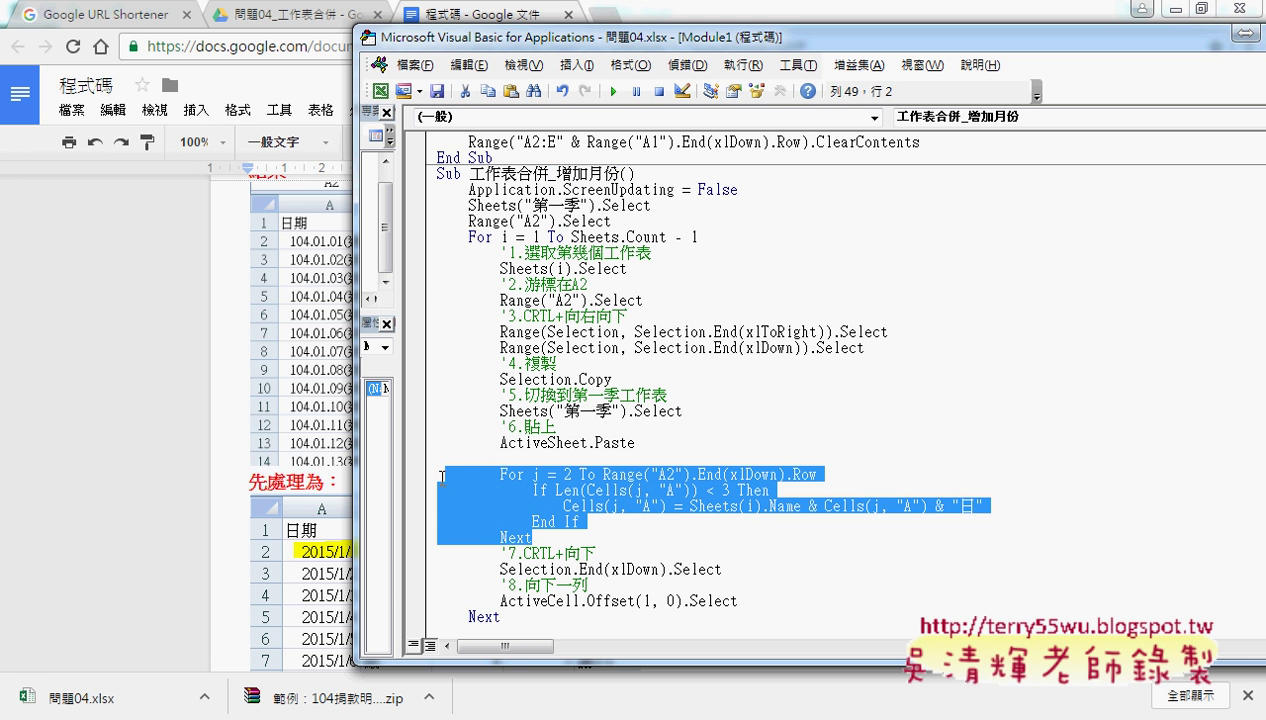
click(547, 534)
key(Return)
key(Return)
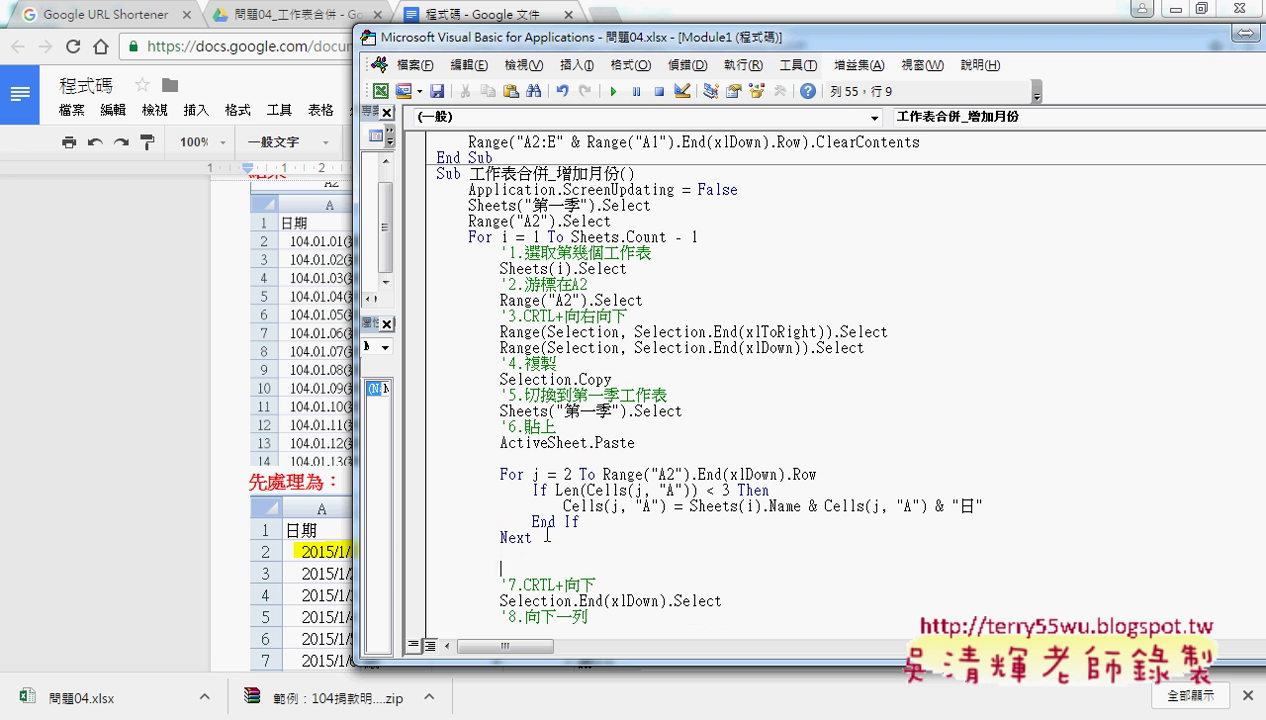
key(ctrl+v)
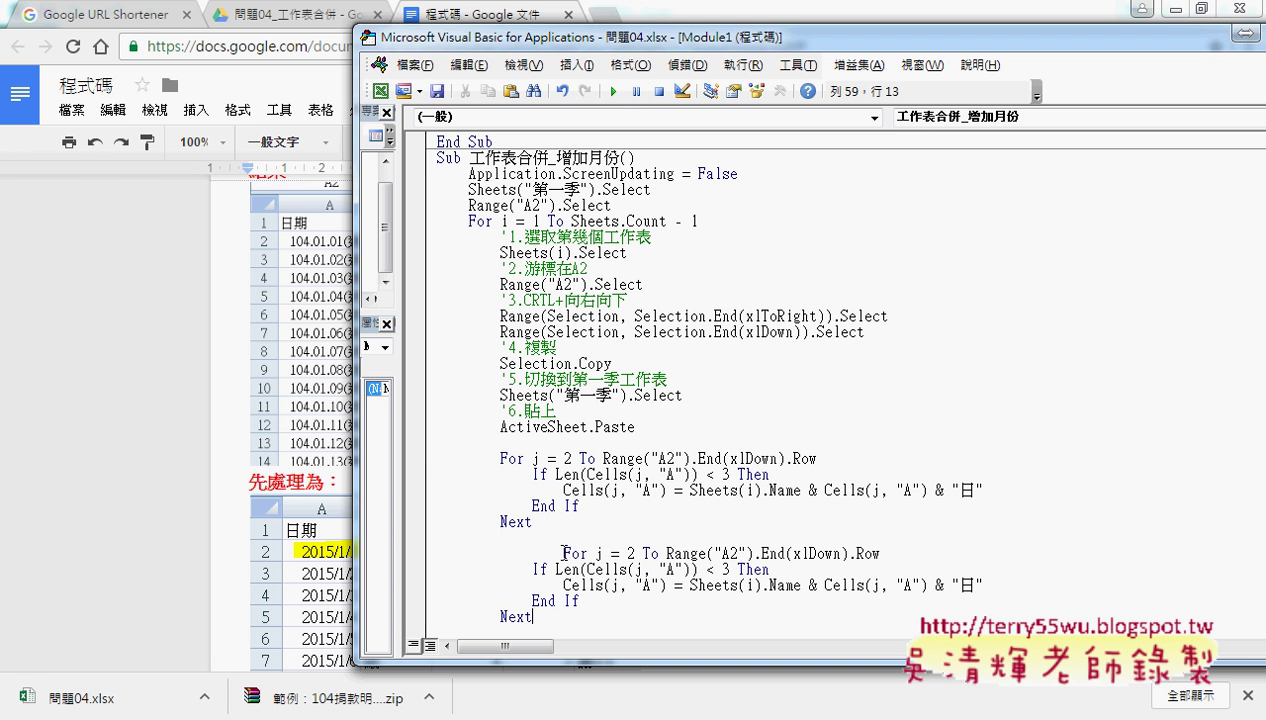
click(564, 553)
key(BackSpace)
key(BackSpace)
key(BackSpace)
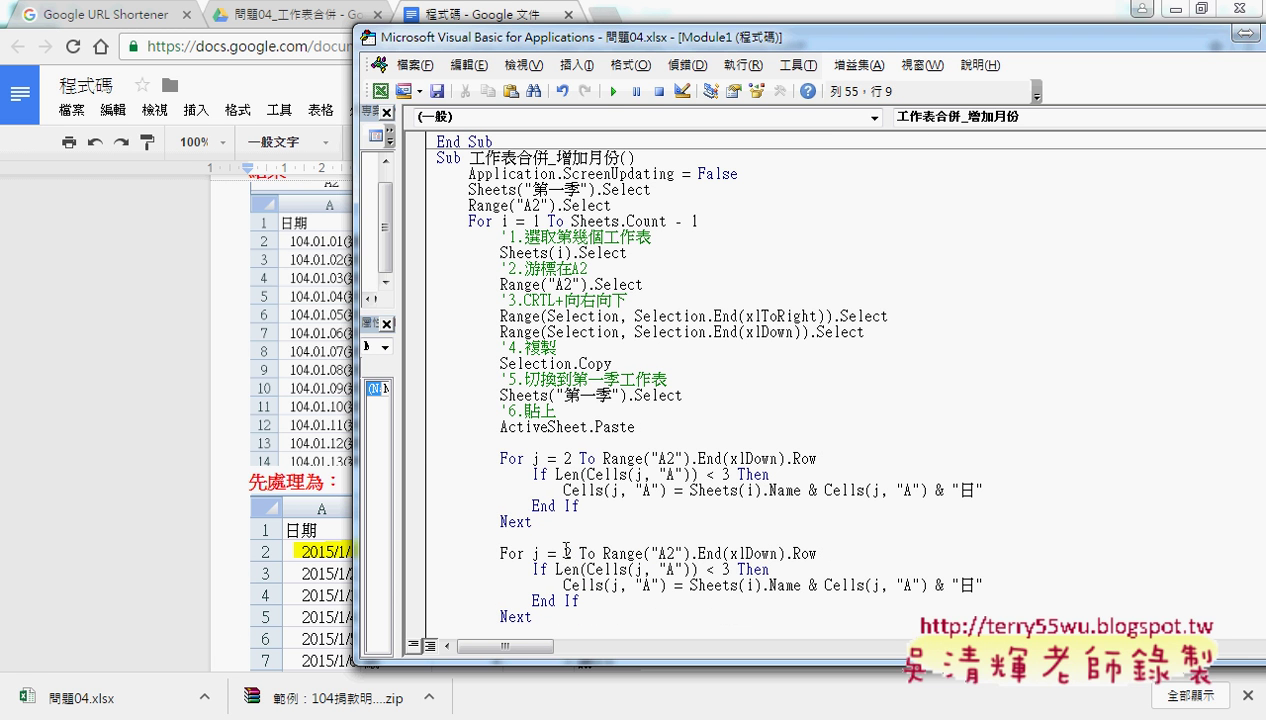
Step: Comment out the first For j … Next block with Comment Block on the docked Edit toolbar
drag(545, 520, 422, 461)
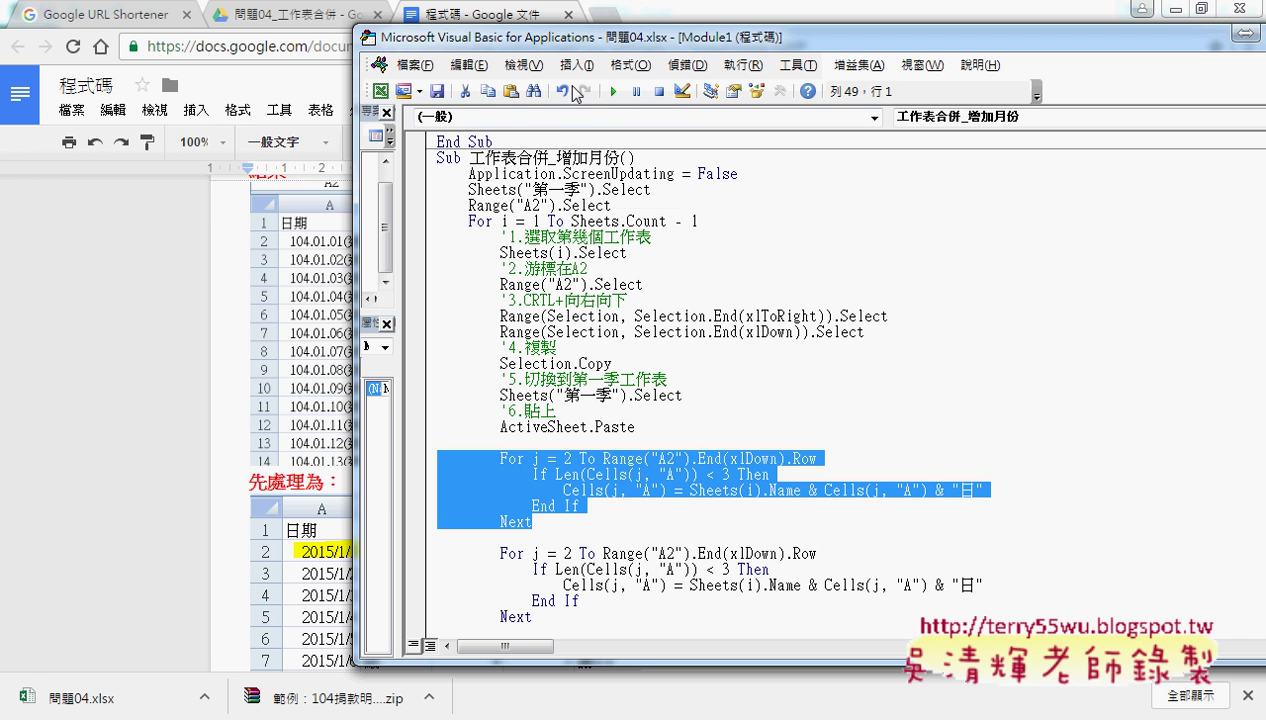
right_click(566, 88)
click(600, 143)
drag(305, 182, 490, 118)
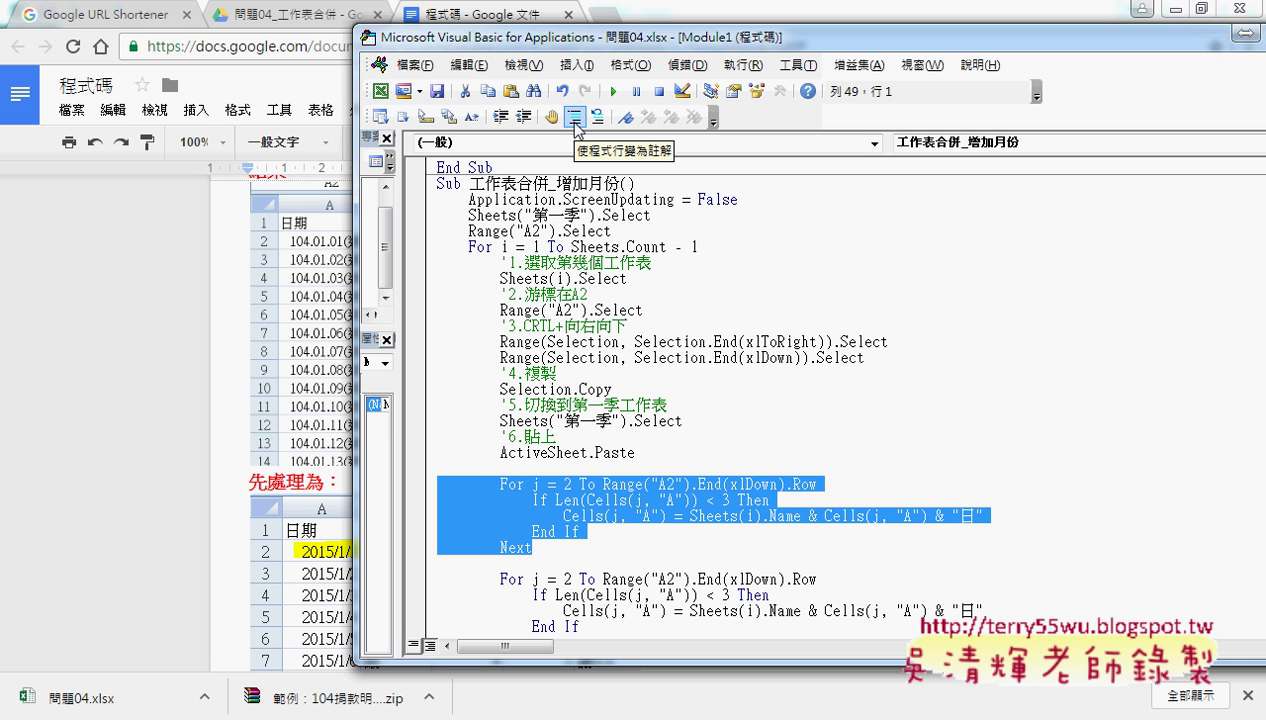
click(575, 118)
scroll(730, 444, down, 2)
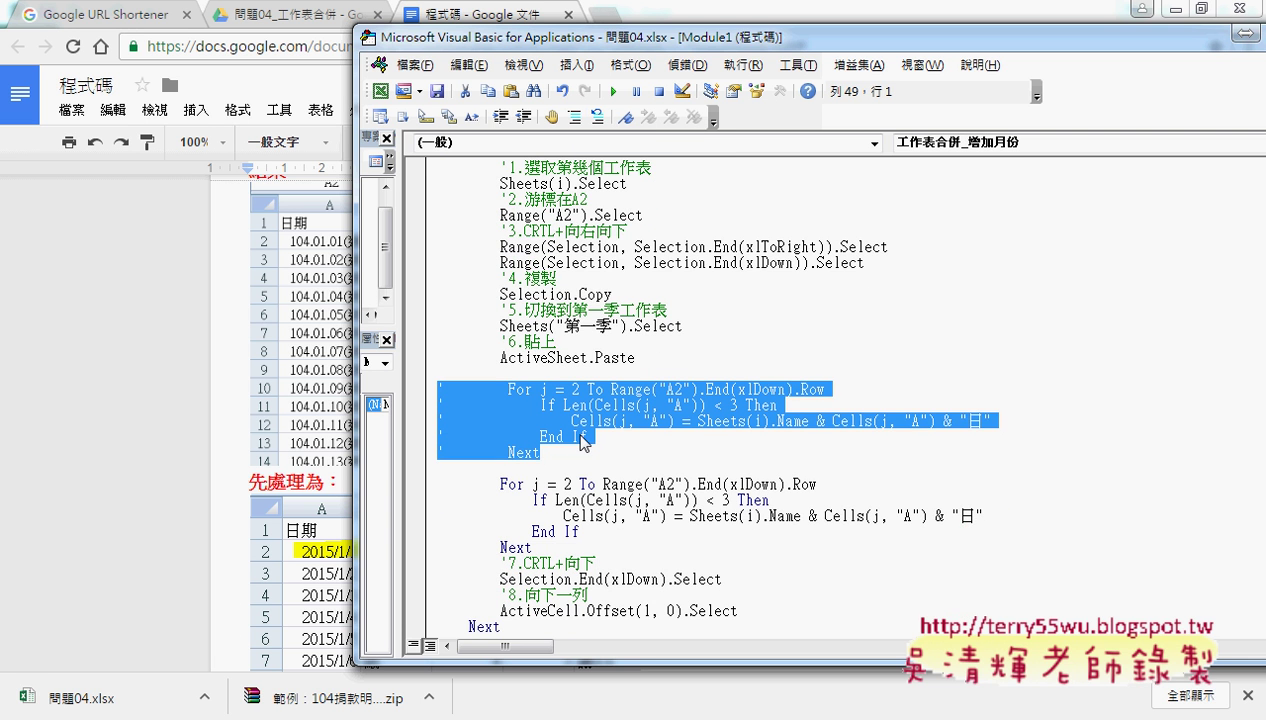
click(794, 492)
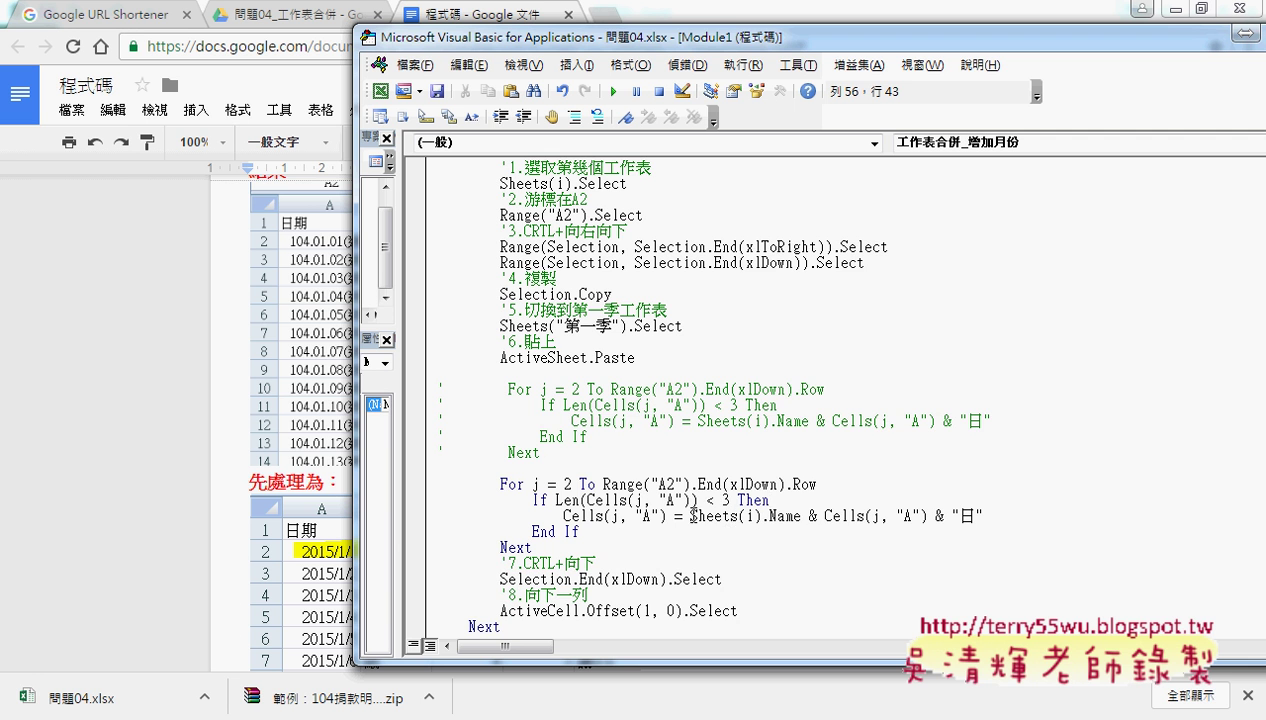
scroll(689, 505, down, 1)
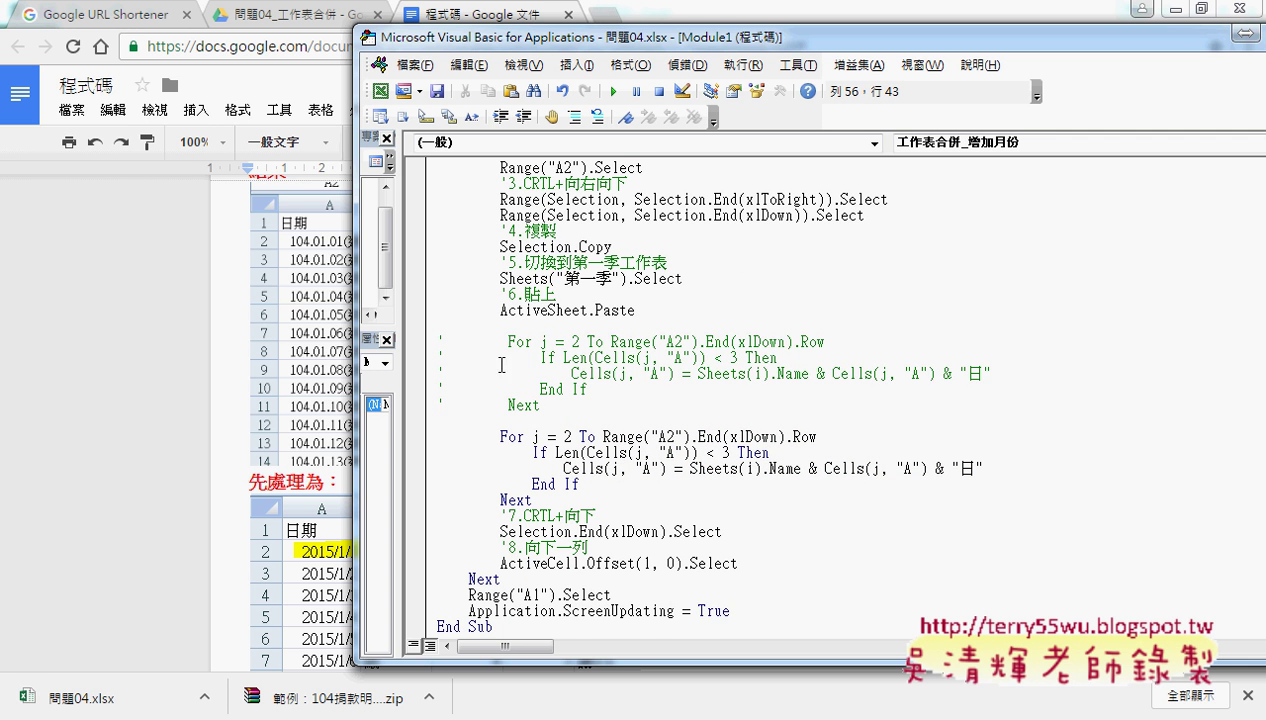
mouse_move(540, 405)
mouse_down()
mouse_move(487, 393)
mouse_move(428, 338)
mouse_up()
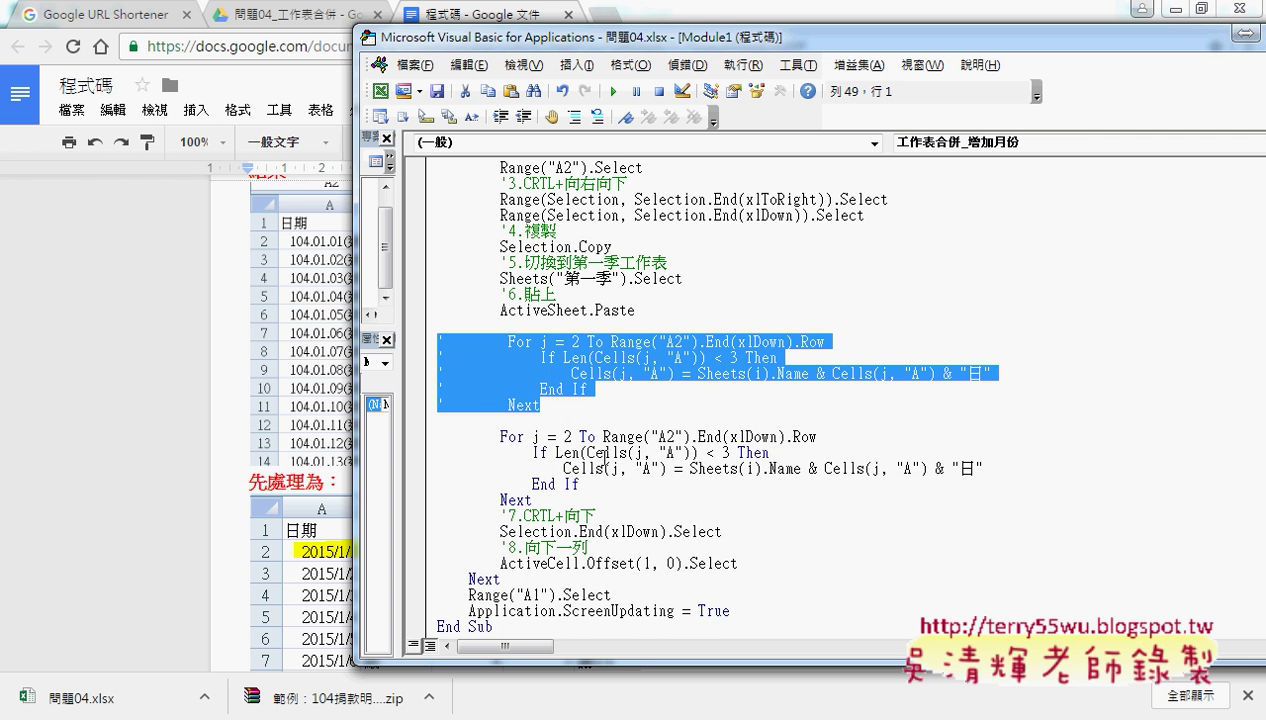
Step: Replace Sheets(i).Name with "2016/" & i & and delete the trailing & "日"
click(730, 474)
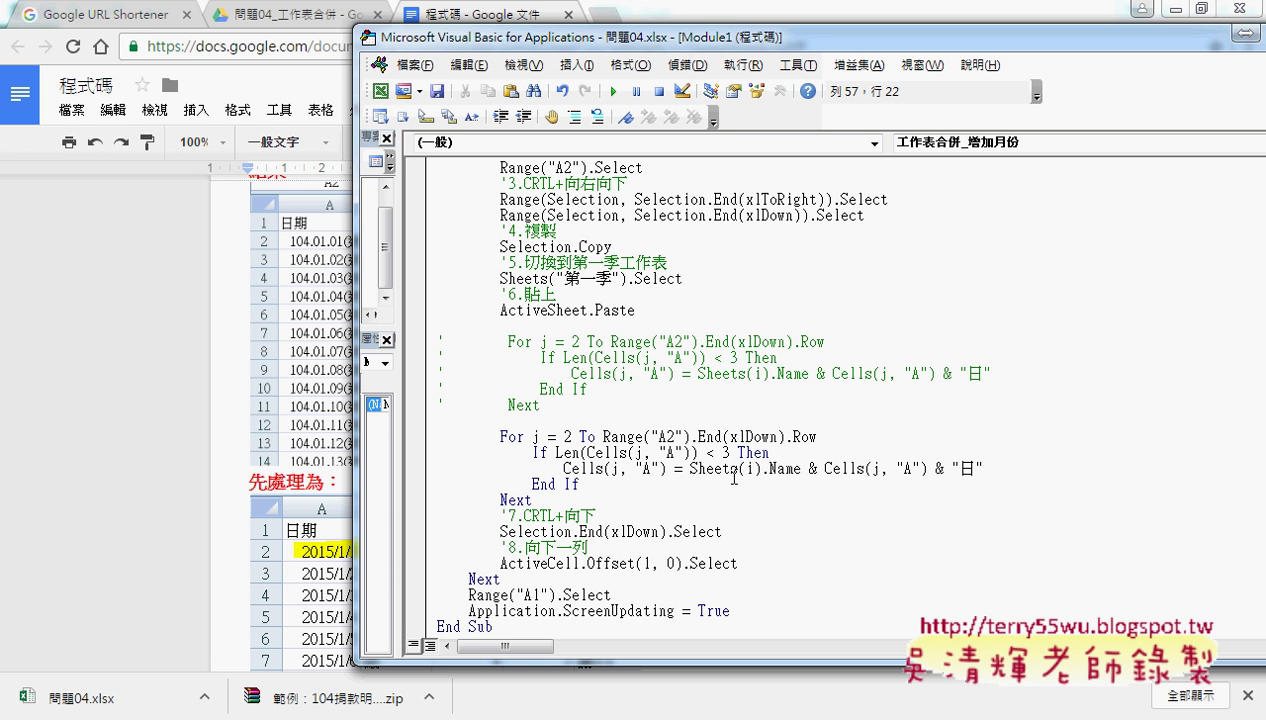
click(685, 469)
drag(685, 469, 803, 469)
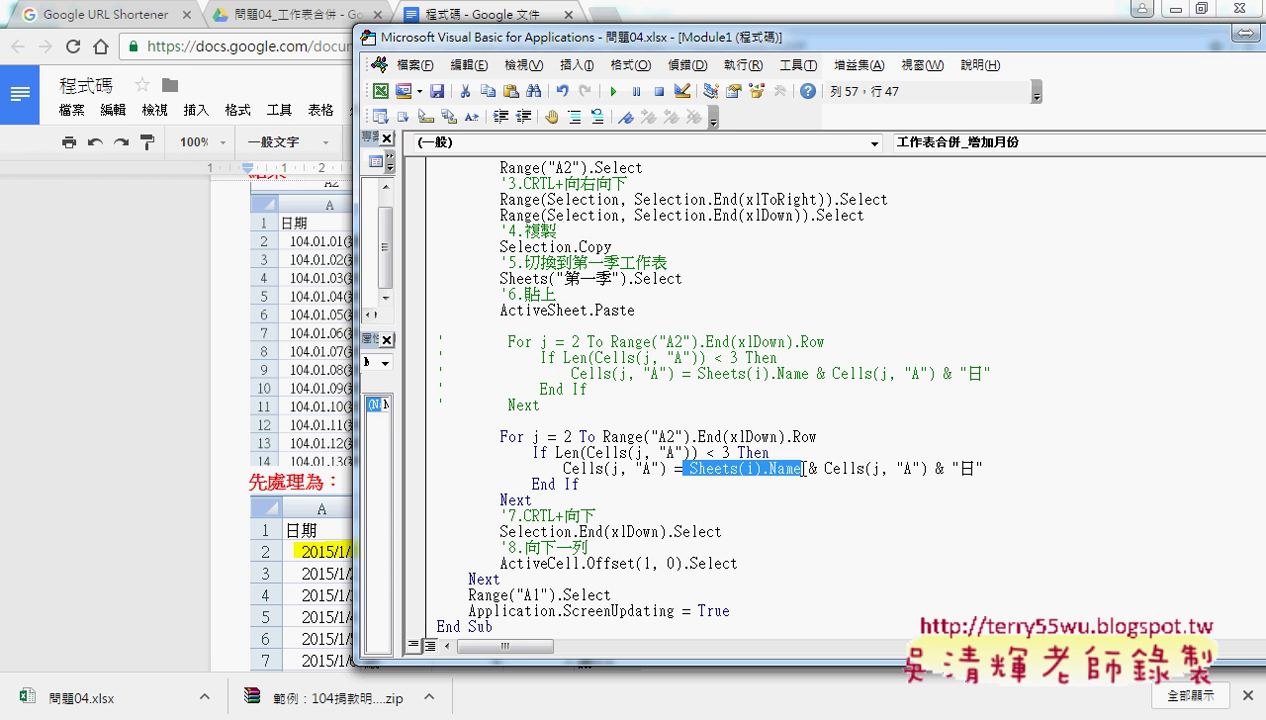
text(")
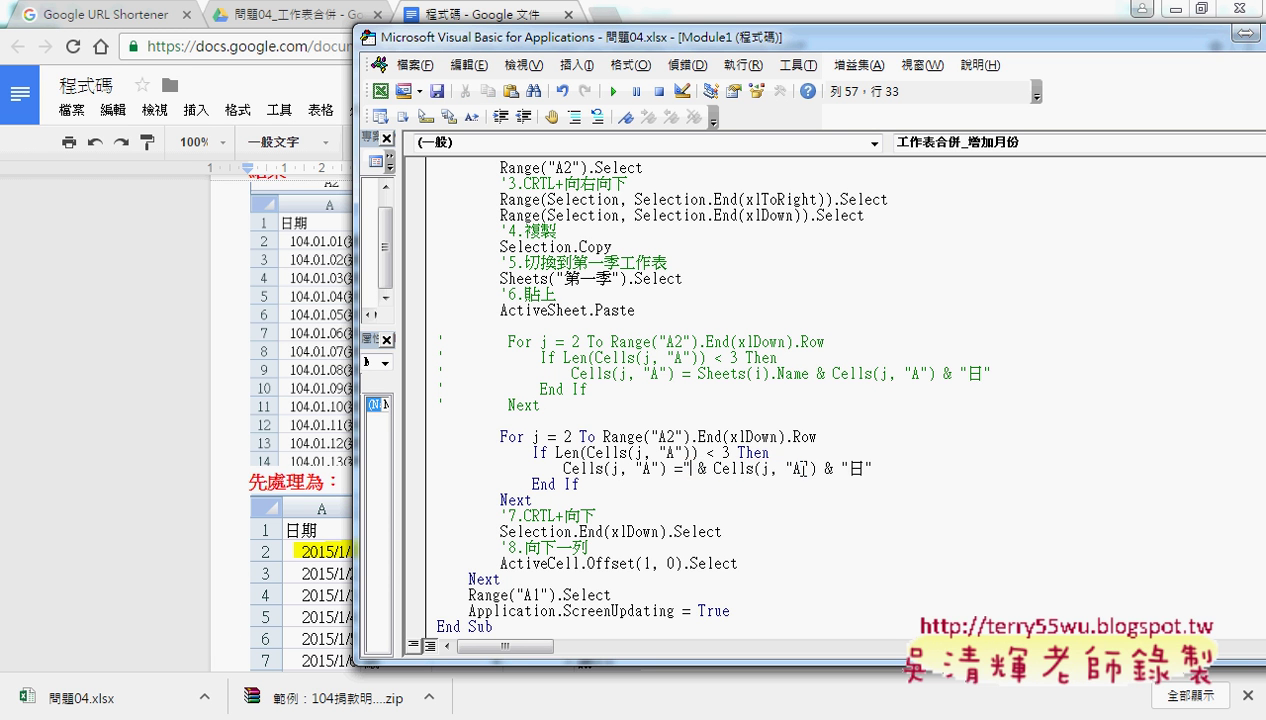
text(")
key(Left)
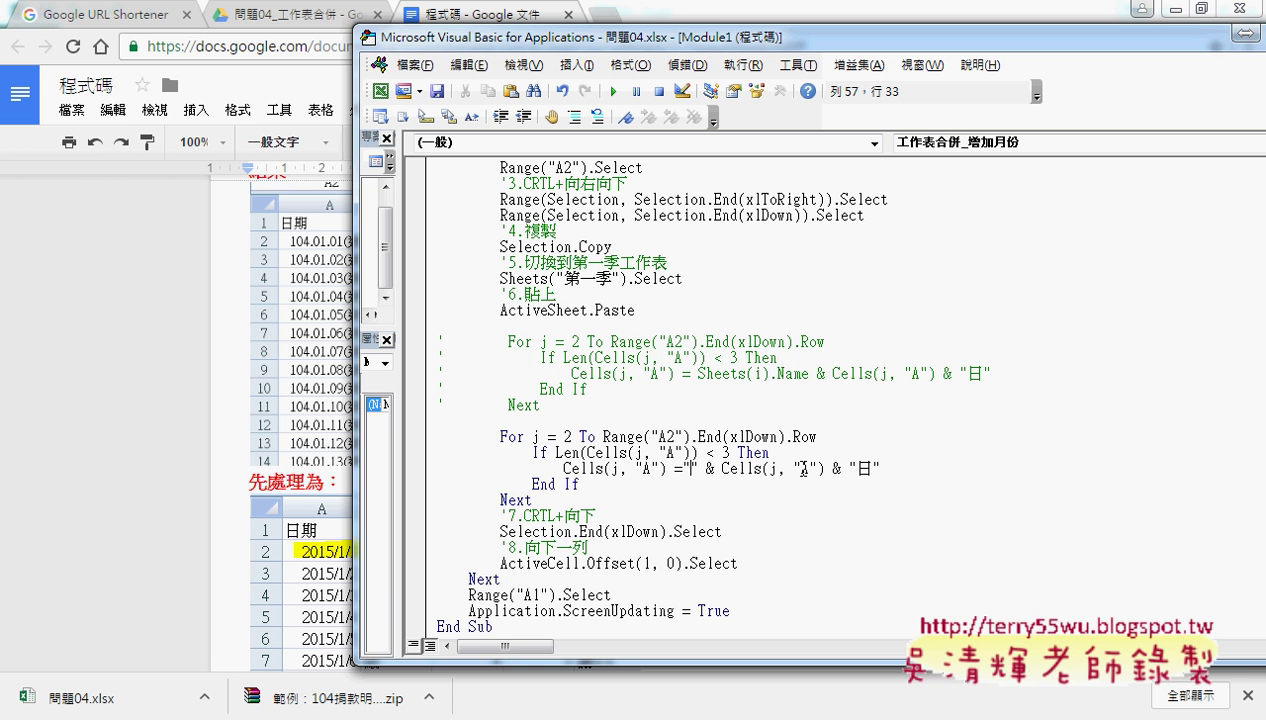
text(2016)
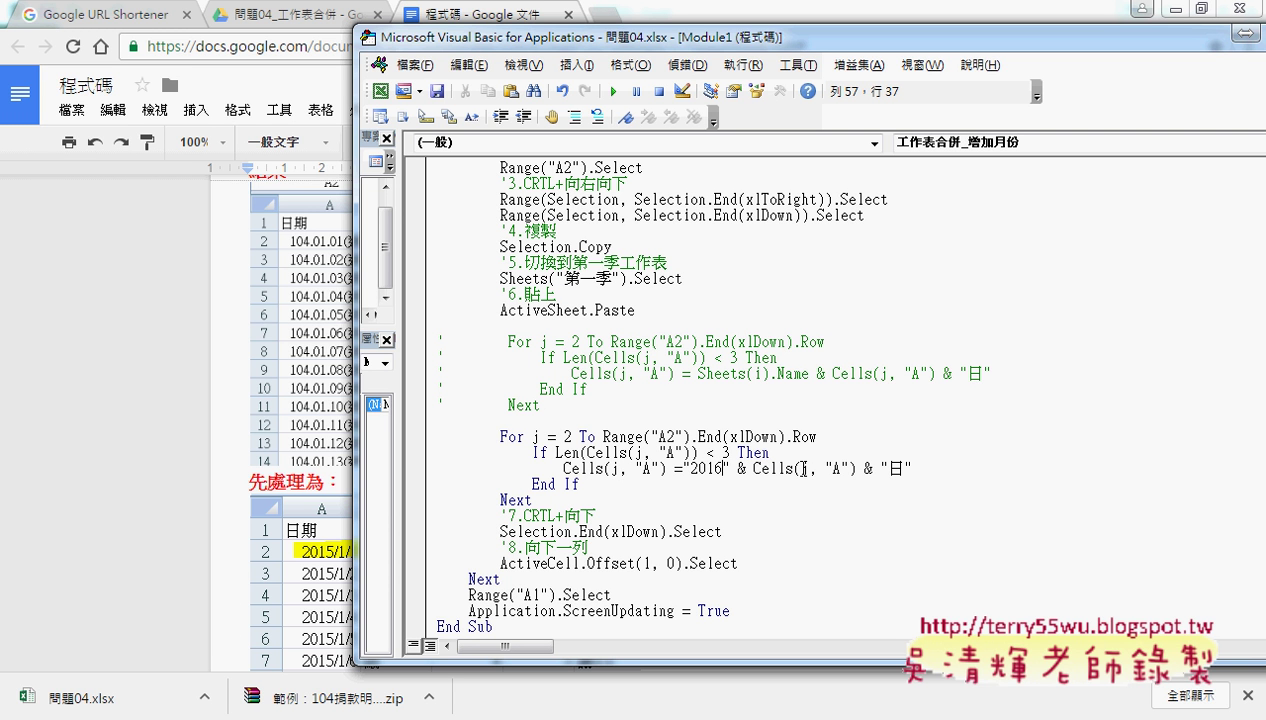
text([)
text(/)
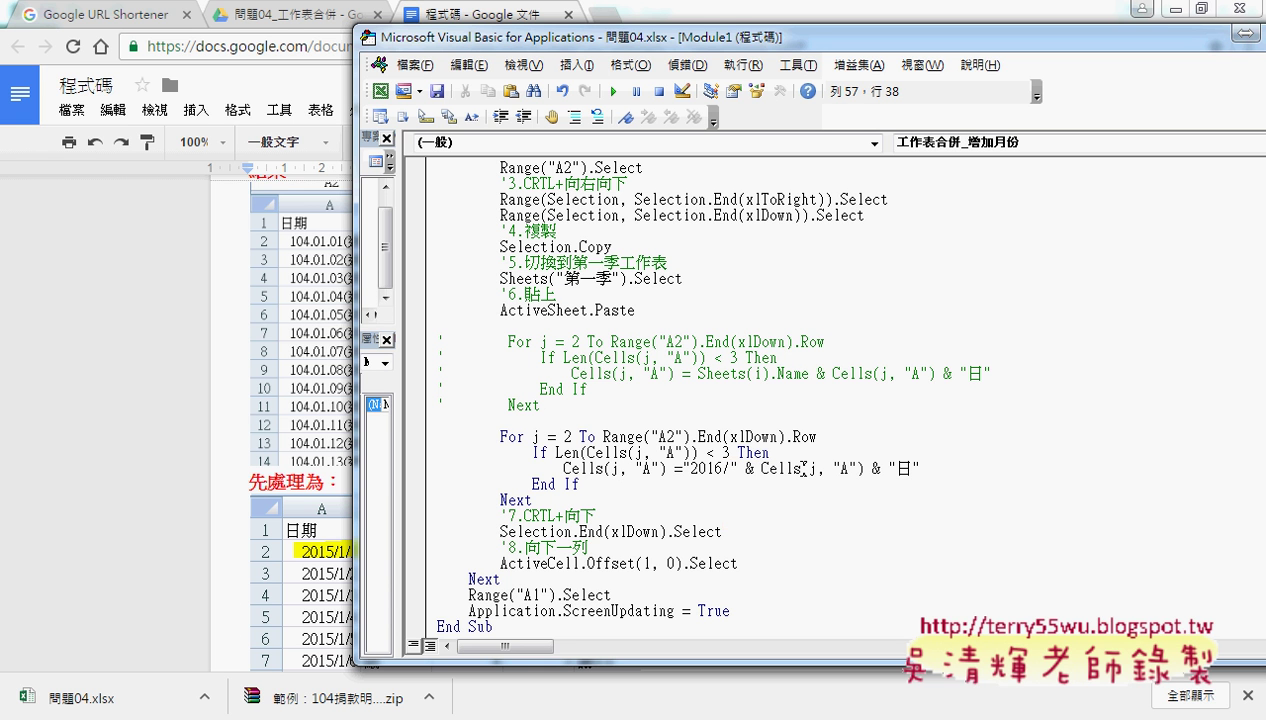
key(Right)
key(Right)
key(Right)
text(i)
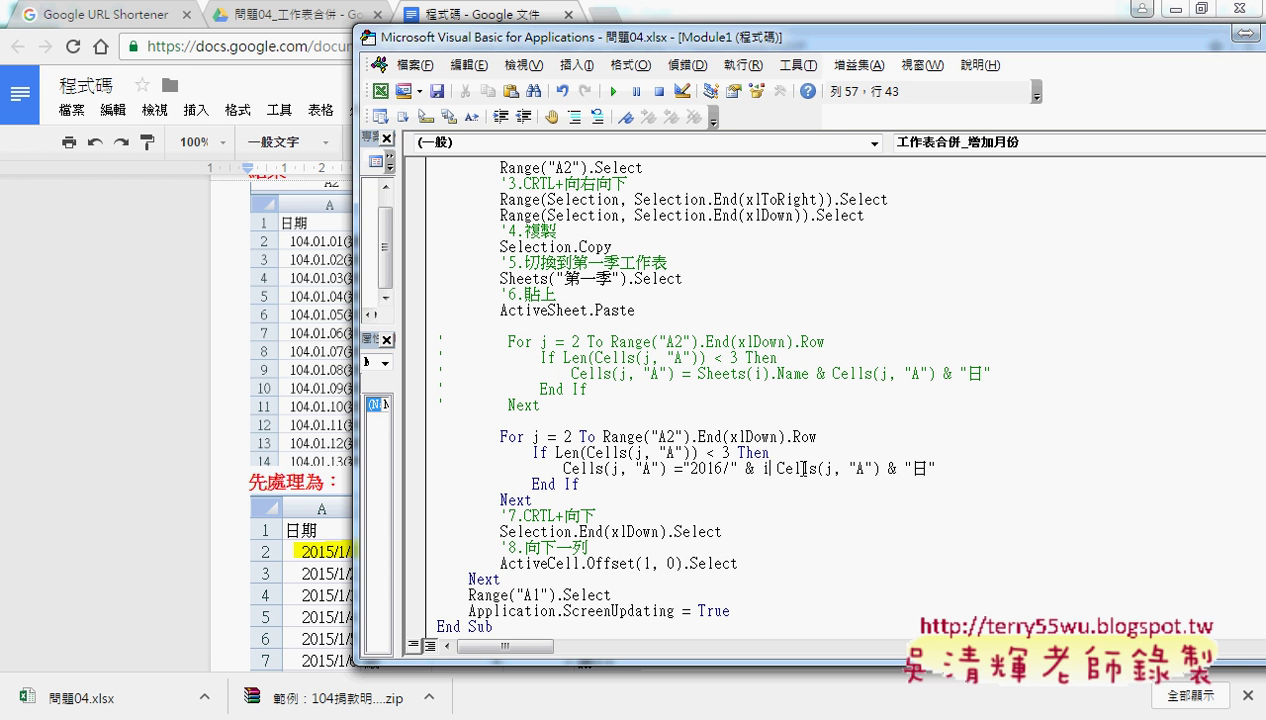
text( &)
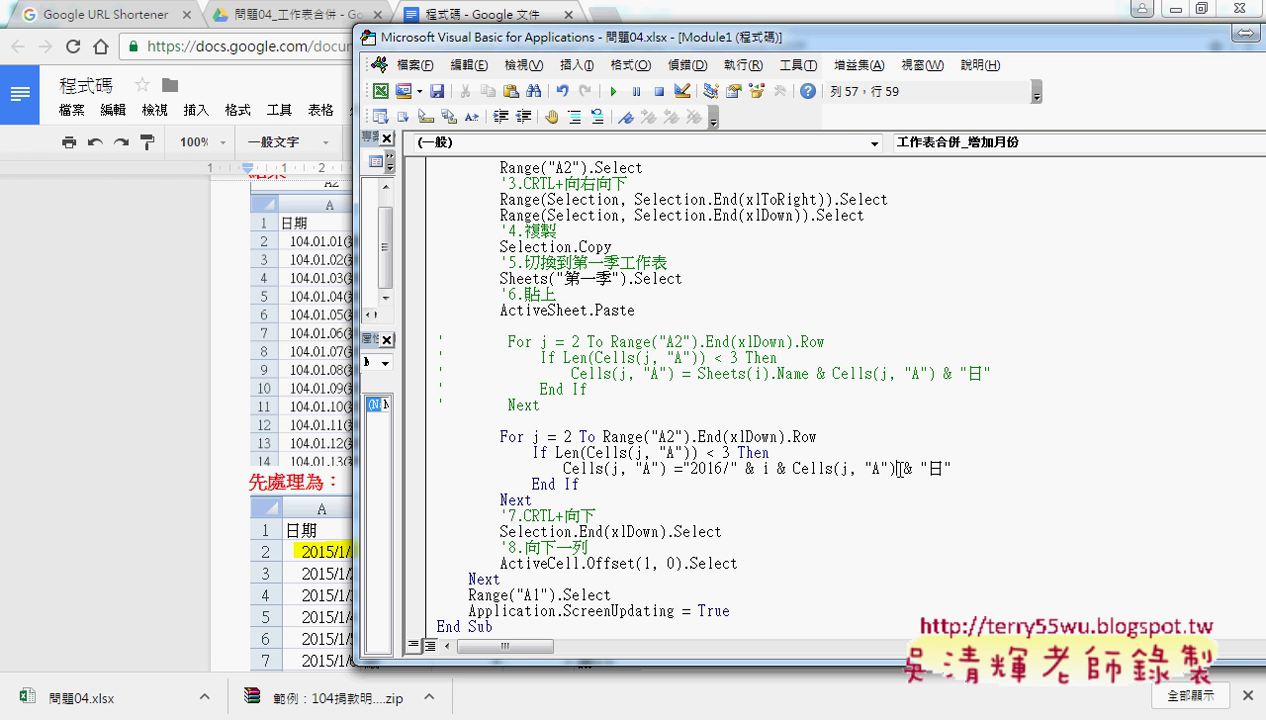
drag(897, 468, 952, 468)
key(Delete)
key(Down)
key(Down)
key(Down)
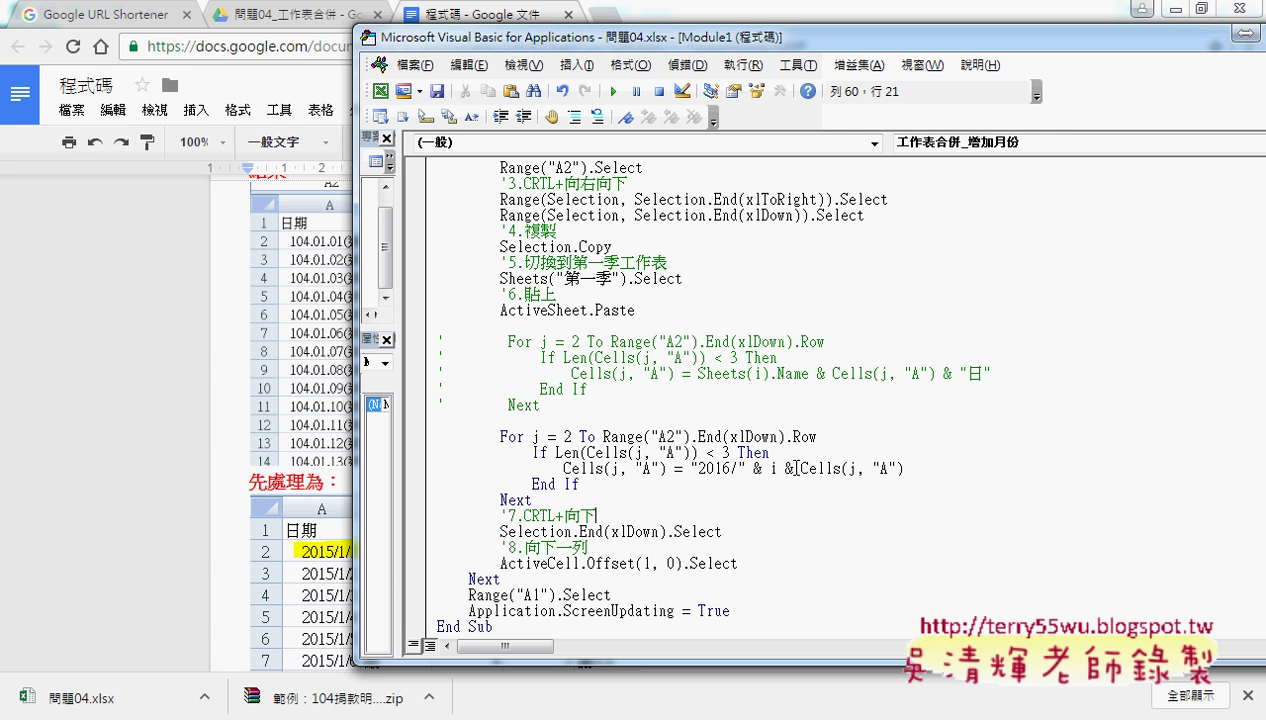
Step: Insert & "/" before the second Cells(j, "A") and review the new date expression
click(799, 468)
text(&)
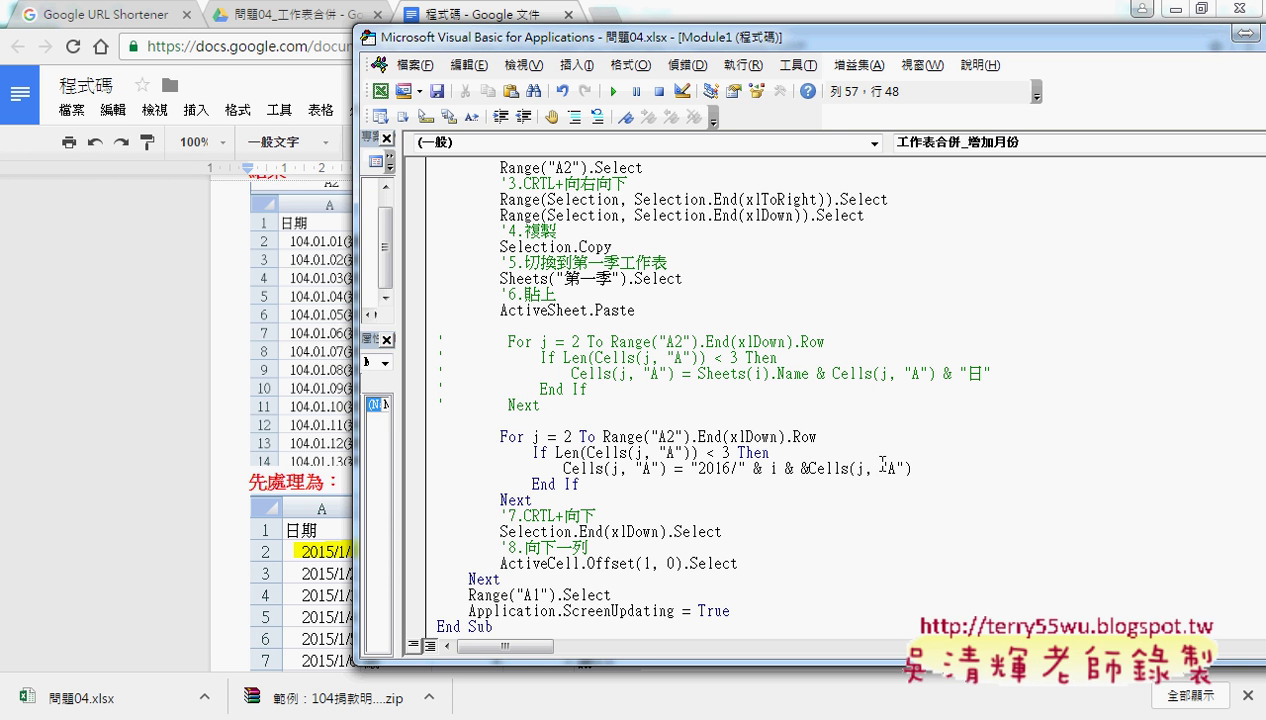
key(Left)
key(Left)
text(")
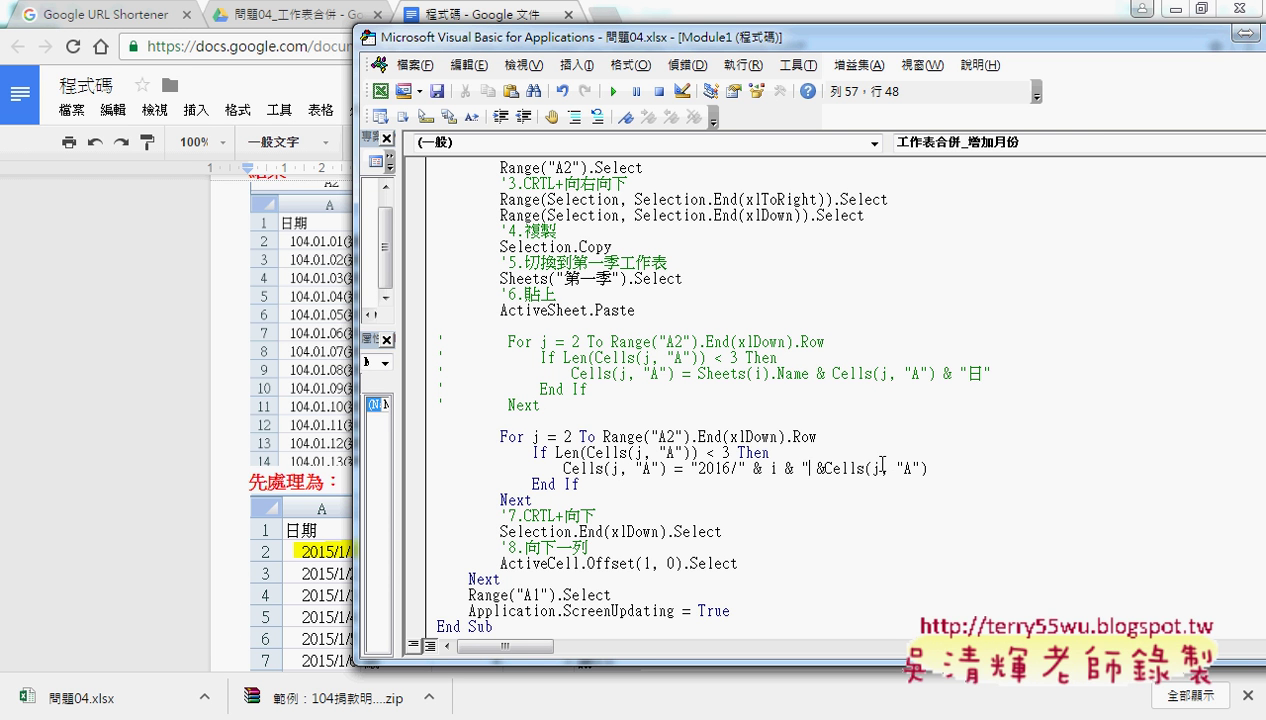
text(")
key(Left)
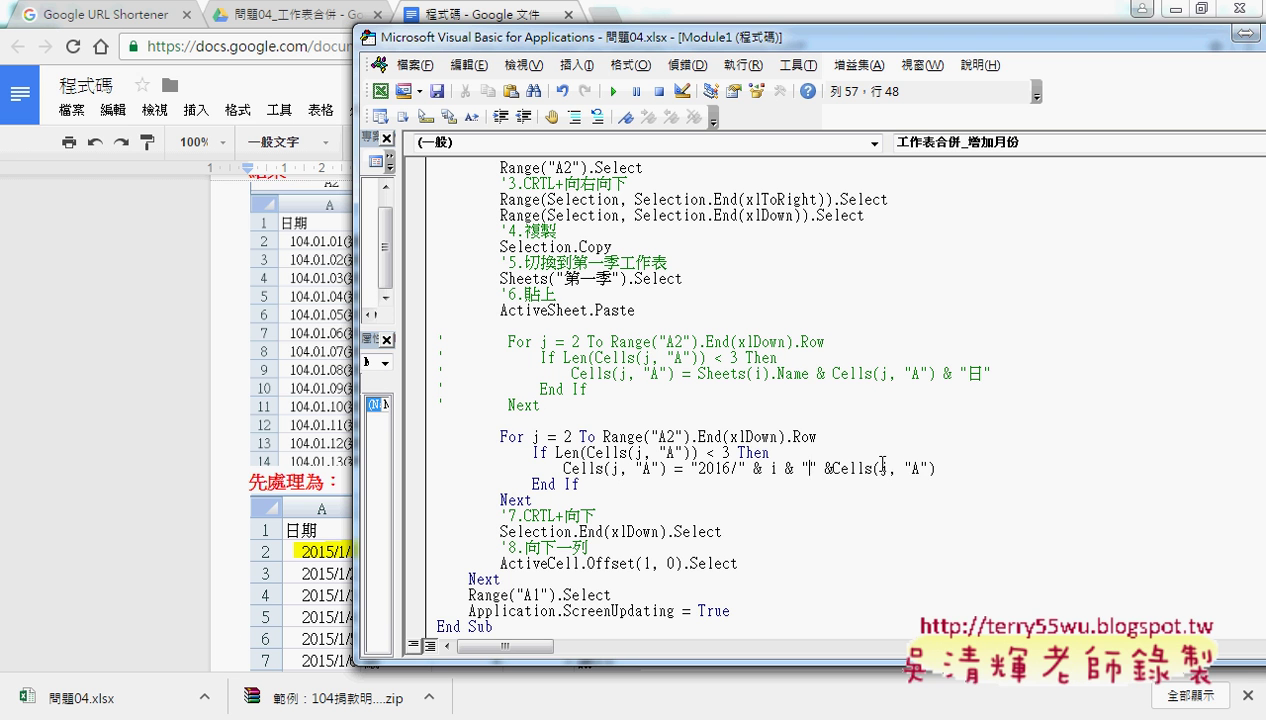
text(/)
click(853, 548)
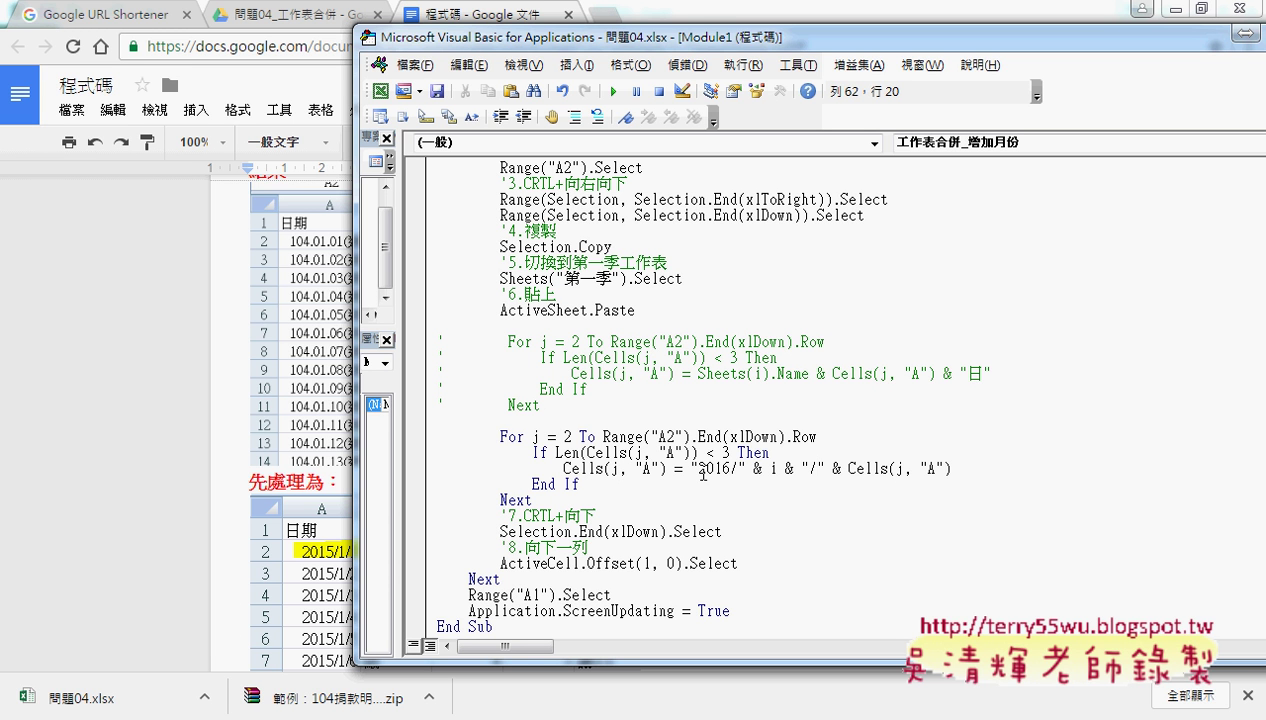
drag(699, 468, 739, 468)
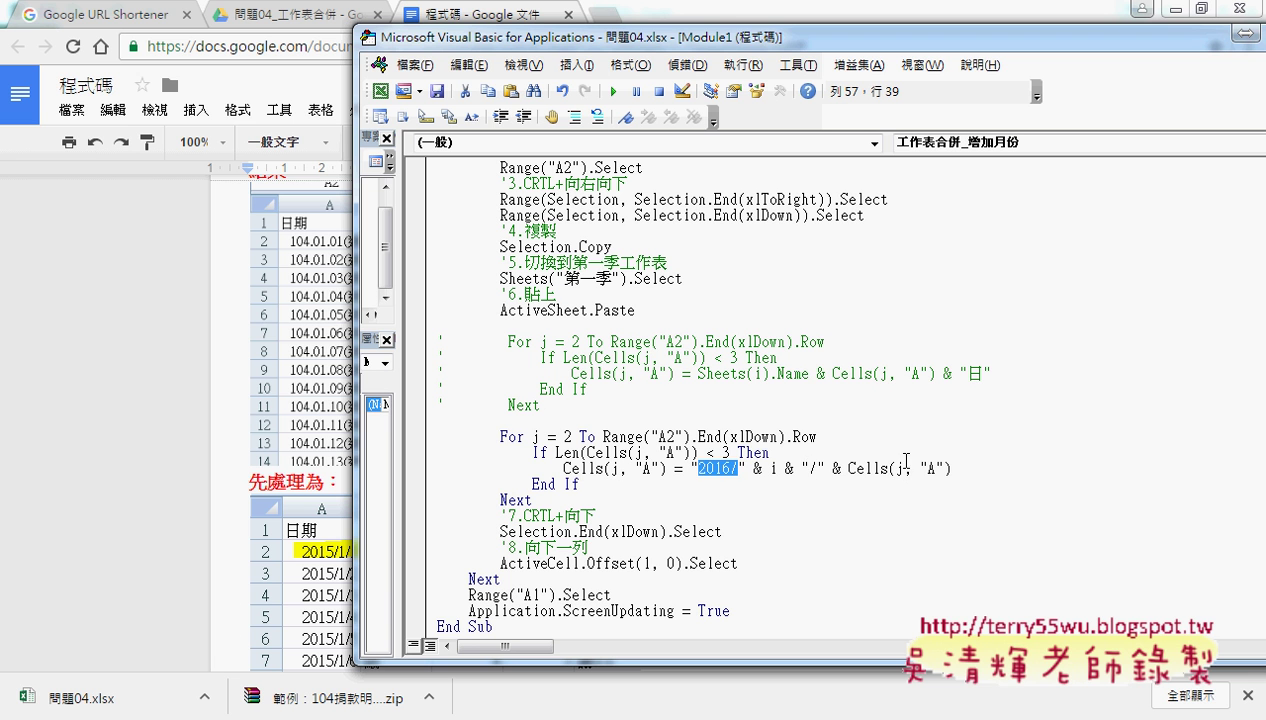
drag(951, 468, 692, 468)
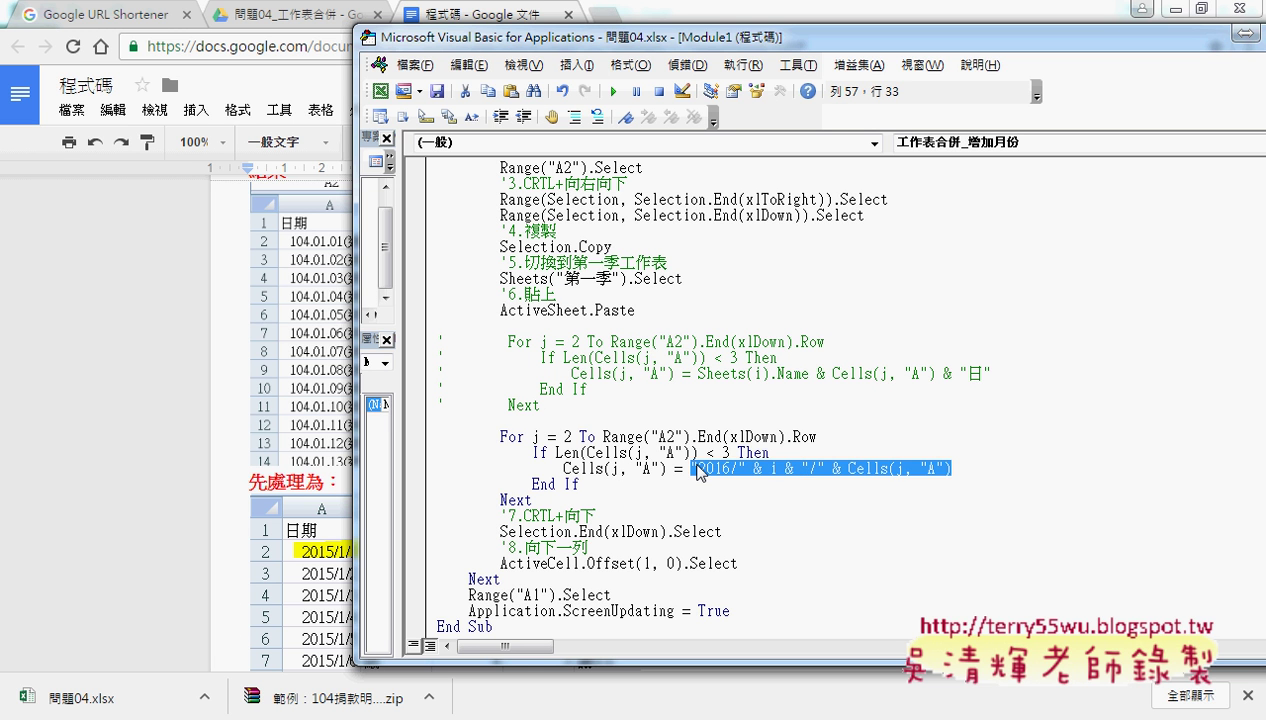
Step: Drag the left-hand Cells(j, "A") from the start of the assignment line to its end
drag(561, 468, 668, 468)
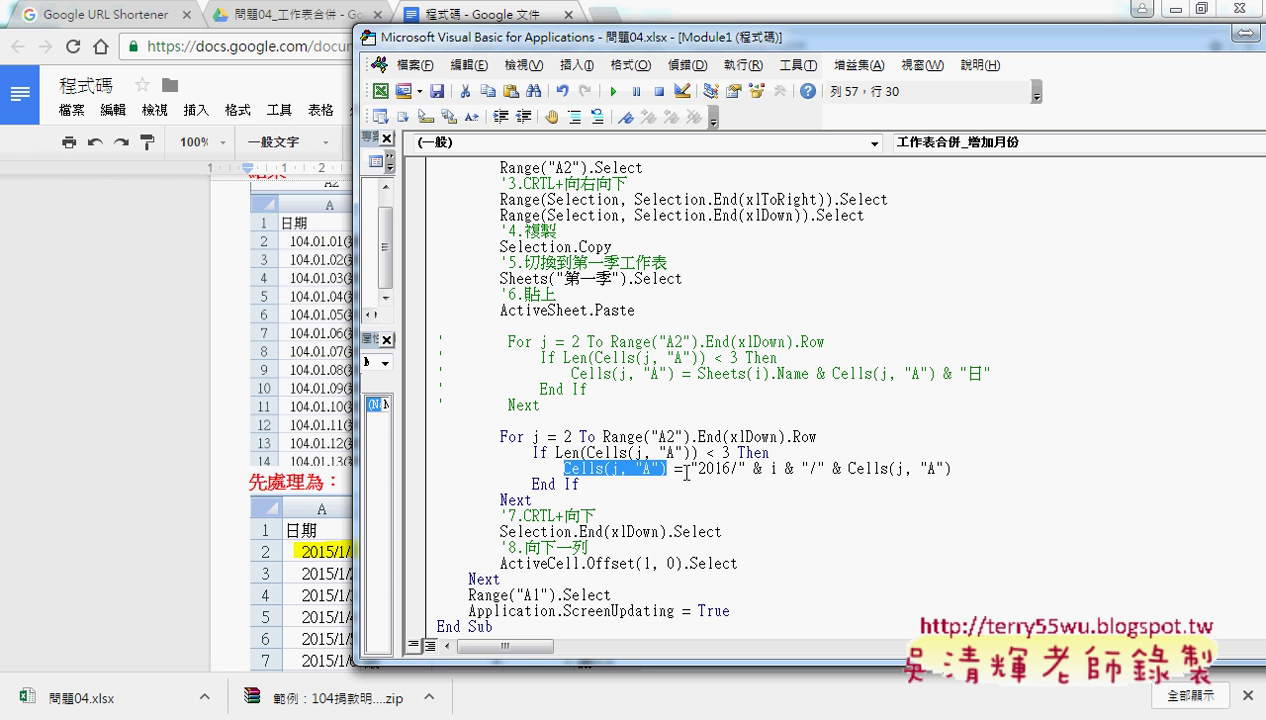
click(776, 451)
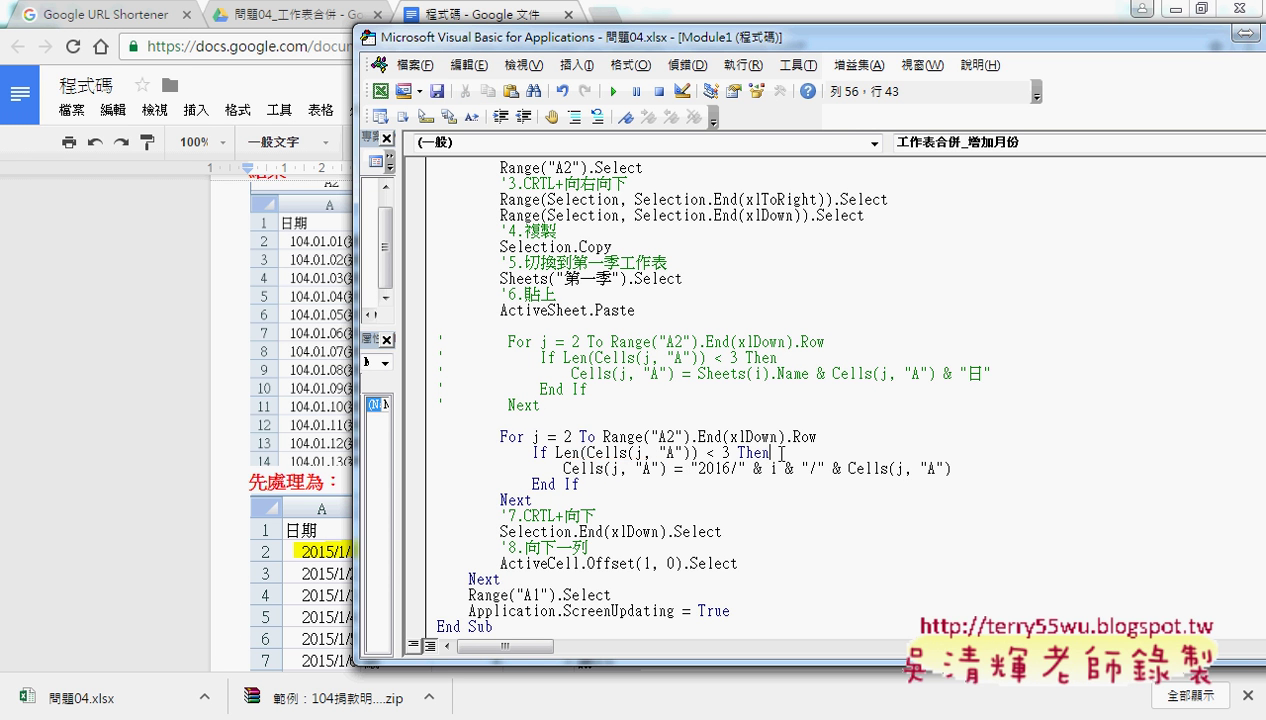
key(Left)
key(Left)
key(Left)
key(Left)
key(Left)
drag(564, 468, 666, 468)
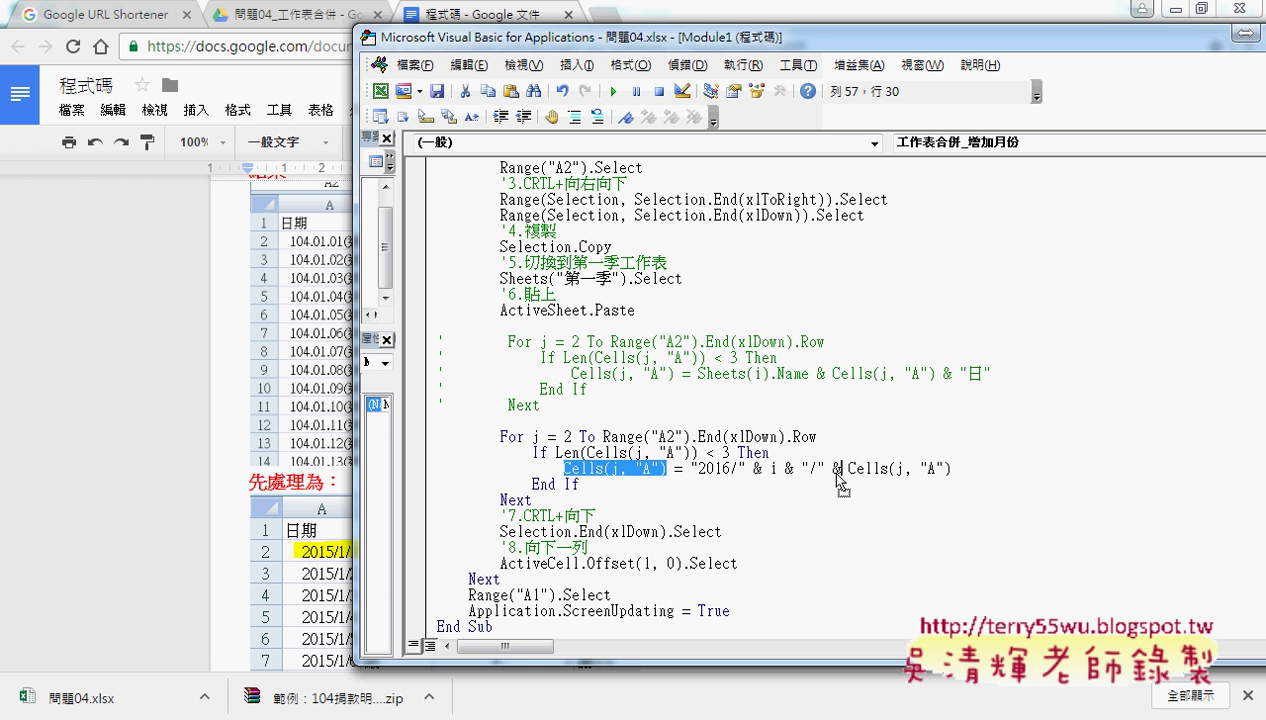
drag(968, 486, 966, 484)
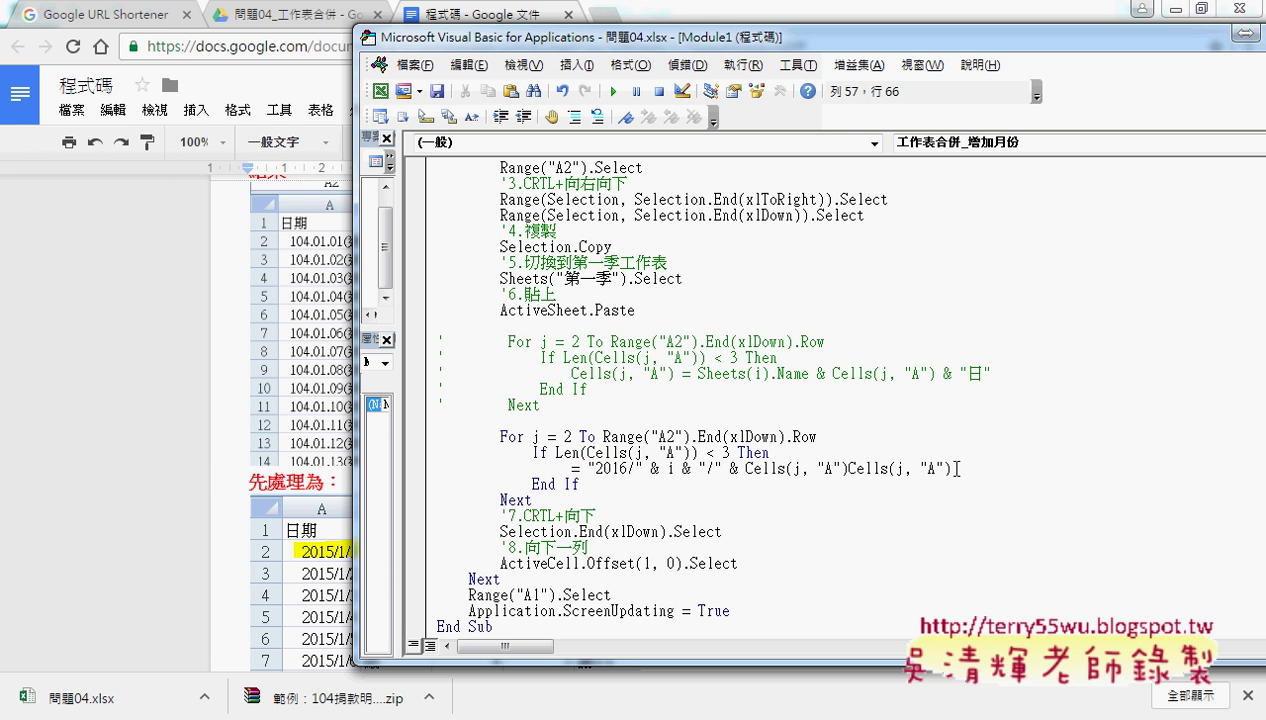
Step: Split the line into X = the 2016/ date expression and Cells(j, "A") = X
key(Return)
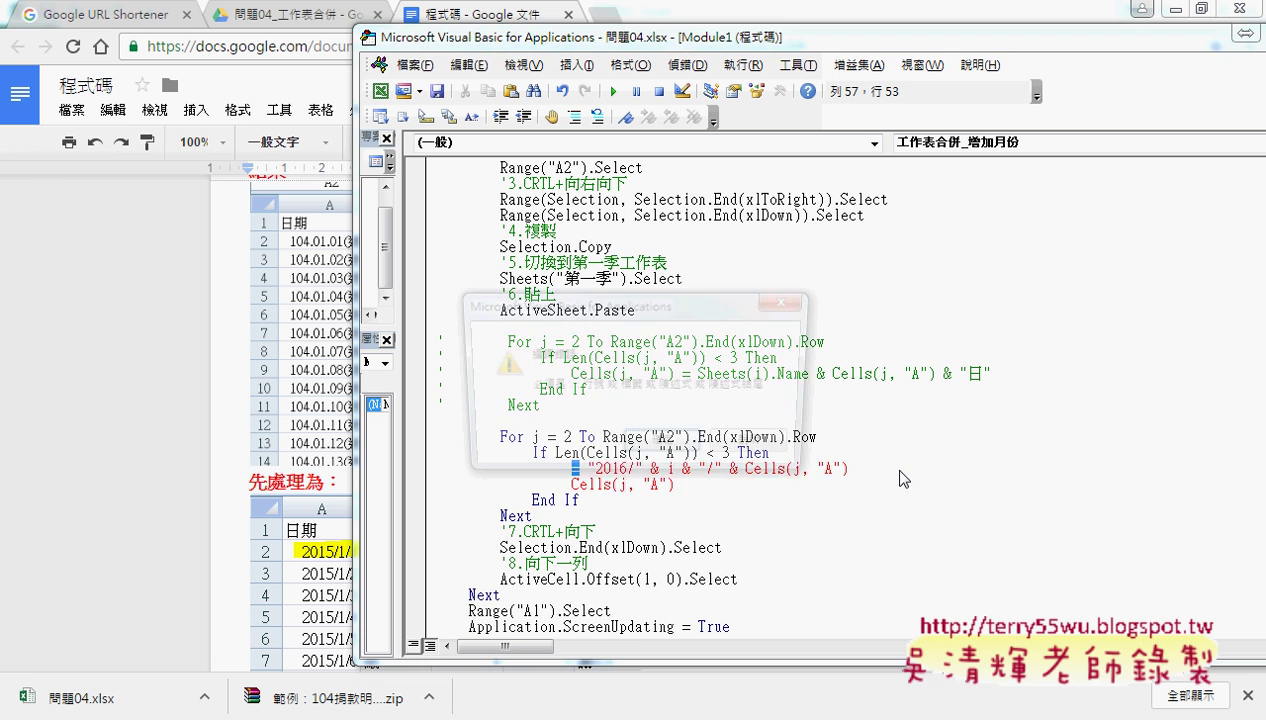
key(Return)
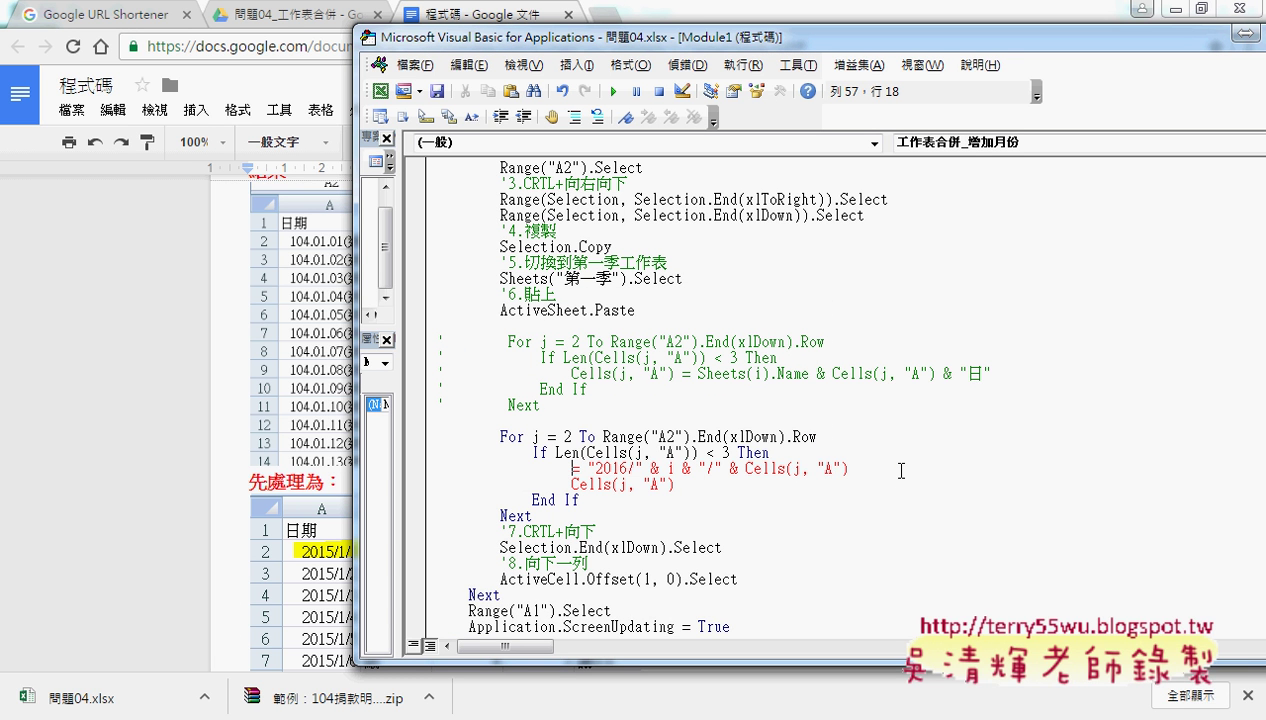
text(X=)
key(Down)
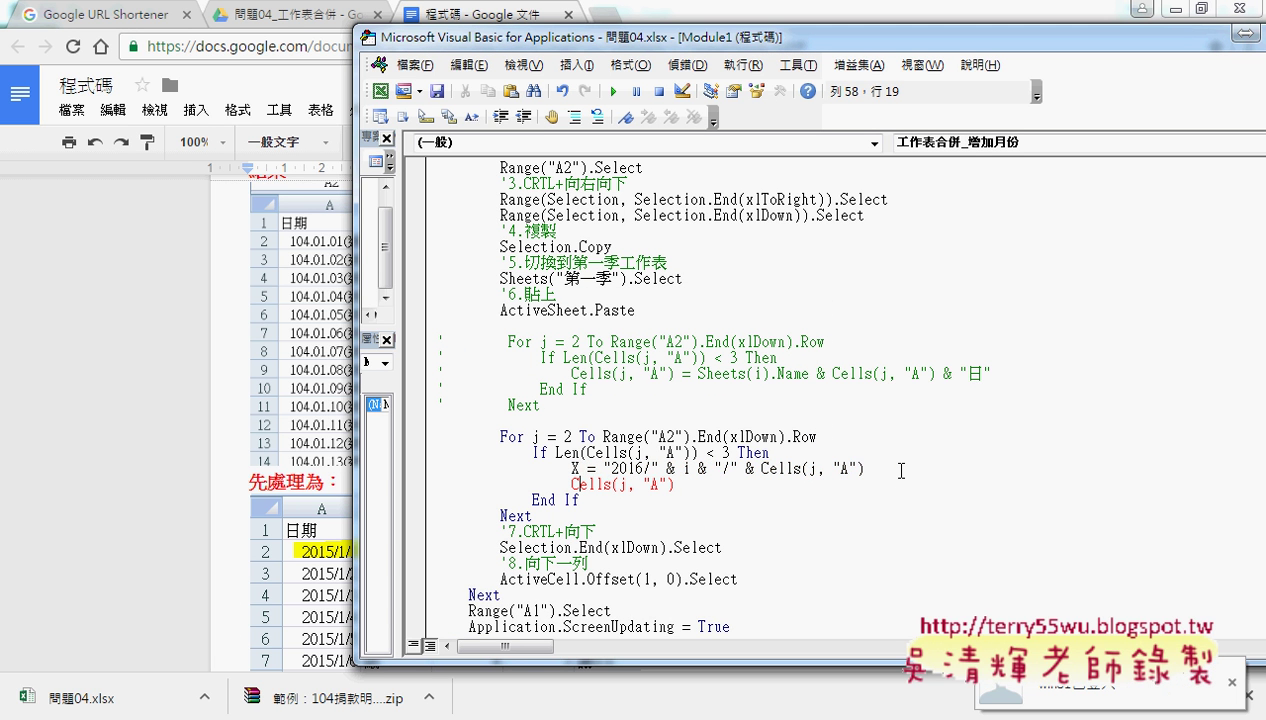
key(End)
text(= X)
key(Down)
Step: Put Cells(j, "A") in place of X and remove the redundant Cells = X line
drag(864, 468, 605, 470)
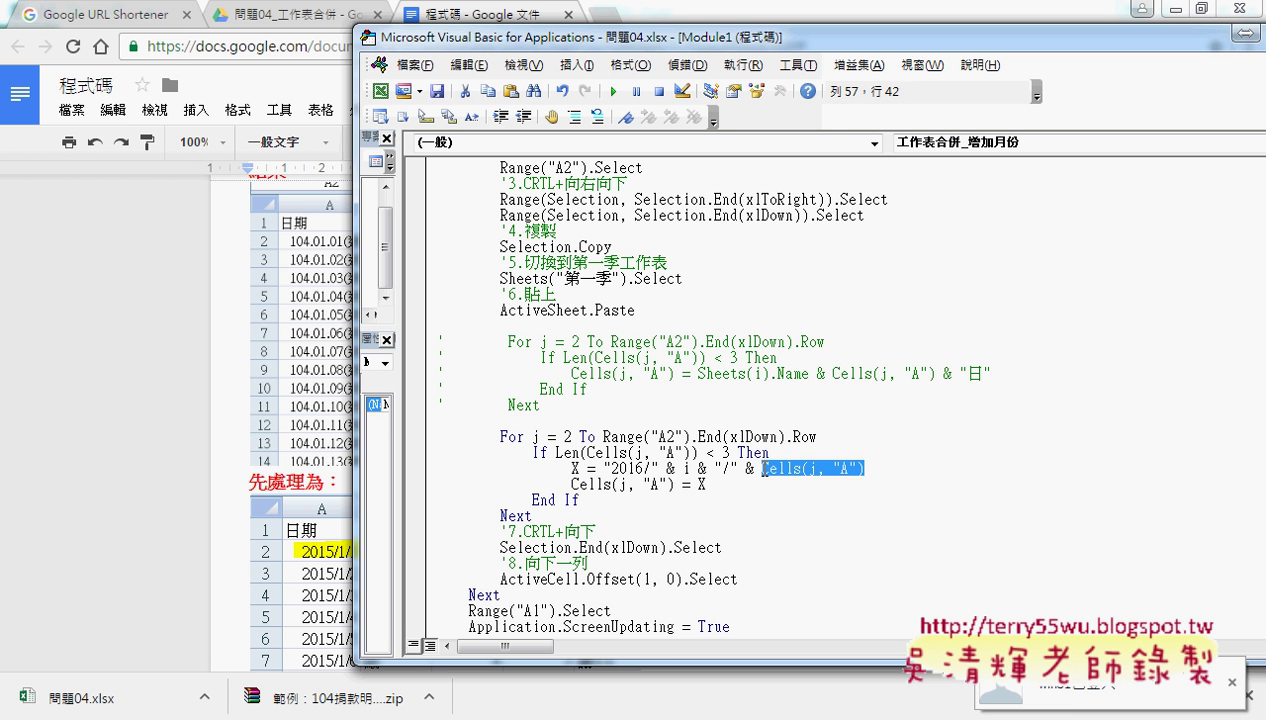
click(570, 465)
click(707, 484)
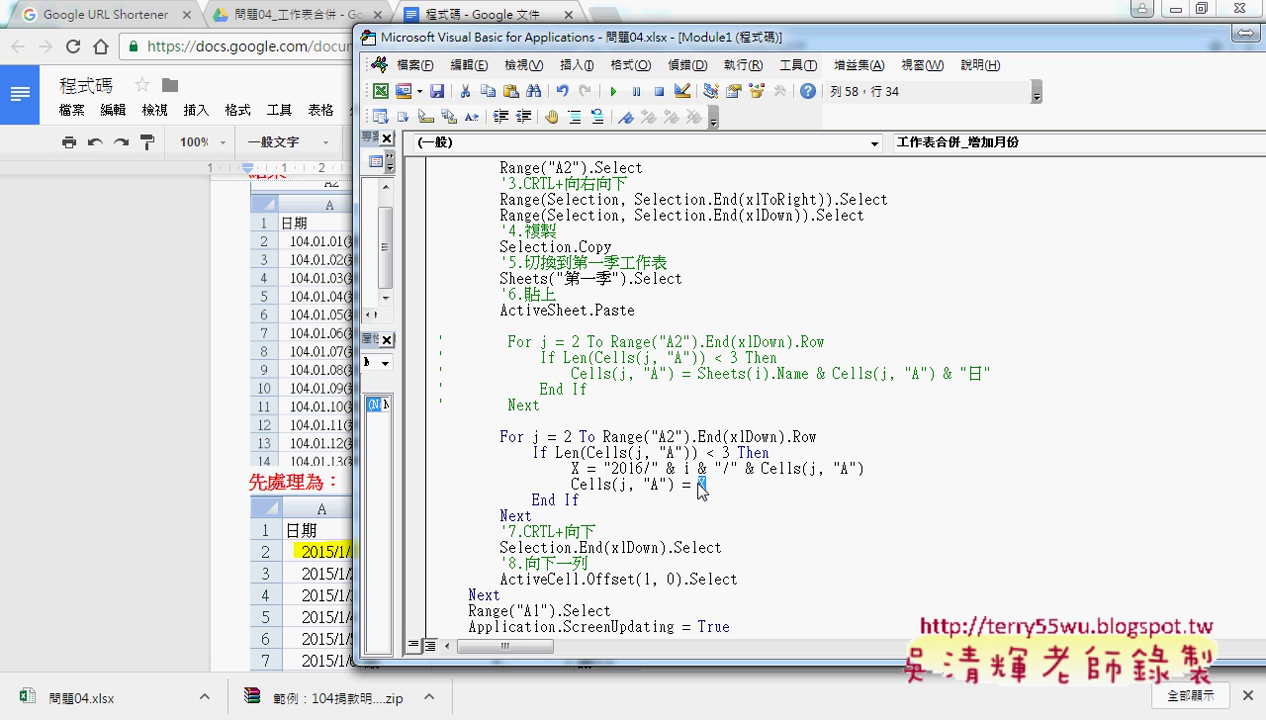
drag(572, 484, 679, 484)
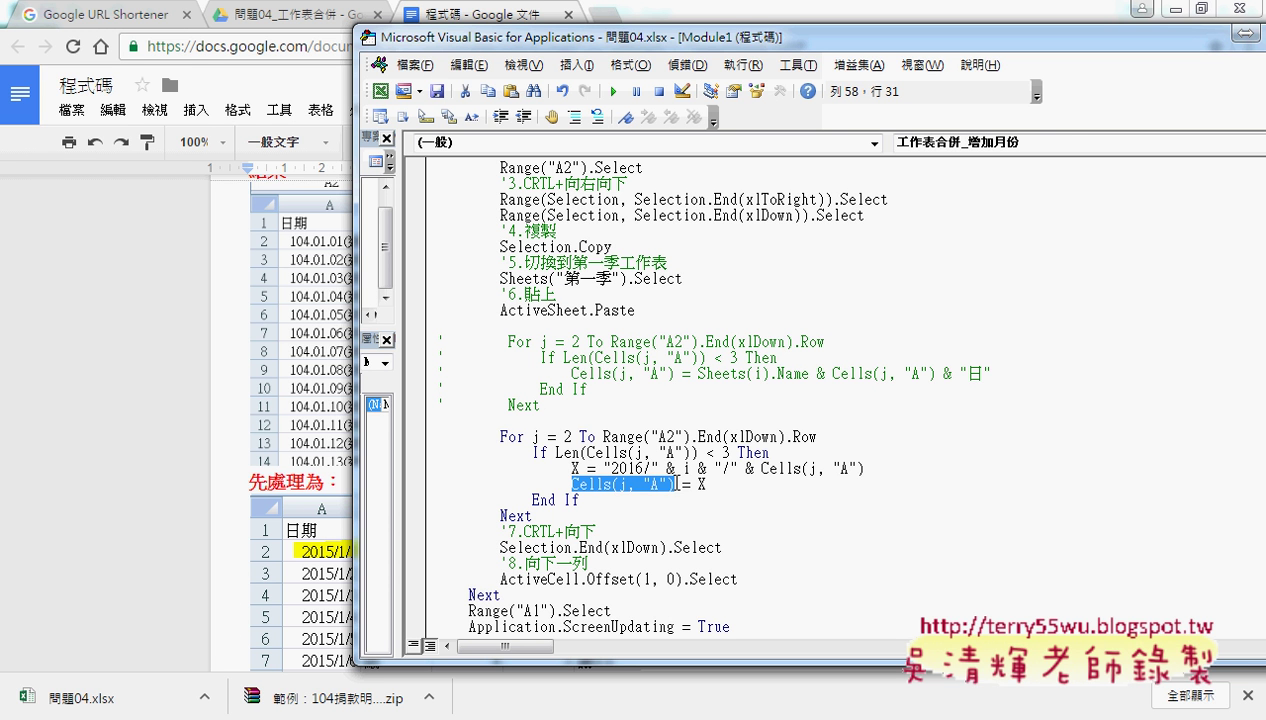
double_click(575, 469)
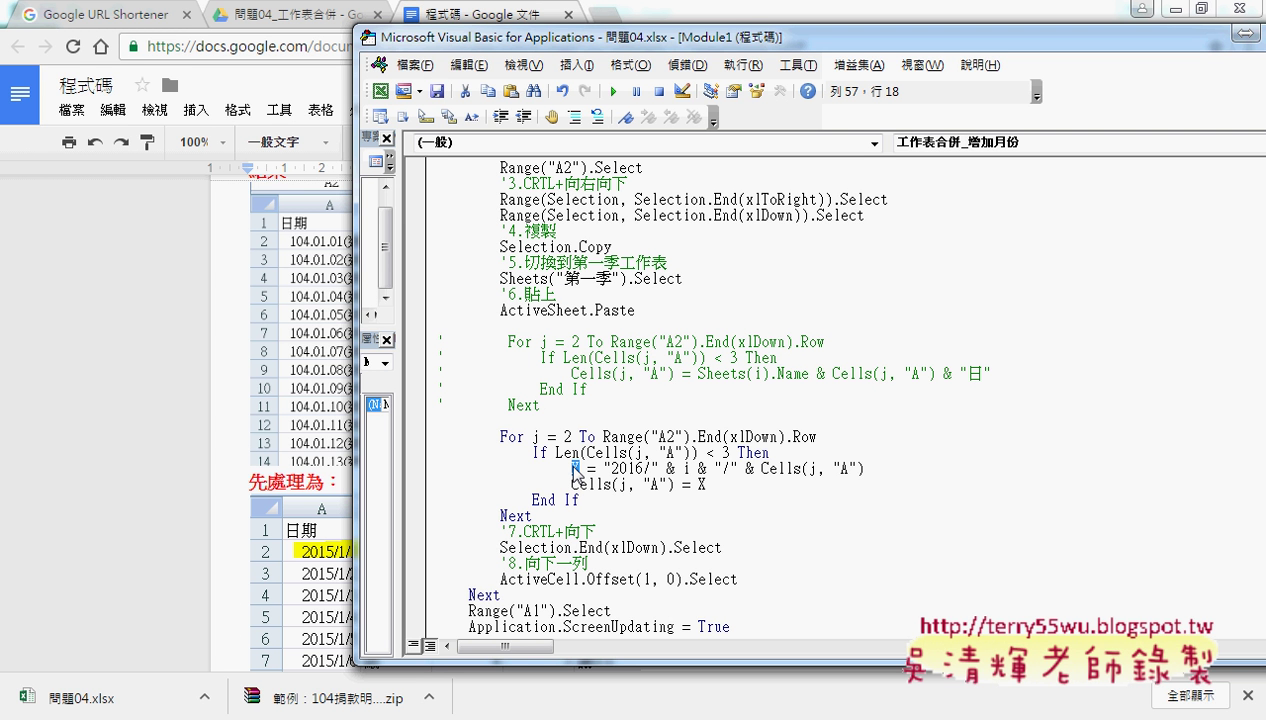
drag(578, 470, 596, 467)
key(Delete)
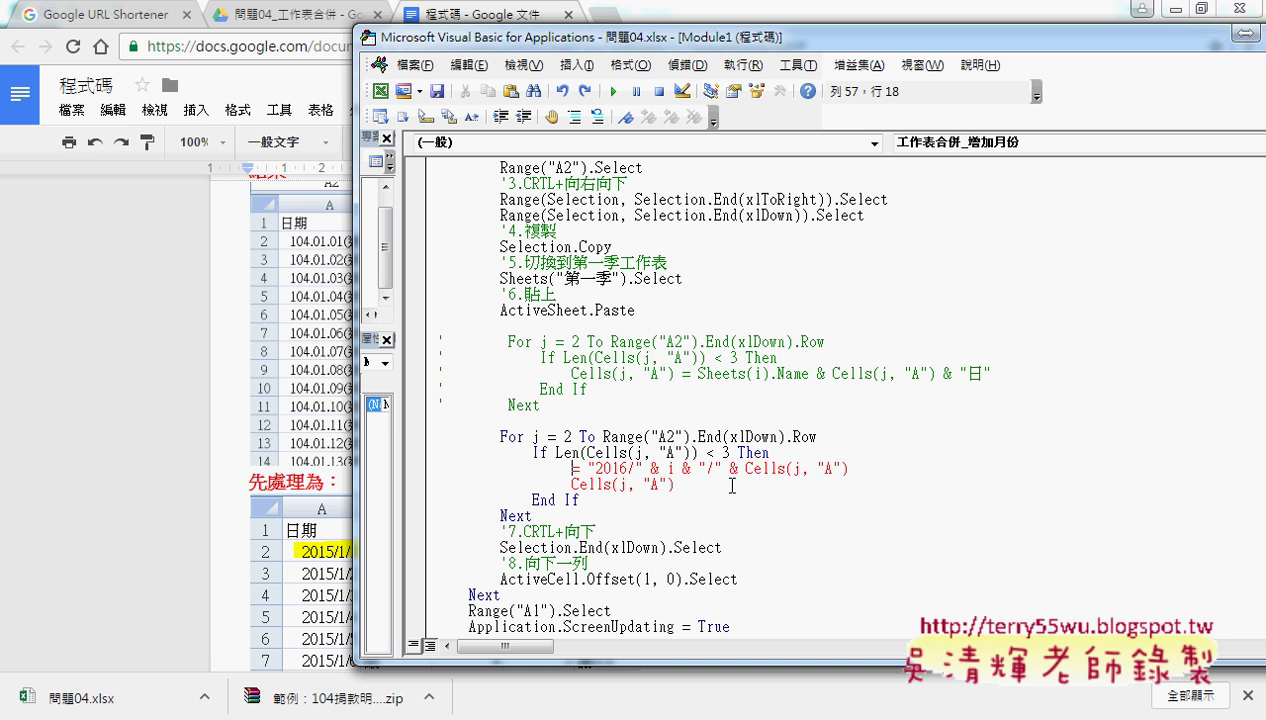
key(ctrl+y)
key(ctrl+v)
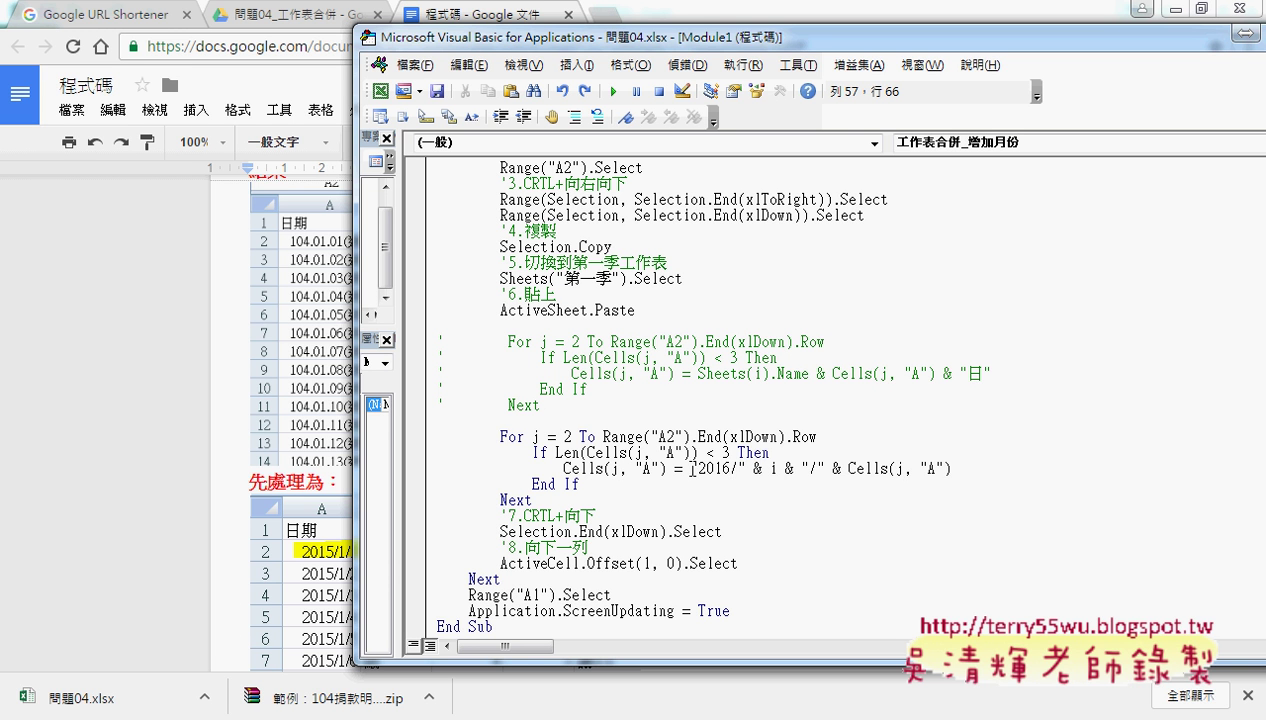
drag(690, 468, 912, 470)
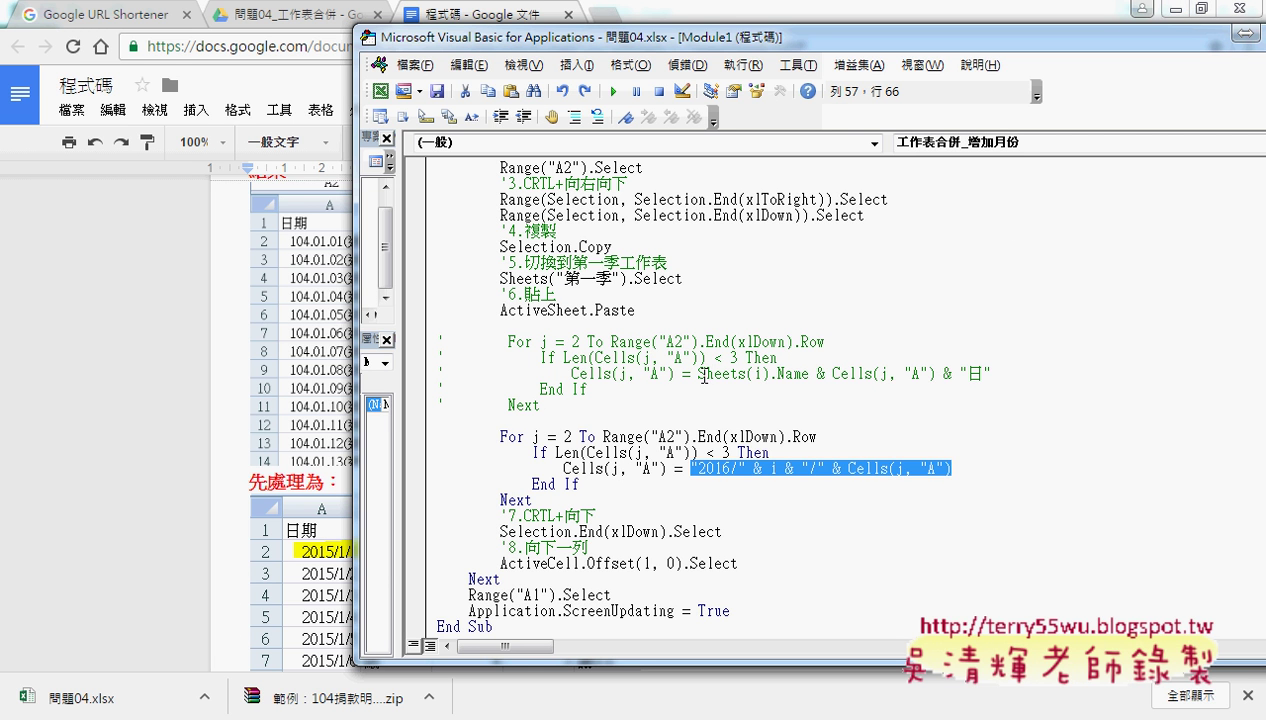
Step: Minimize Chrome and run the 工作表合併_增加月份 macro from its code
drag(697, 373, 1005, 378)
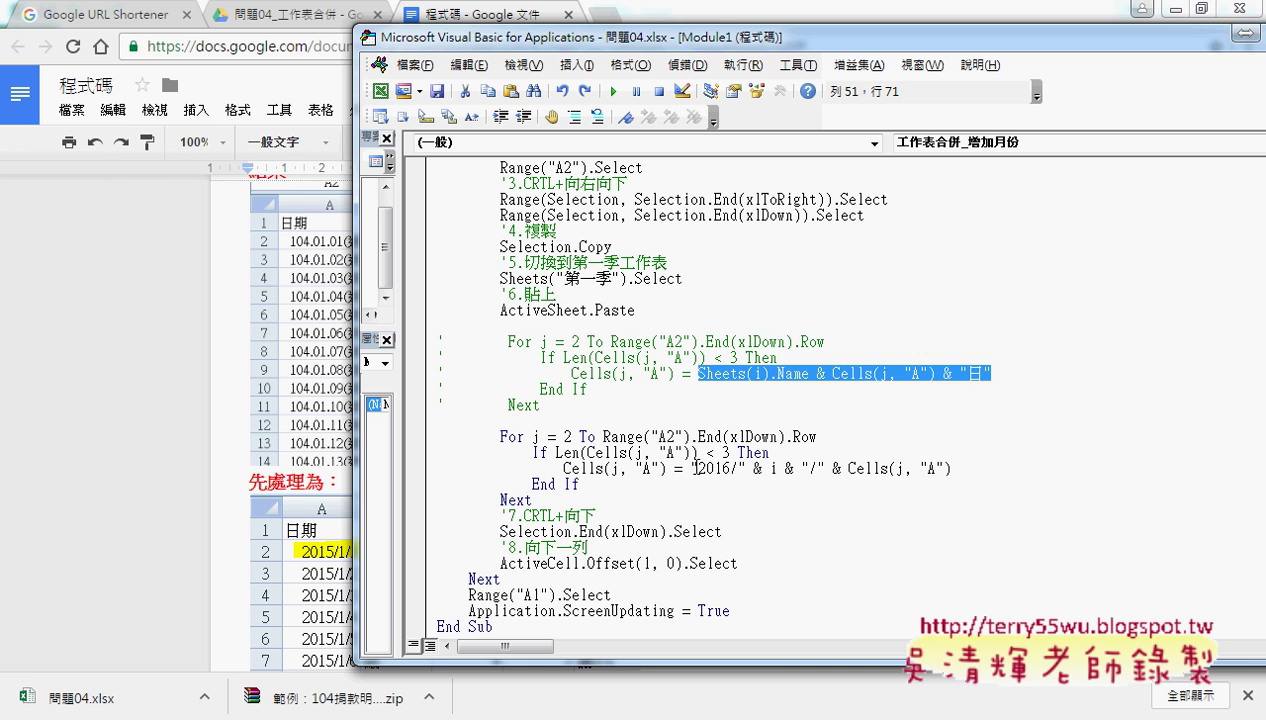
drag(690, 468, 970, 468)
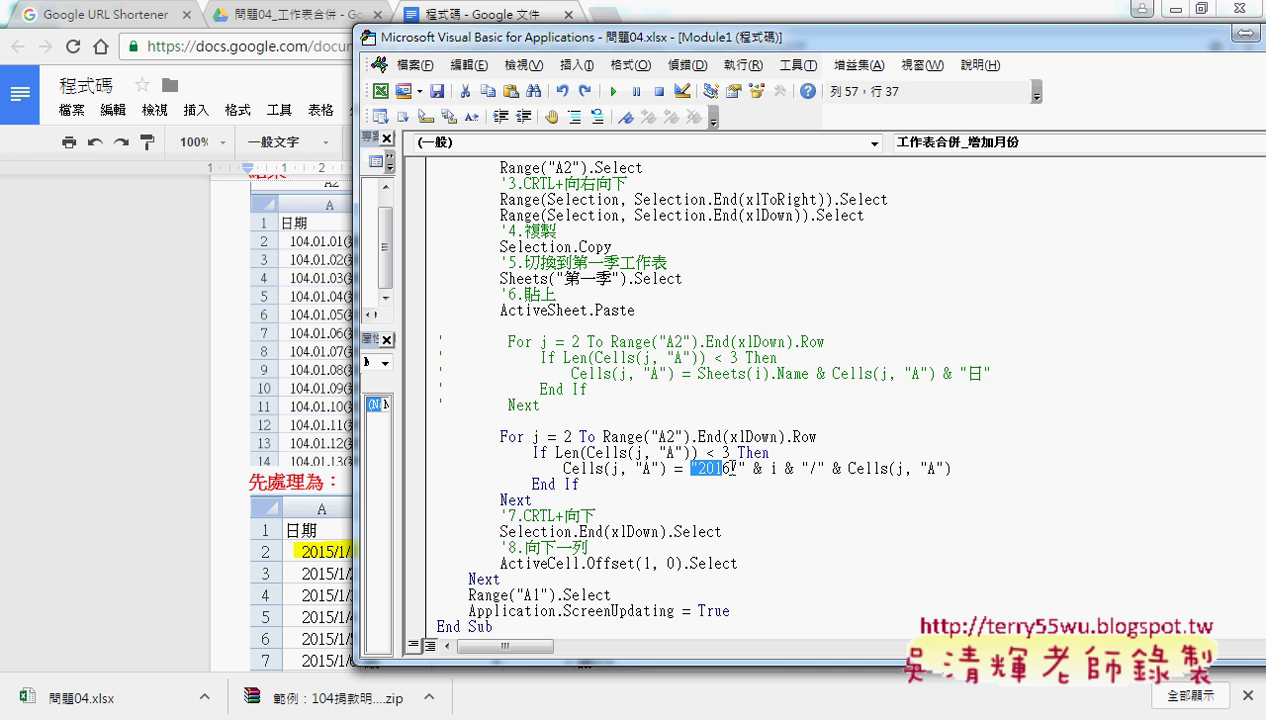
click(1148, 10)
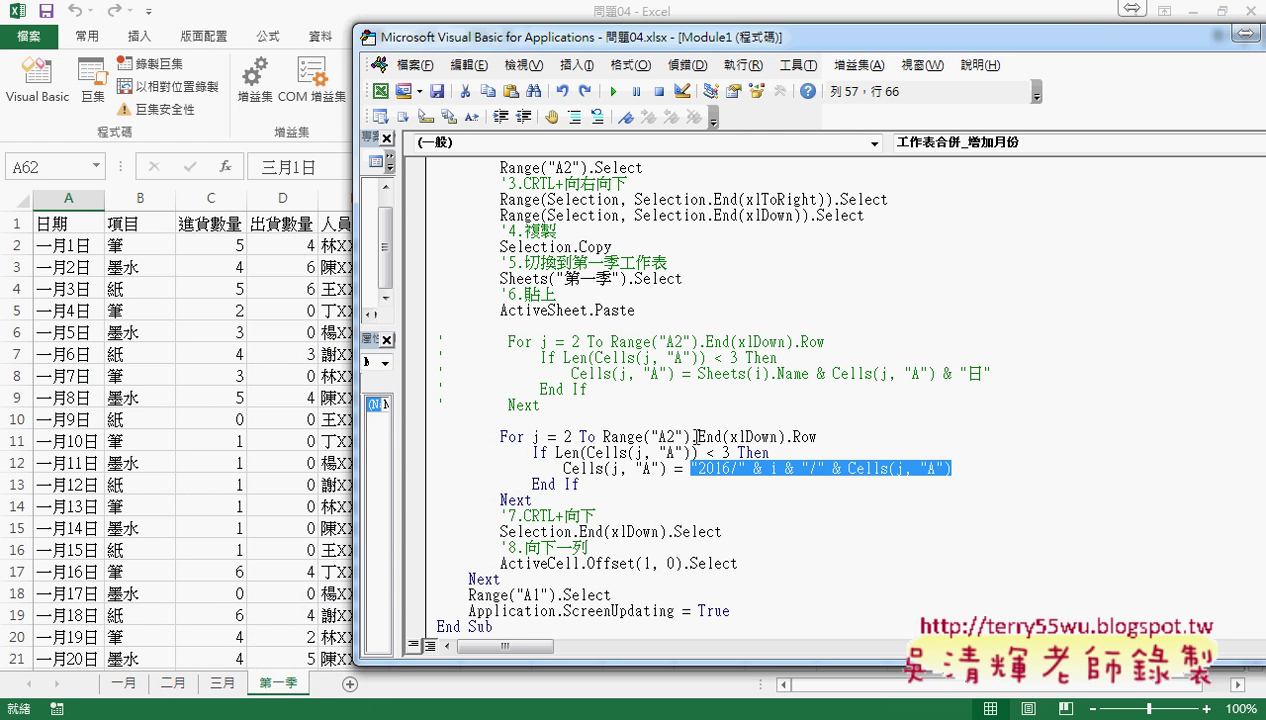
click(686, 436)
scroll(713, 350, up, 3)
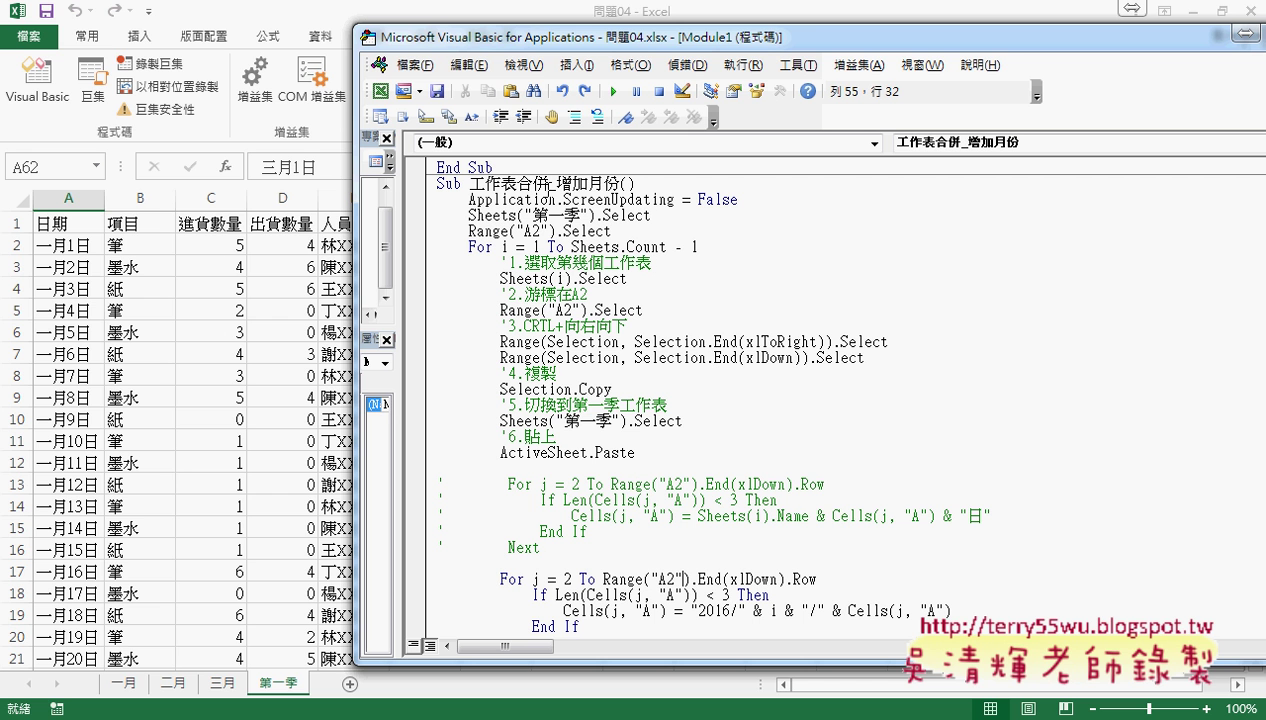
drag(547, 184, 618, 184)
click(606, 230)
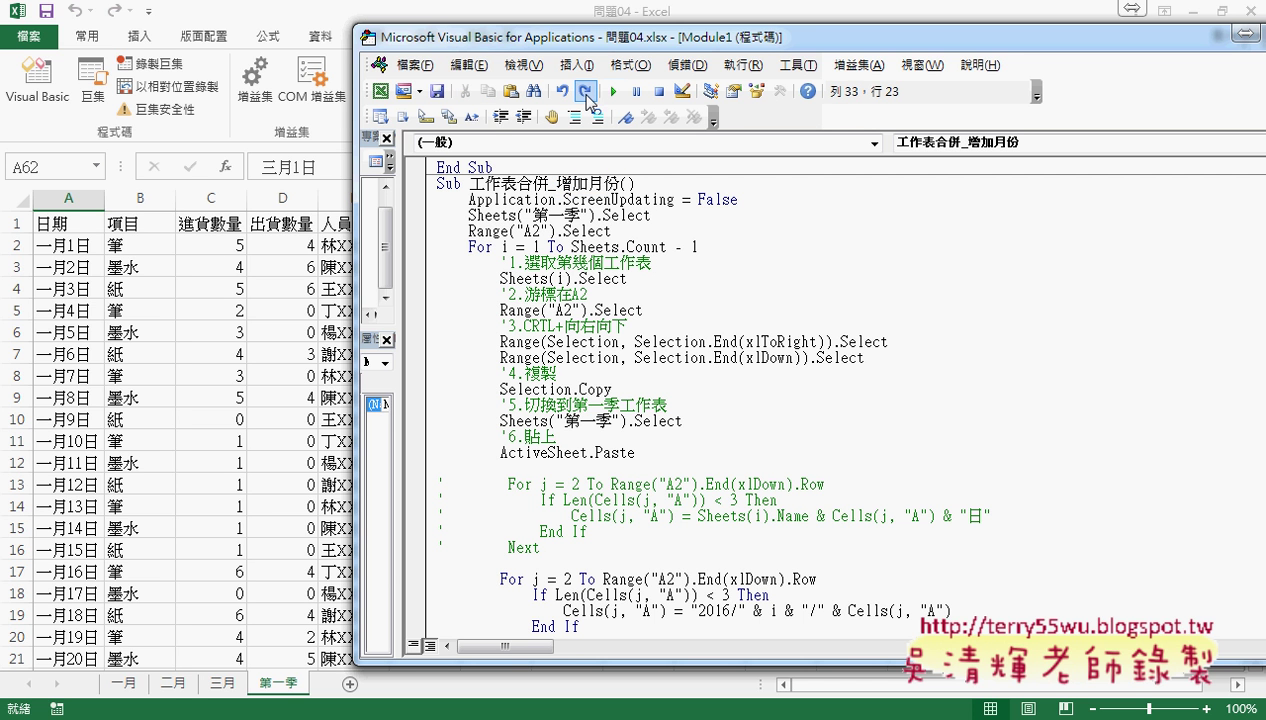
click(615, 94)
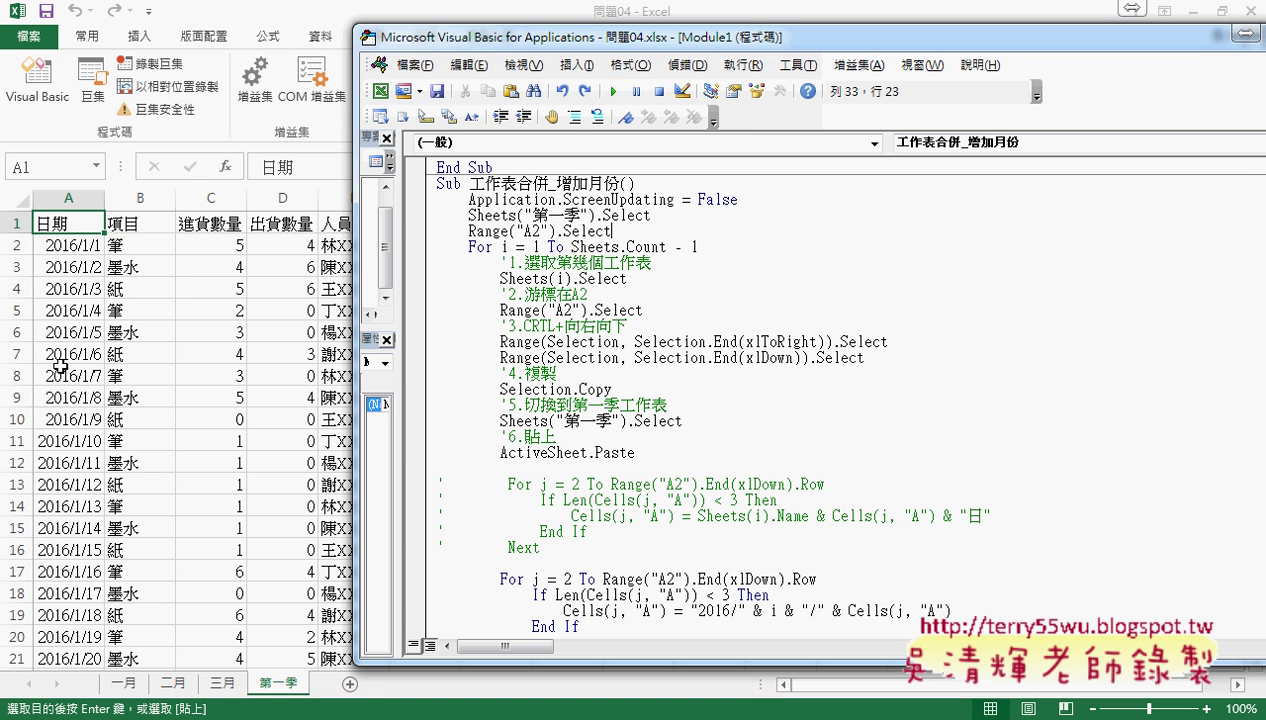
Step: Check the 第一季 sheet's column-A dates in Excel, down to the last January date in A31
click(79, 645)
scroll(105, 620, down, 1)
scroll(105, 605, down, 2)
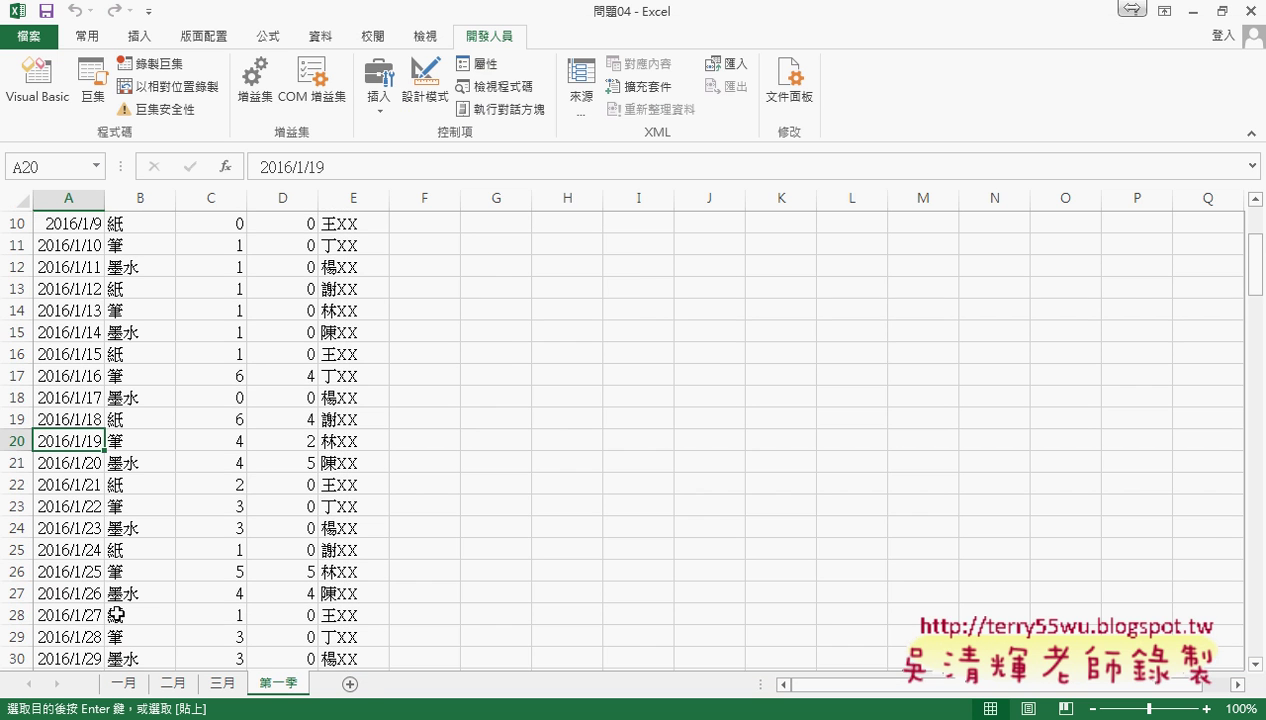
scroll(105, 570, down, 1)
click(88, 615)
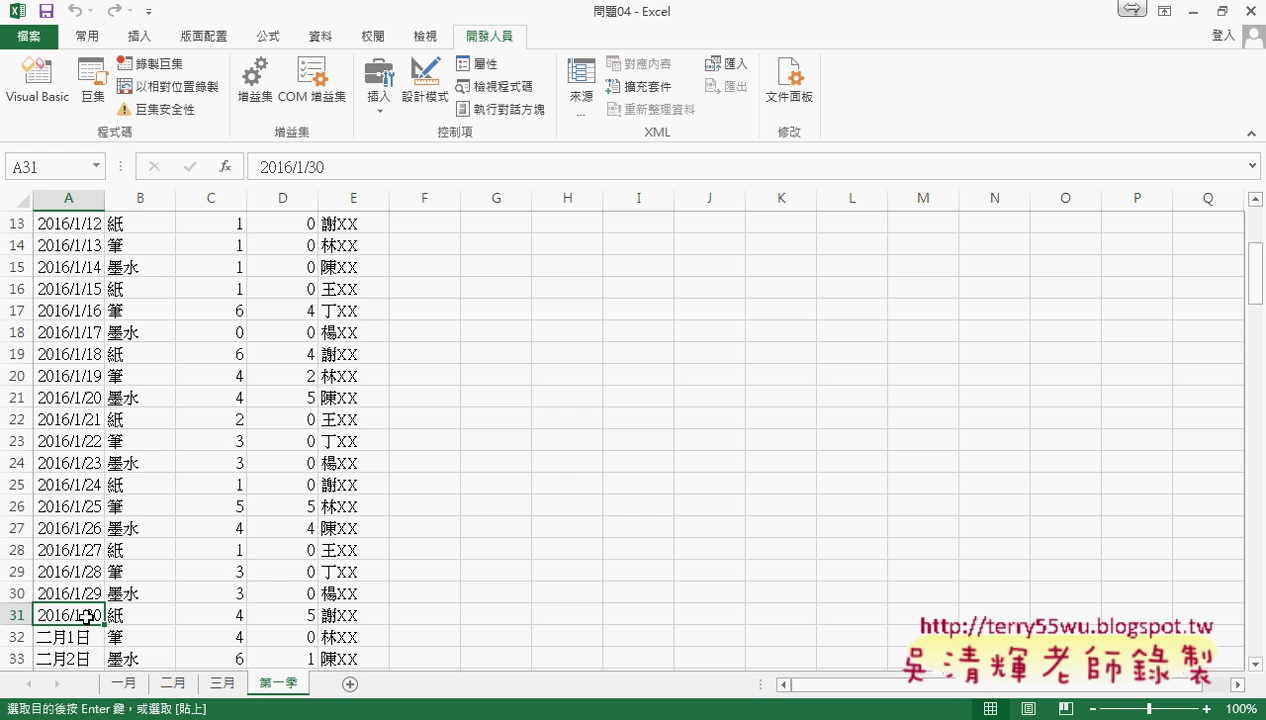
scroll(88, 615, down, 2)
scroll(88, 615, down, 1)
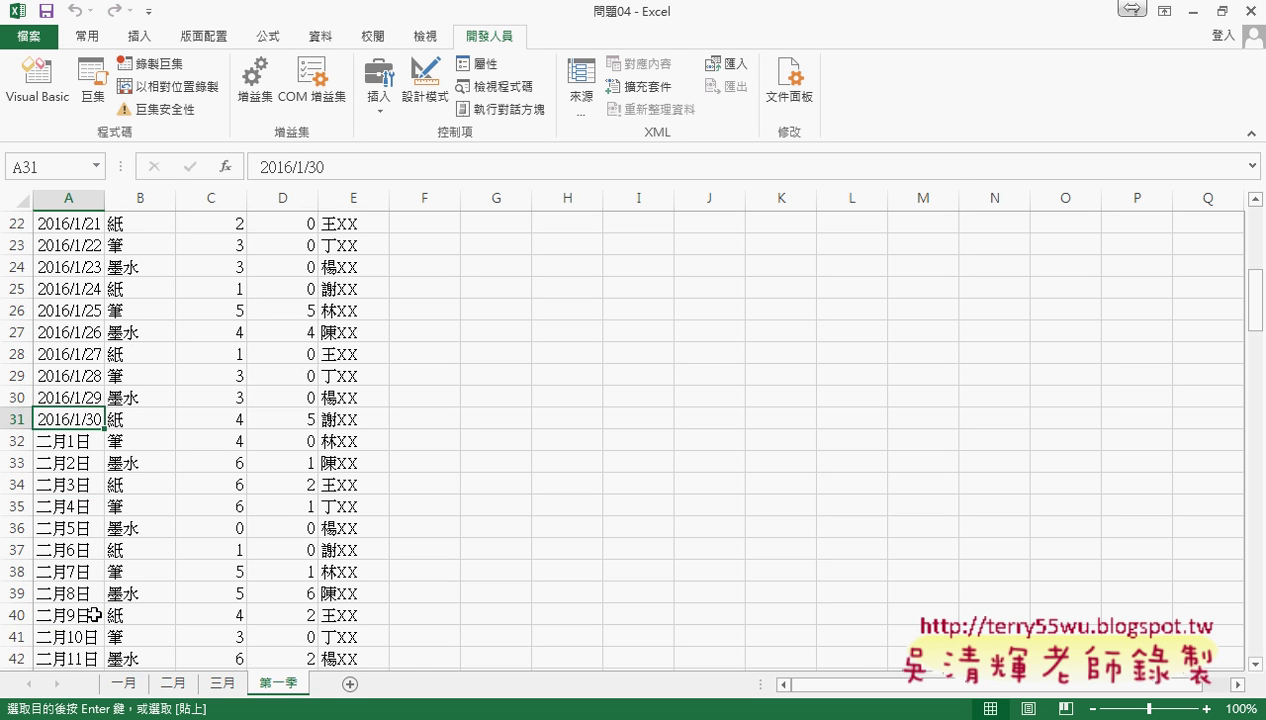
scroll(90, 612, down, 5)
scroll(93, 610, down, 1)
scroll(508, 587, up, 5)
scroll(508, 587, up, 5)
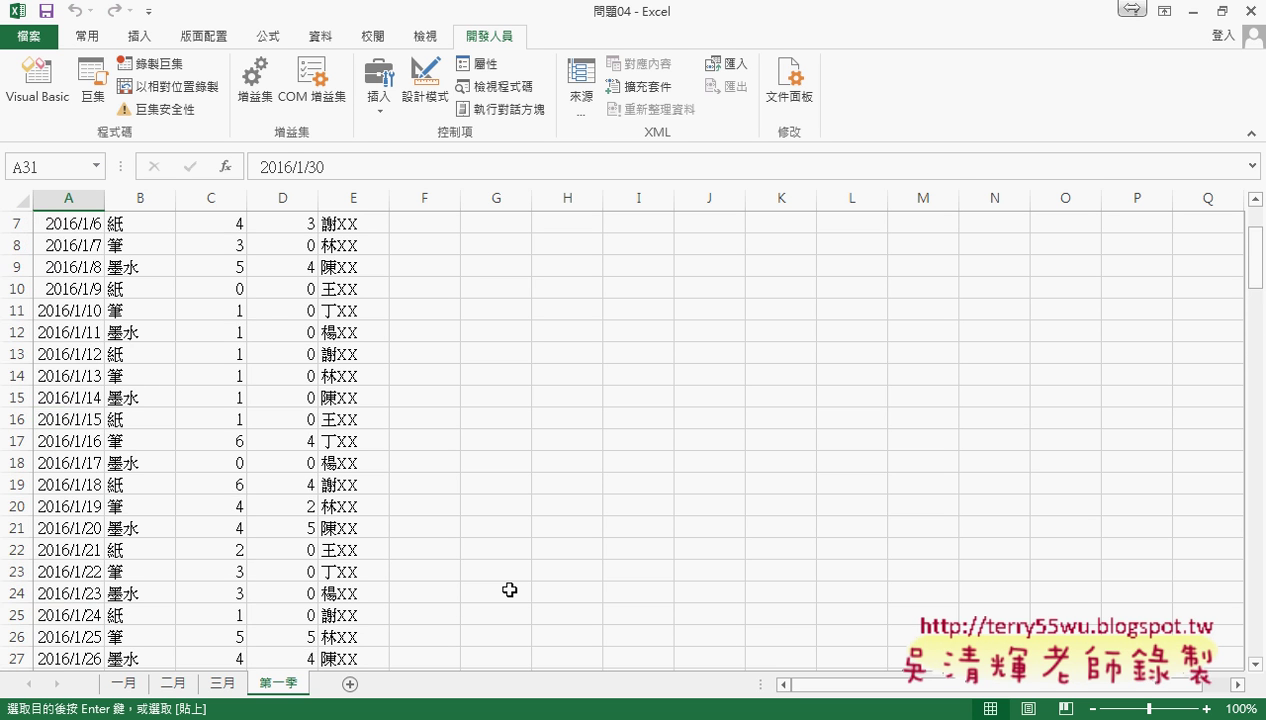
scroll(508, 587, up, 2)
Step: Clear the 第一季 sheet with 清除, then run the macro to a breakpoint on the For j line
click(606, 298)
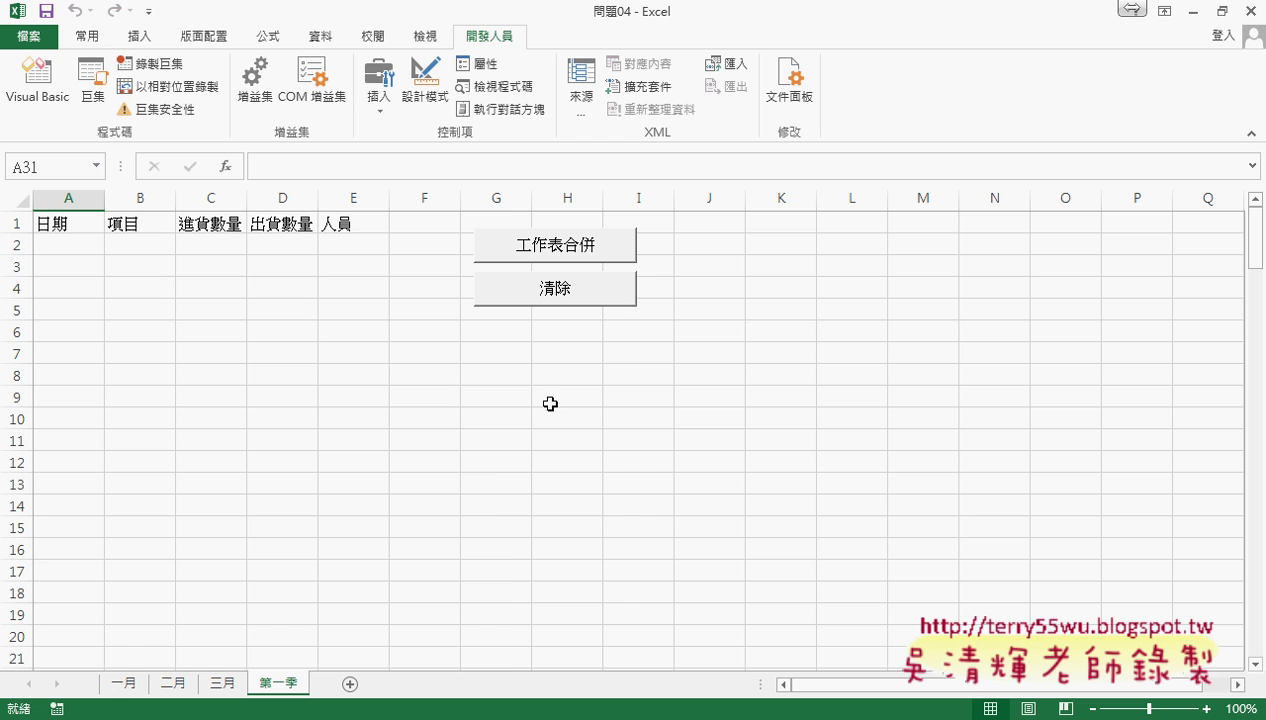
click(382, 643)
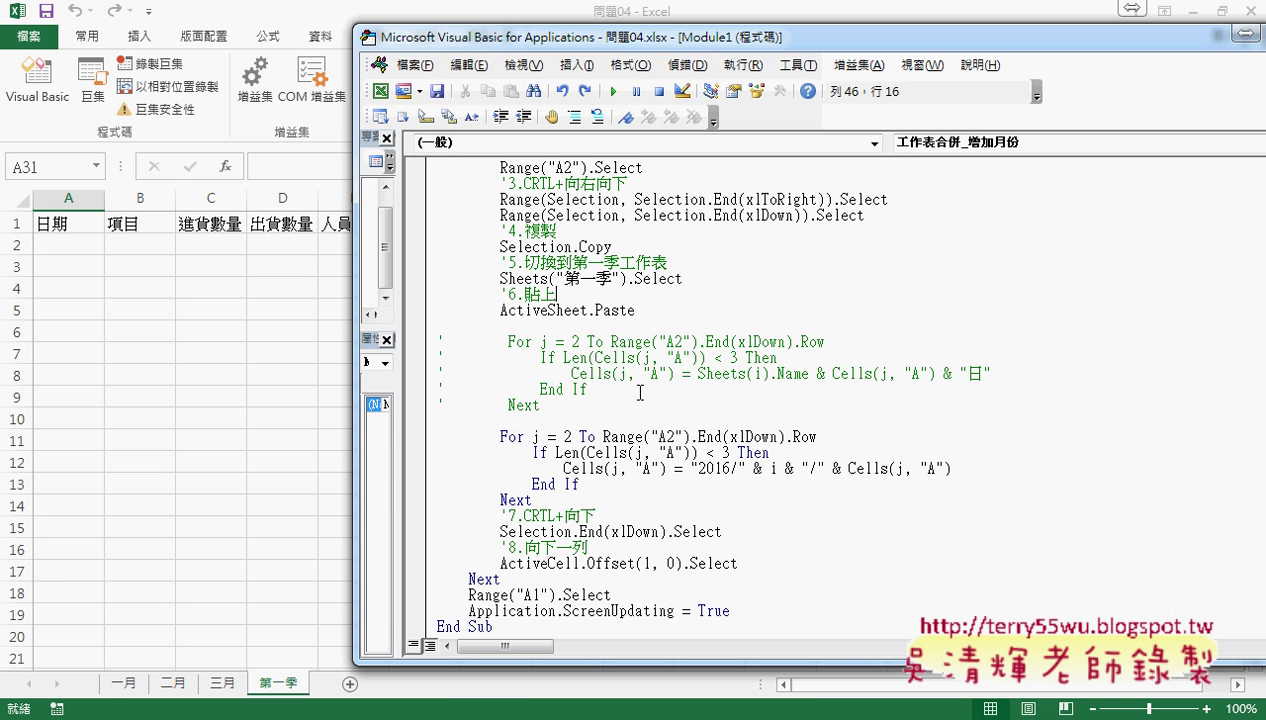
click(617, 310)
click(611, 452)
click(417, 437)
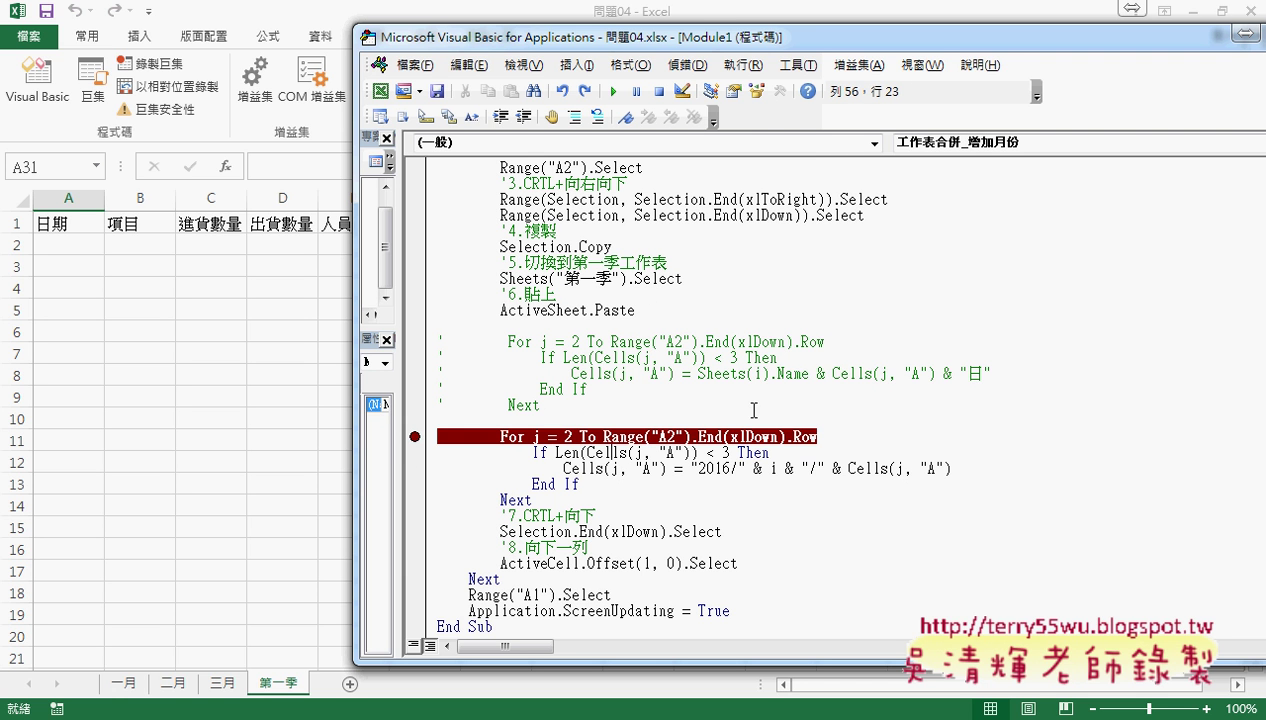
click(616, 92)
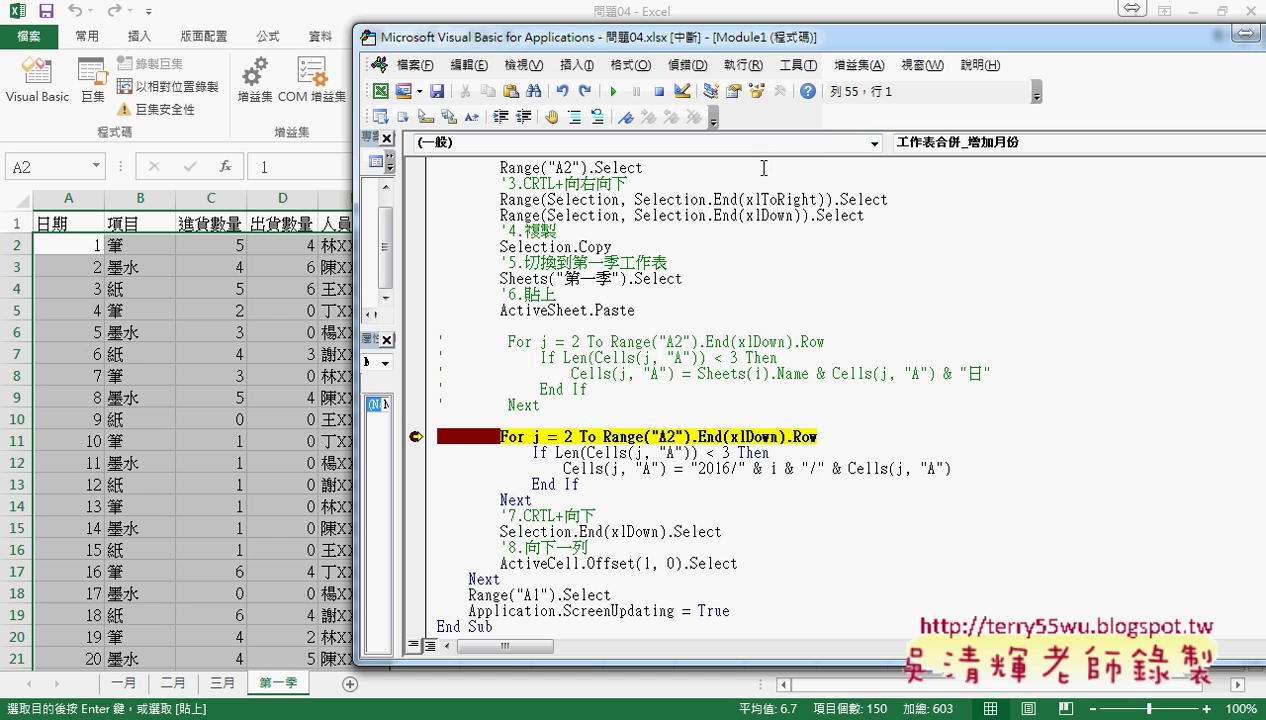
Step: Step through the loop with F8, run it to completion, and remove the breakpoint
key(F8)
key(F8)
key(F8)
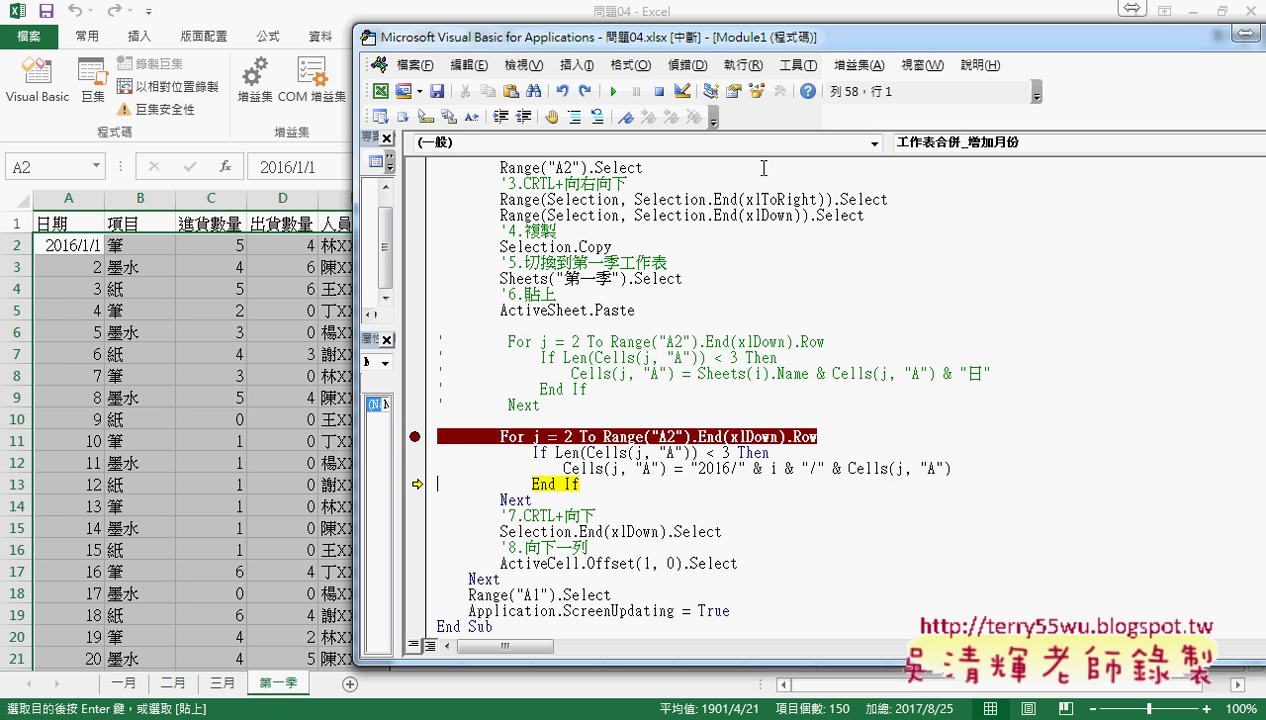
key(F8)
key(F8)
key(F8)
key(F8)
key(F8)
key(F8)
key(F8)
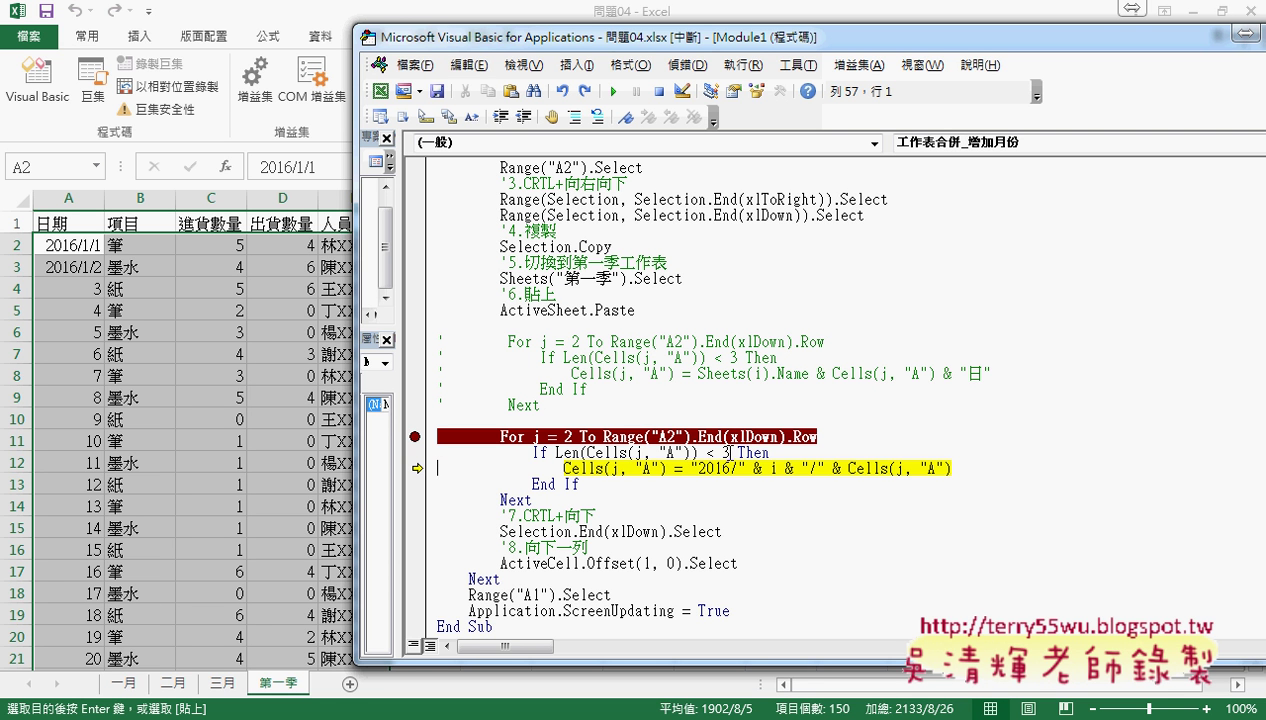
double_click(725, 452)
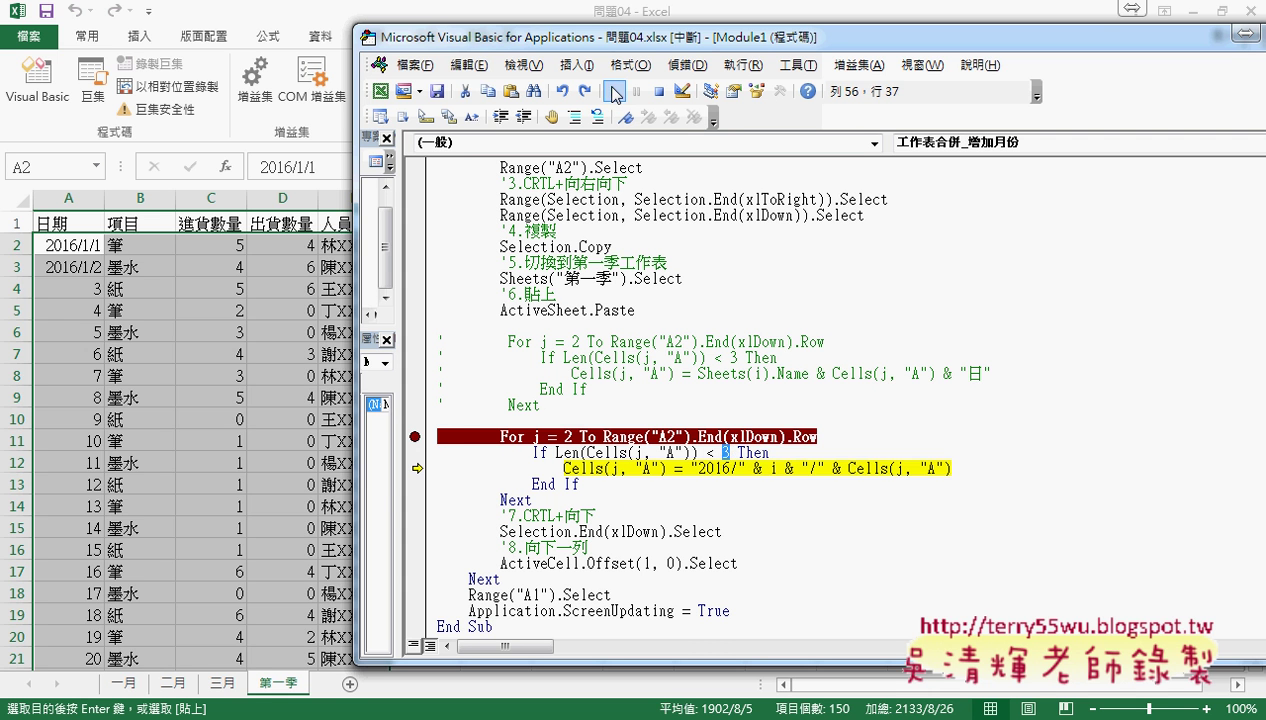
click(613, 91)
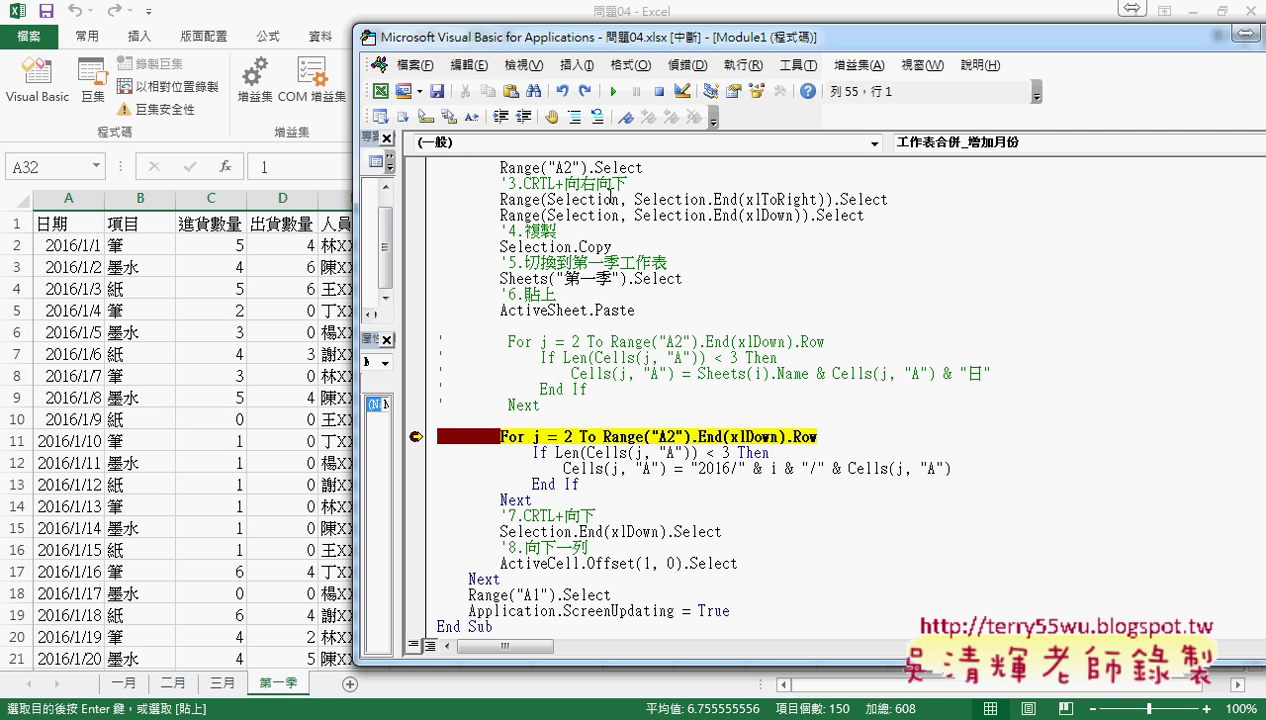
click(613, 91)
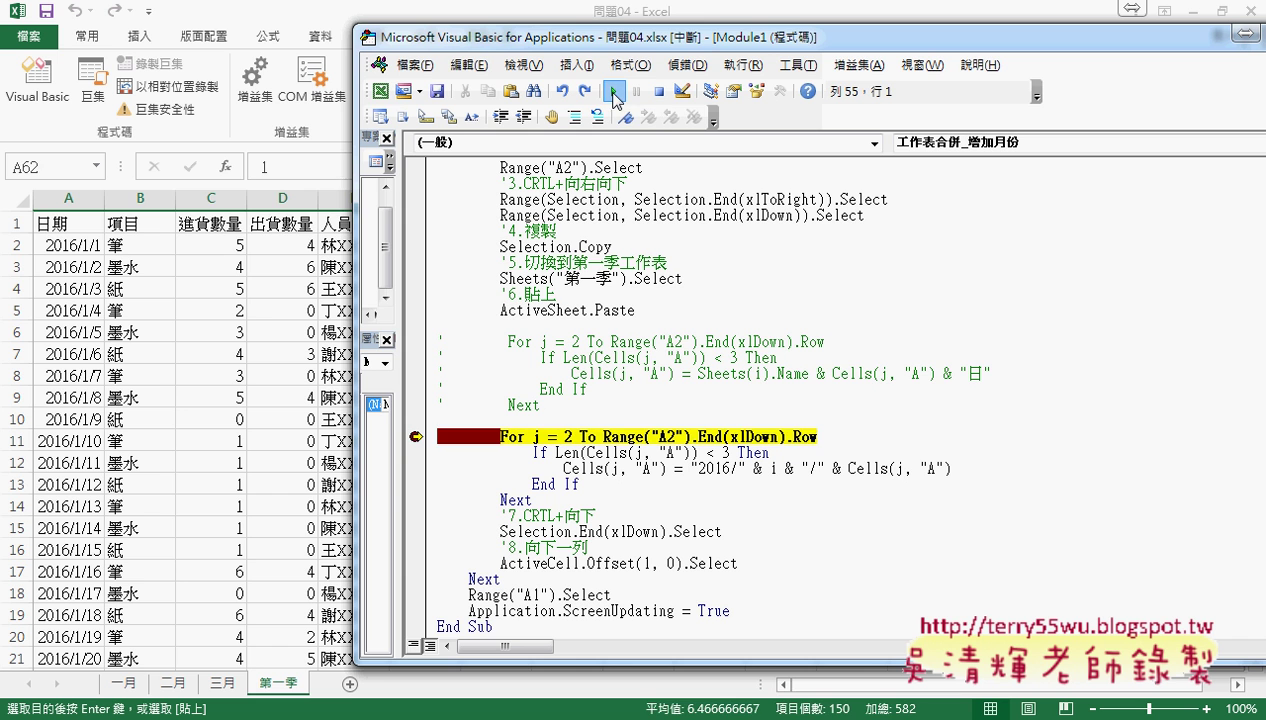
click(415, 437)
Step: Back on the 第一季 sheet, select the date column from A2 down to A91
click(113, 488)
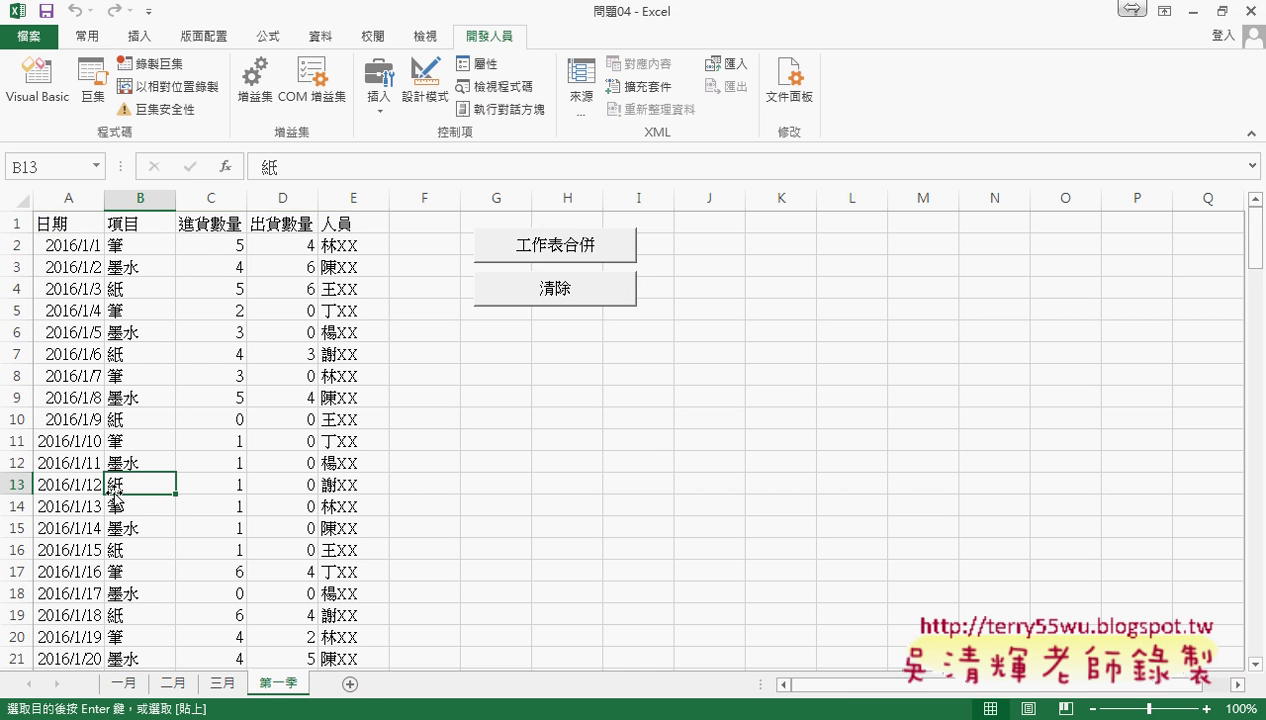
scroll(115, 492, down, 5)
scroll(115, 492, down, 2)
scroll(115, 492, down, 2)
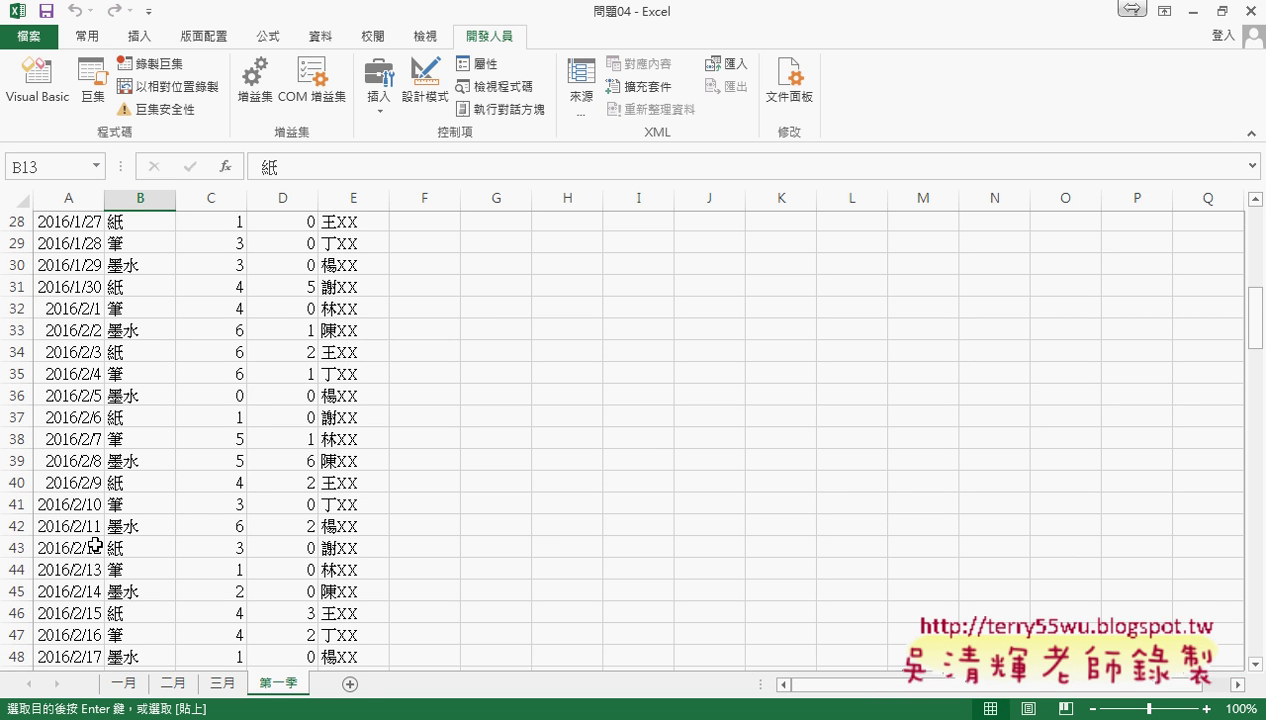
scroll(96, 560, down, 6)
scroll(95, 547, down, 5)
scroll(95, 547, down, 3)
scroll(95, 547, down, 2)
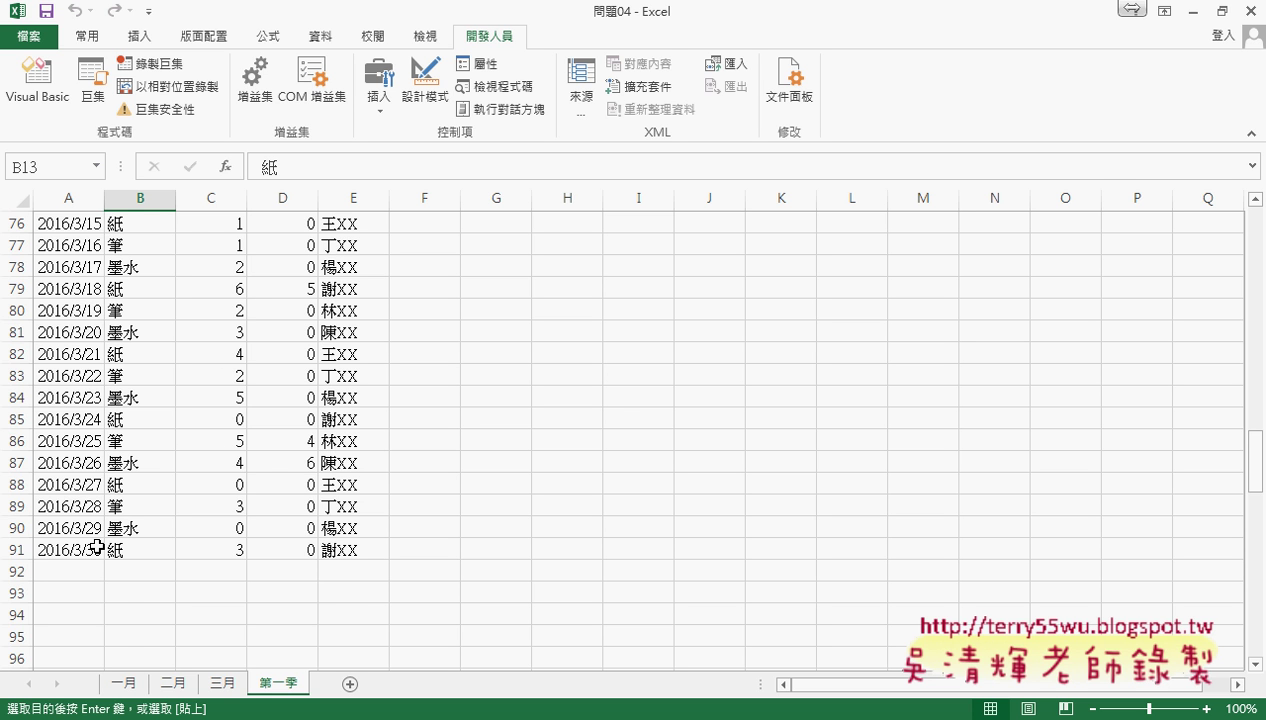
scroll(96, 547, up, 4)
scroll(96, 547, up, 7)
scroll(96, 547, up, 9)
scroll(96, 547, up, 3)
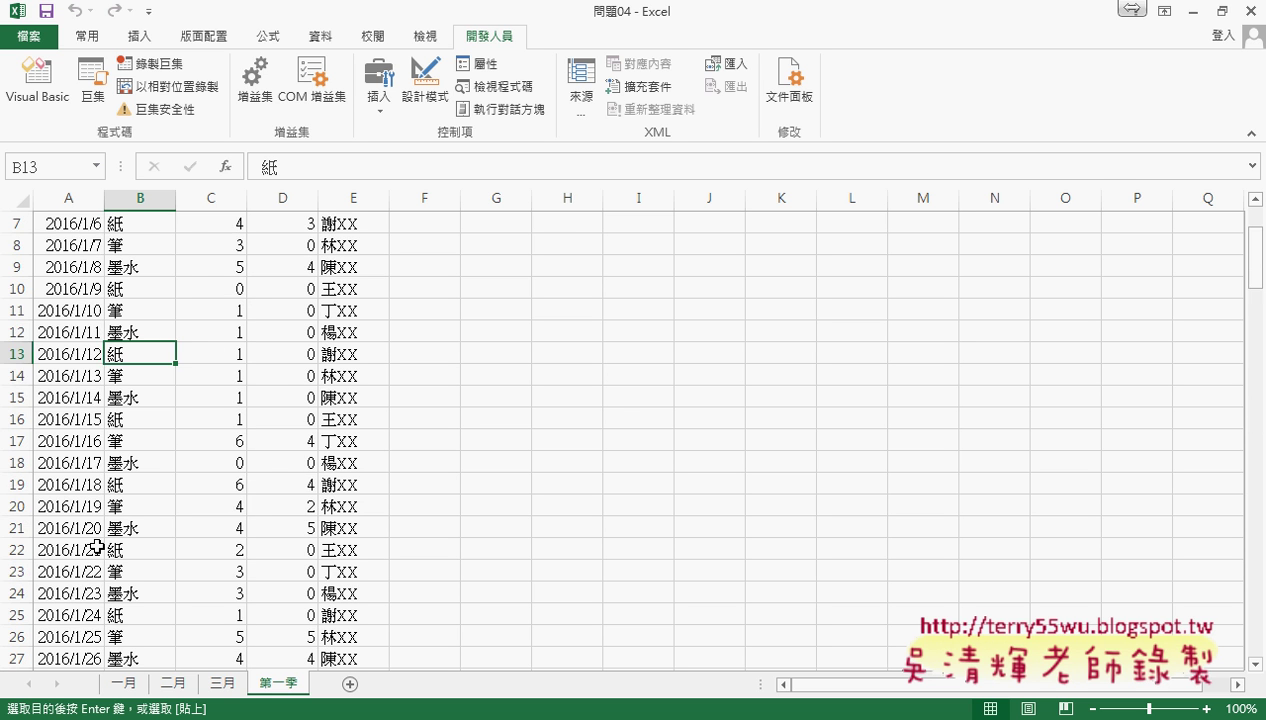
scroll(96, 547, up, 2)
click(86, 249)
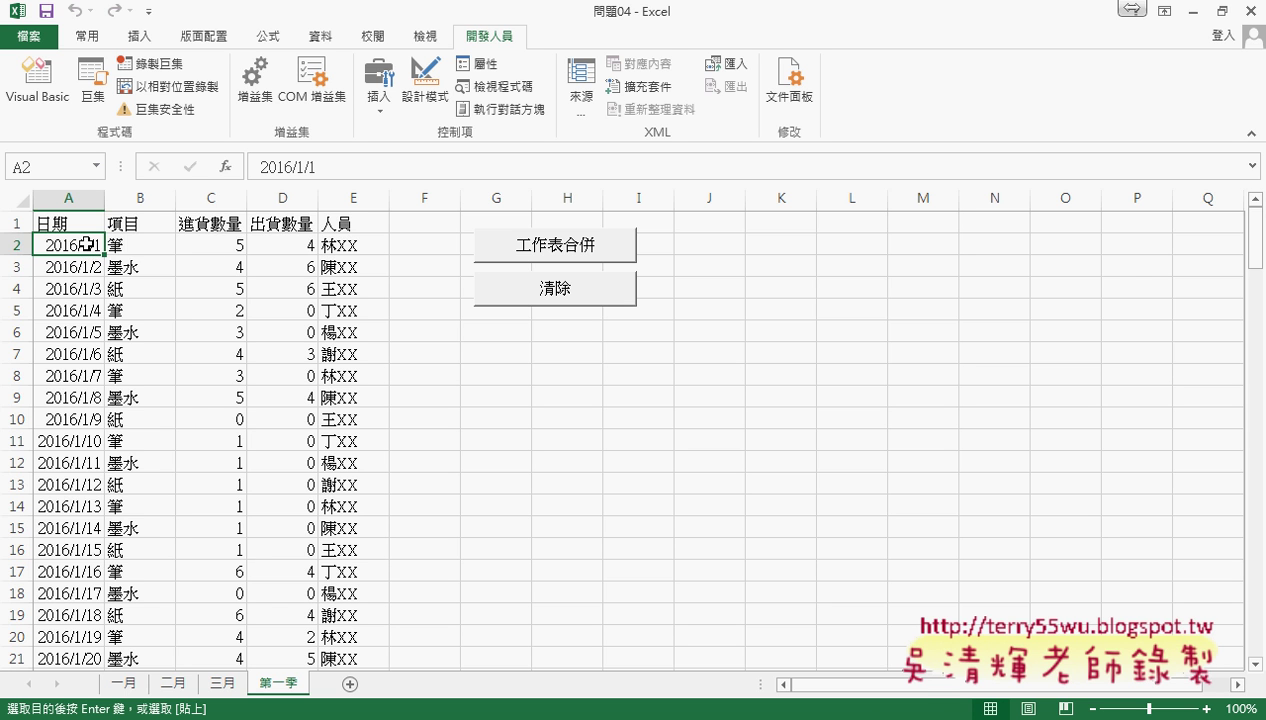
key(ctrl+shift+Down)
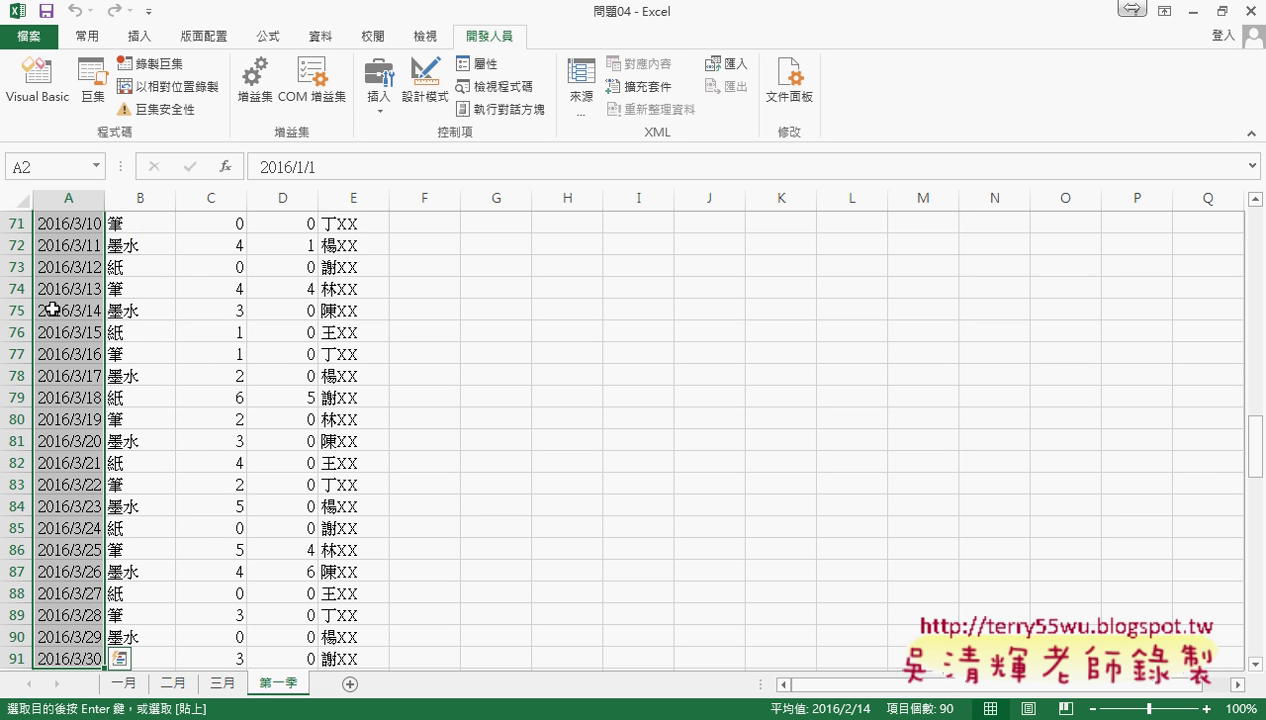
Step: Open Format Cells (Ctrl+1) for the selected dates and move the dialog aside
right_click(55, 298)
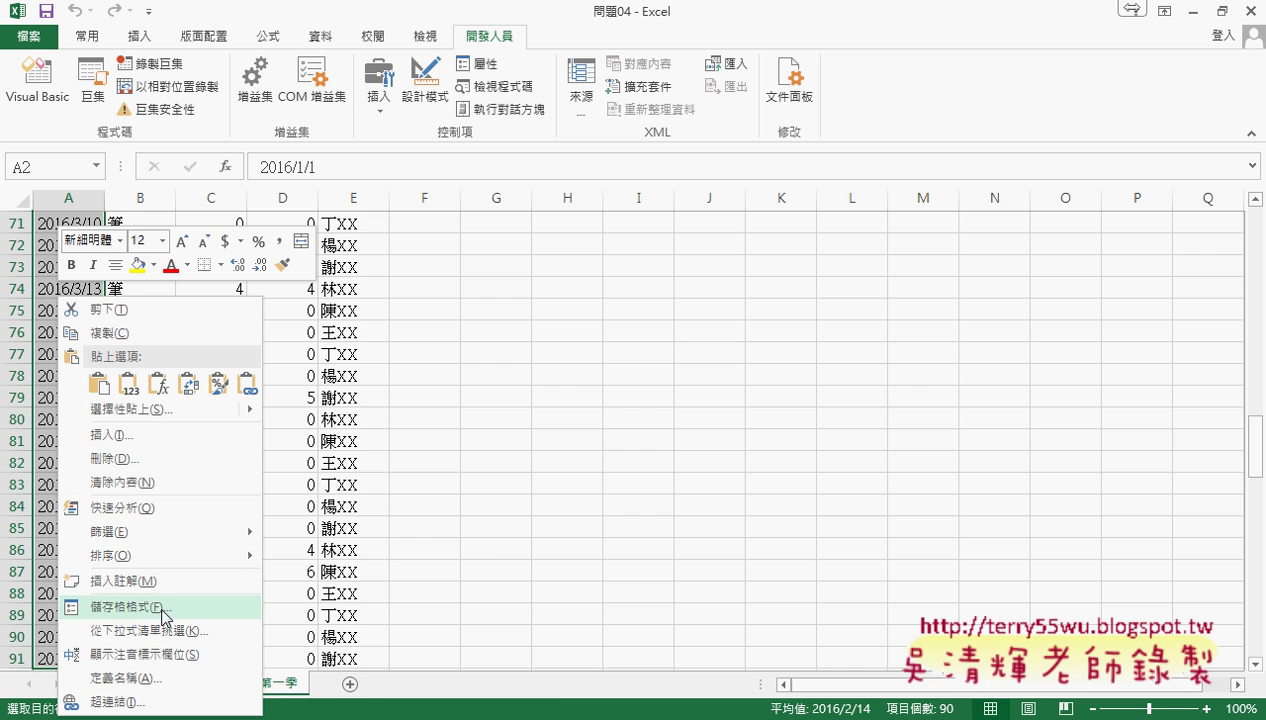
key(Escape)
key(ctrl+BackSpace)
key(ctrl+1)
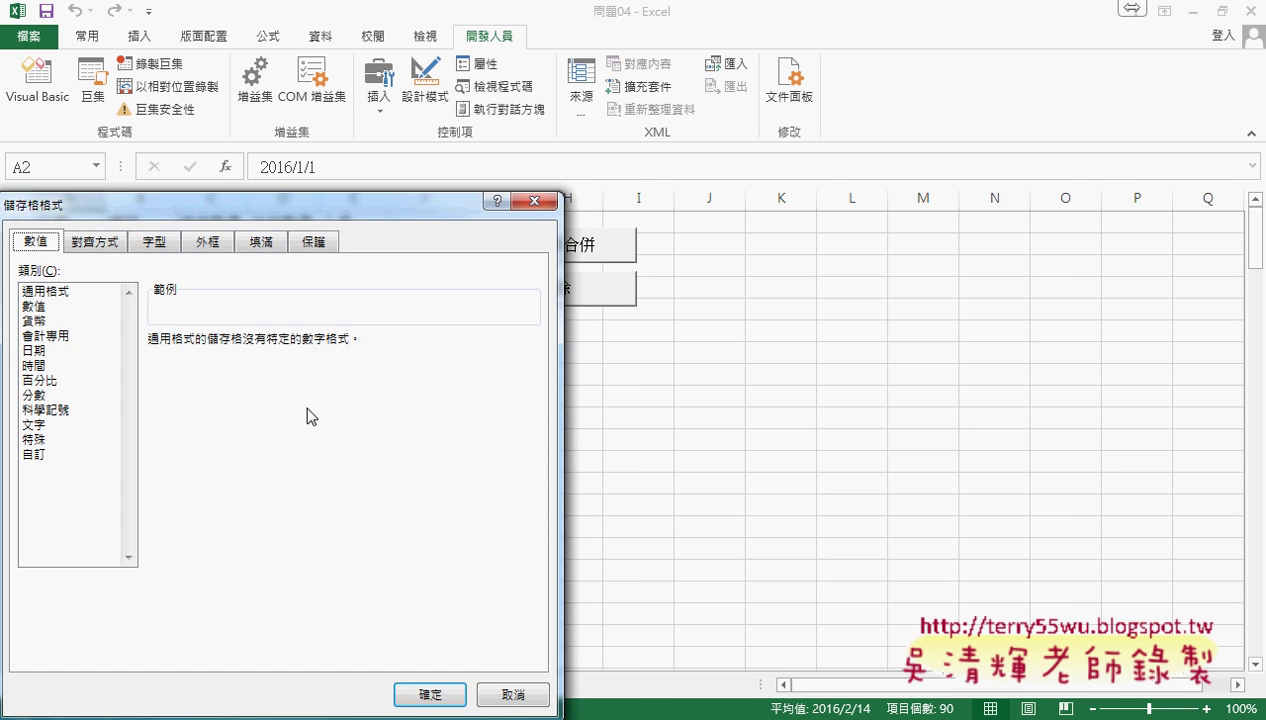
drag(345, 218, 820, 143)
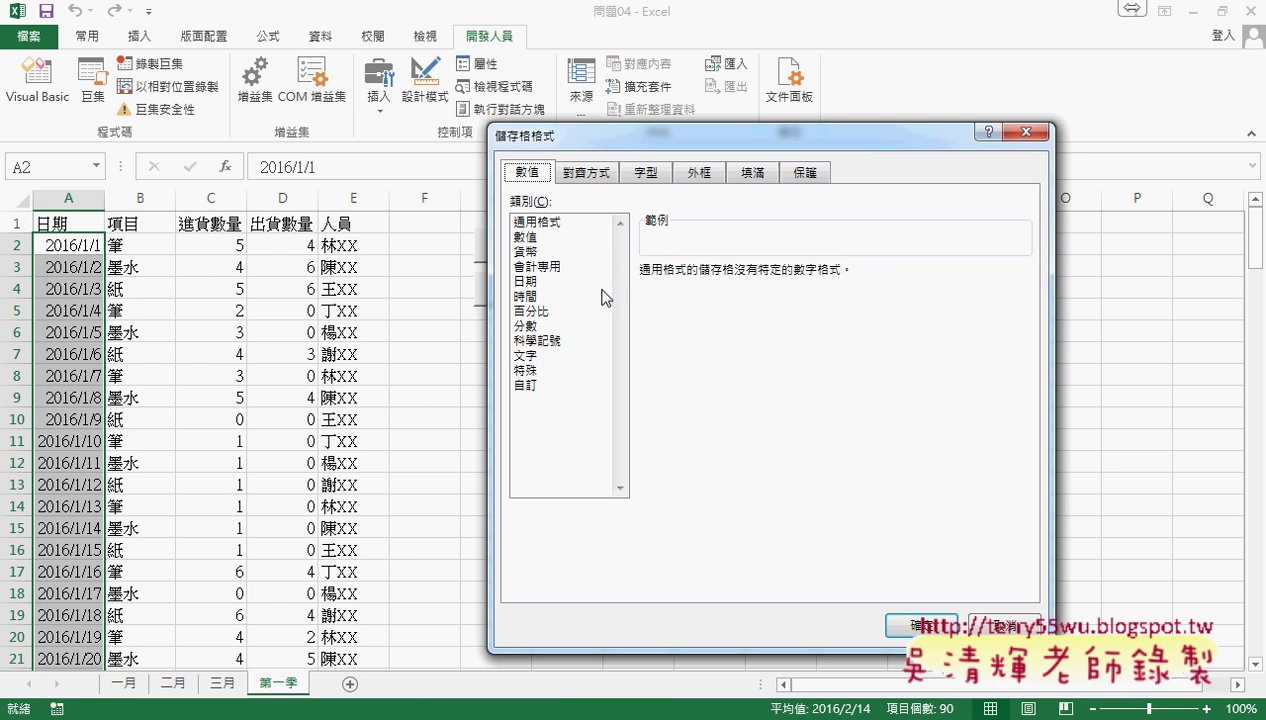
Step: Pick the 日期 format 101年3月14日 on the 中華民國曆 calendar, then switch to 自訂
click(537, 282)
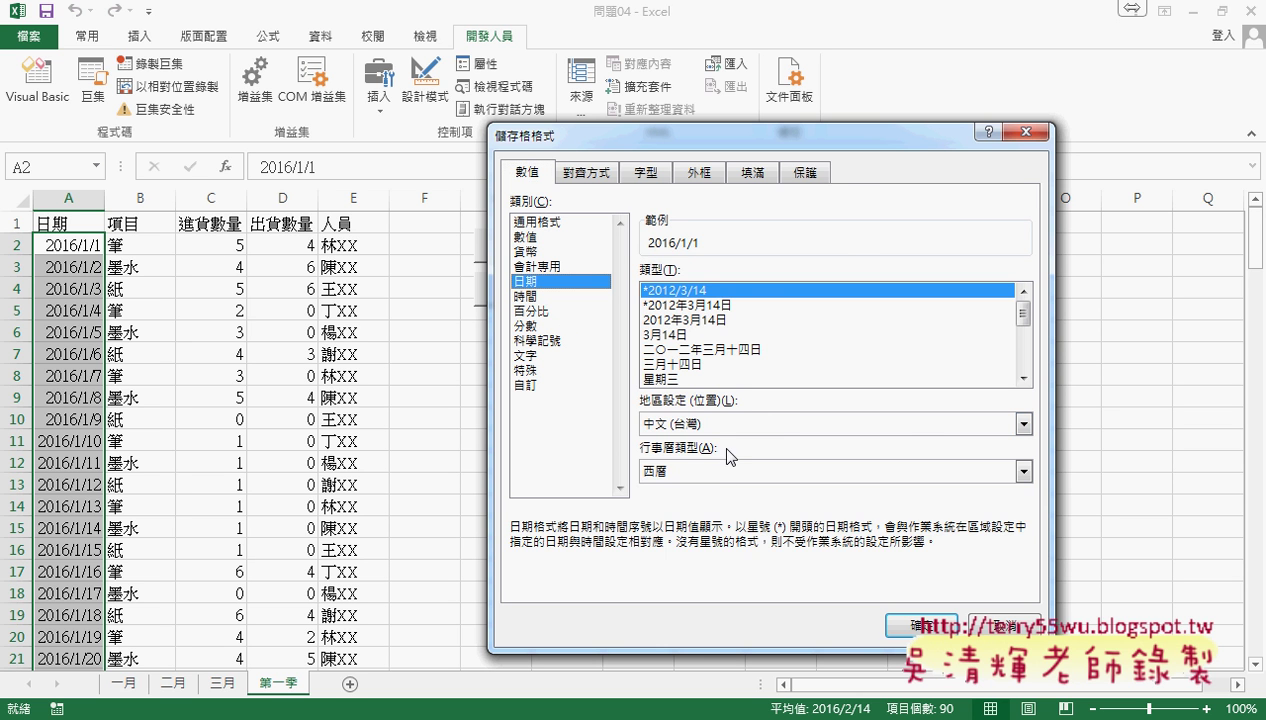
click(711, 472)
click(704, 490)
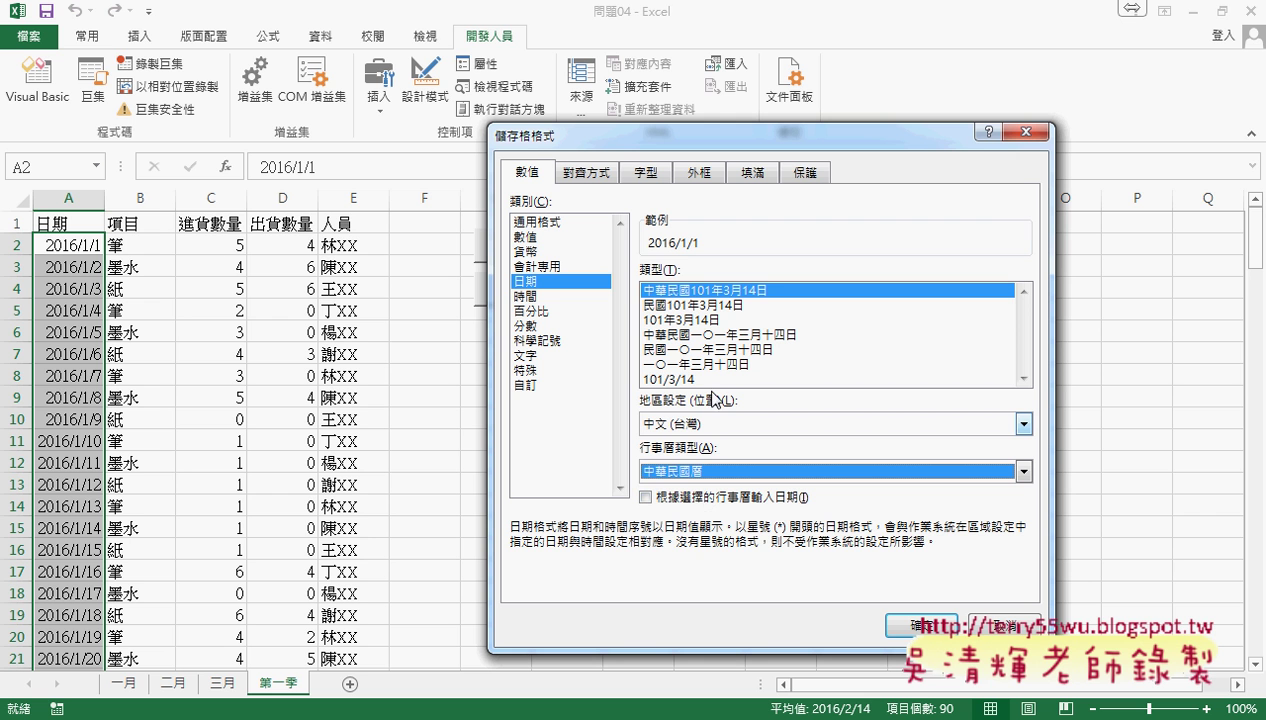
click(666, 319)
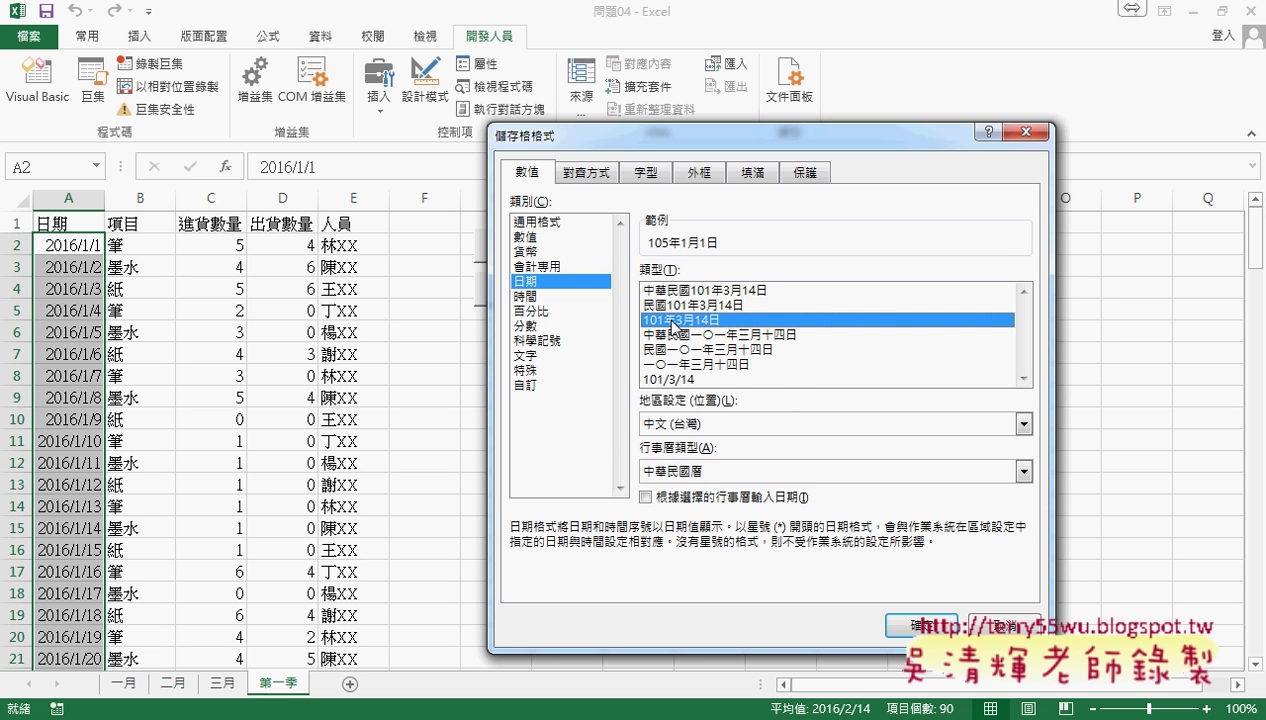
click(541, 385)
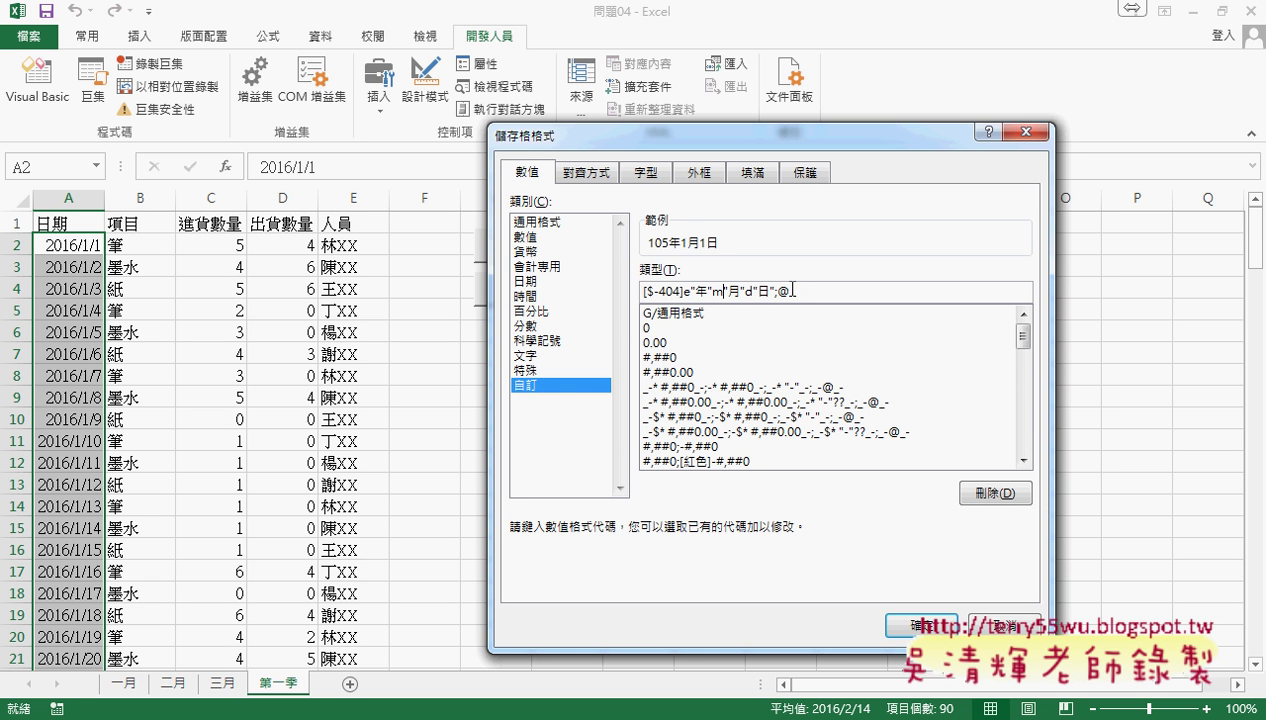
Step: Make the month mm and day dd, and replace 年 with a dot
text(m)
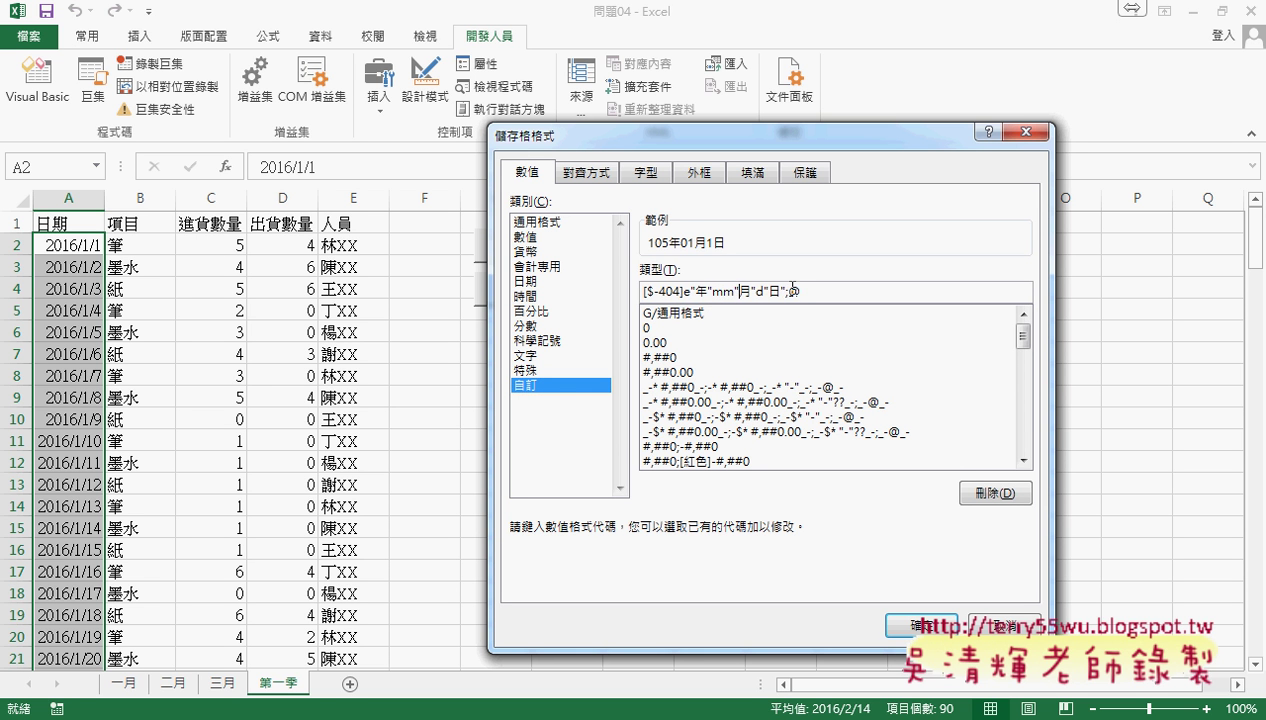
key(Right)
key(Right)
key(Right)
text(d)
key(Left)
key(Left)
key(Left)
key(Left)
key(Left)
key(Left)
key(Left)
key(Delete)
text(.)
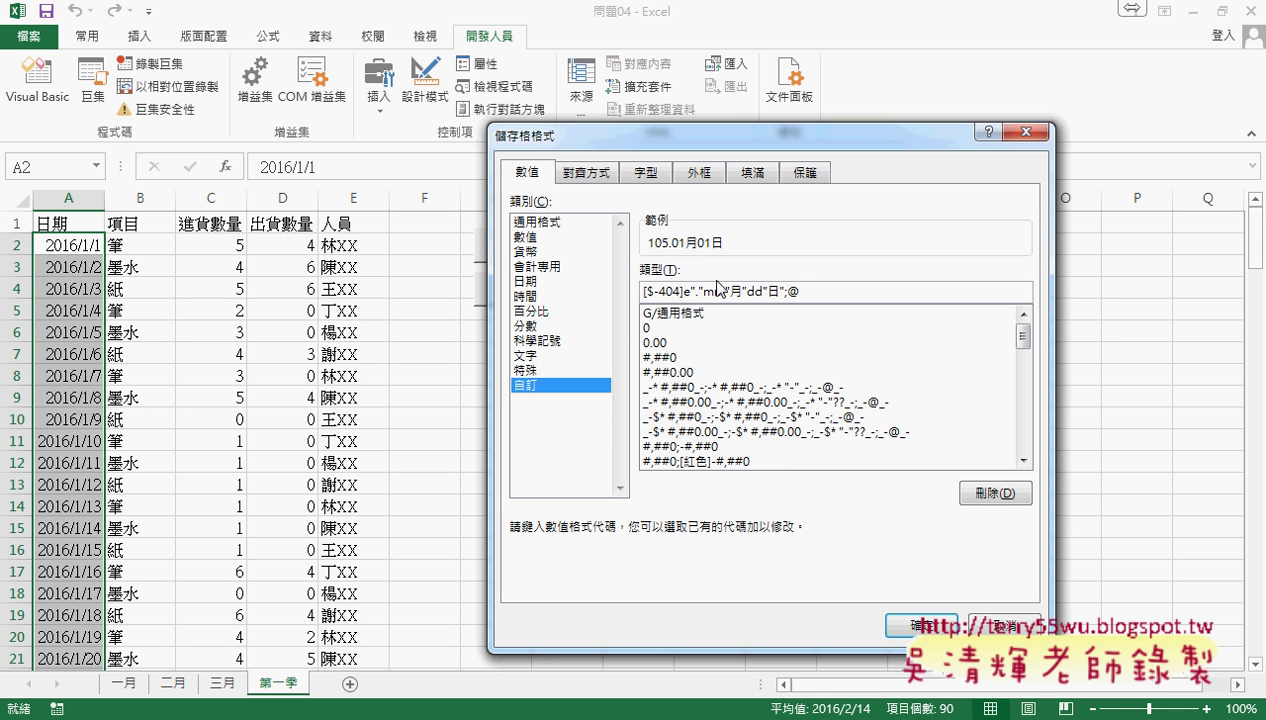
Step: Finish the code as [$-404]e"."mm"."dd(aaa);@, select it, and cancel the dialog
drag(722, 290, 737, 290)
text(.)
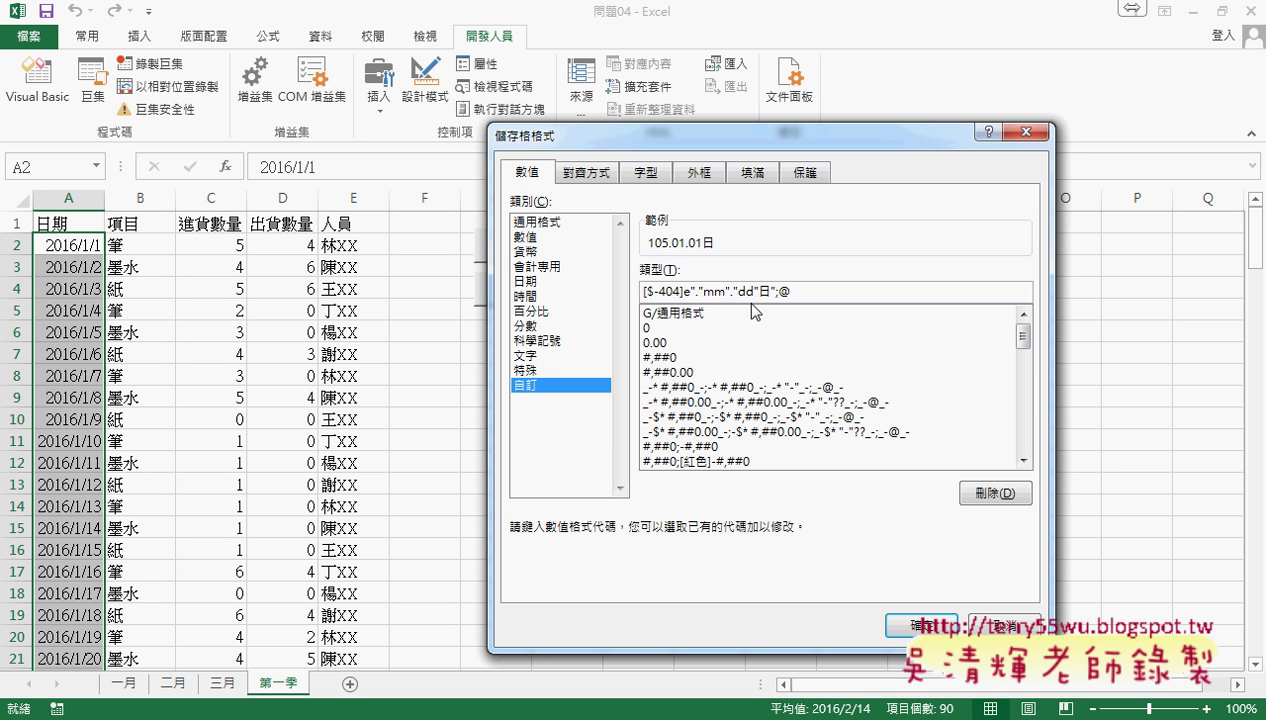
drag(784, 290, 773, 290)
key(BackSpace)
text(())
text(aa)
text(a)
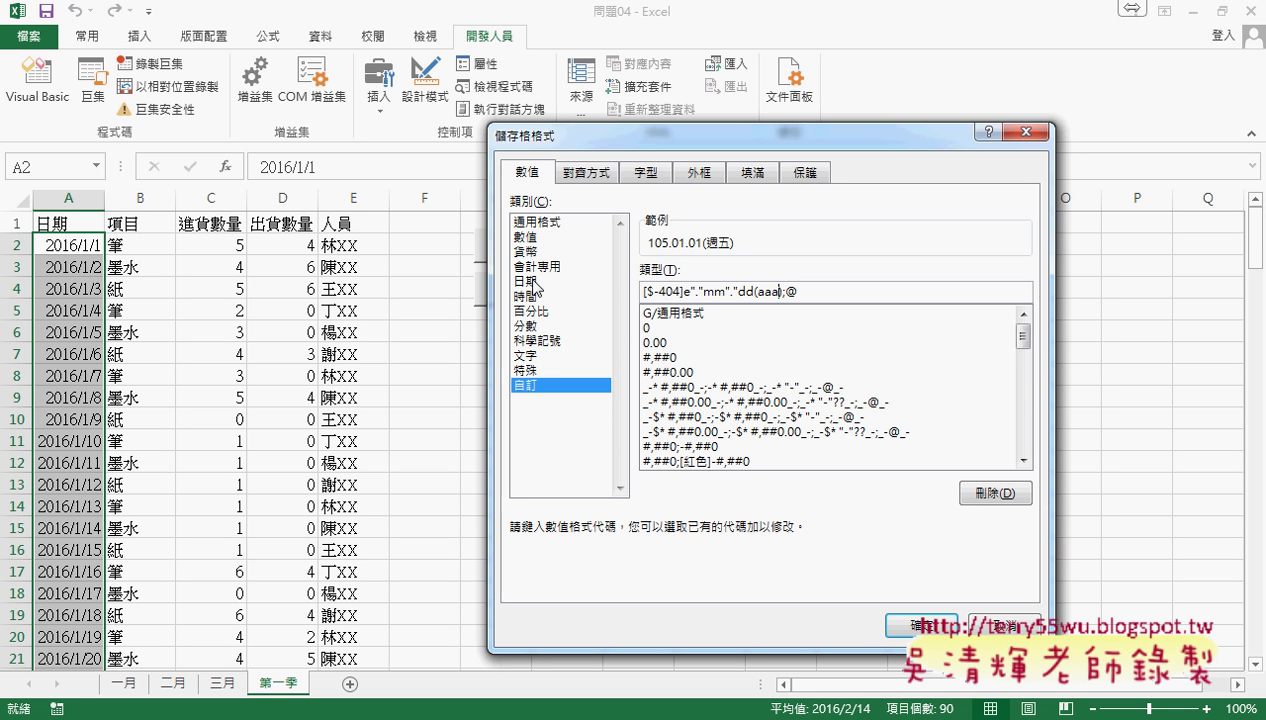
drag(791, 300, 604, 291)
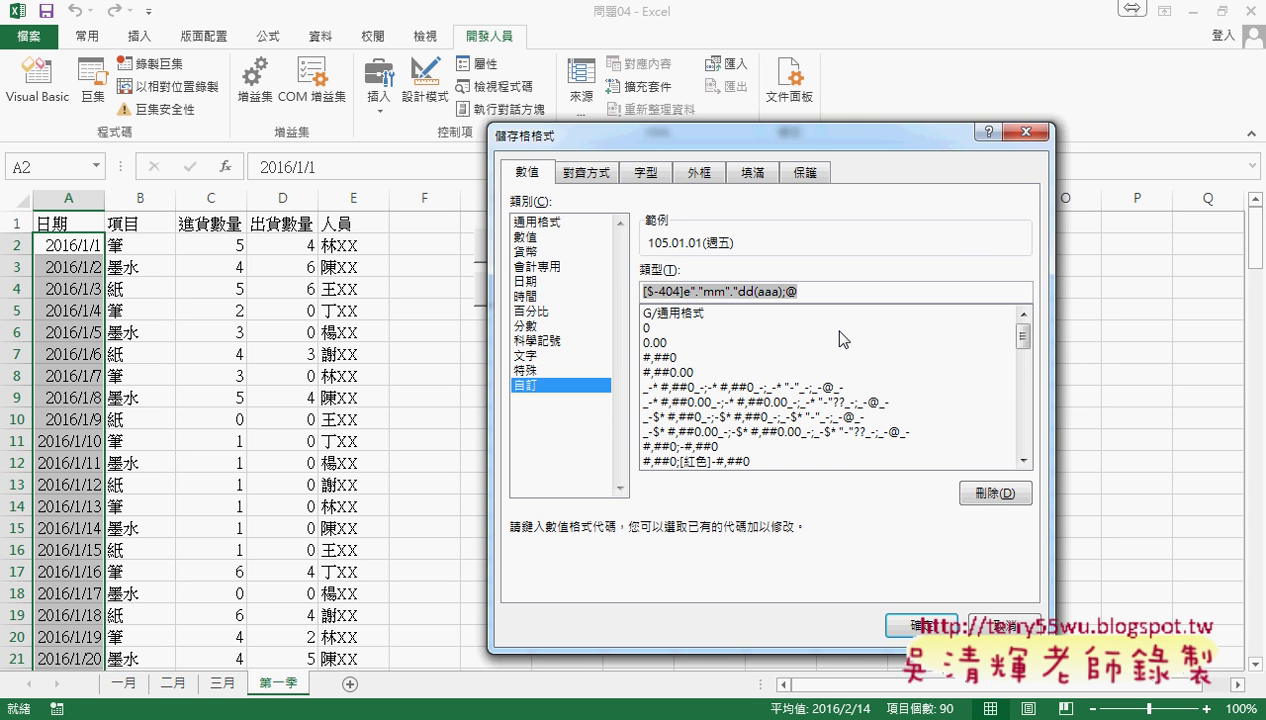
click(1002, 624)
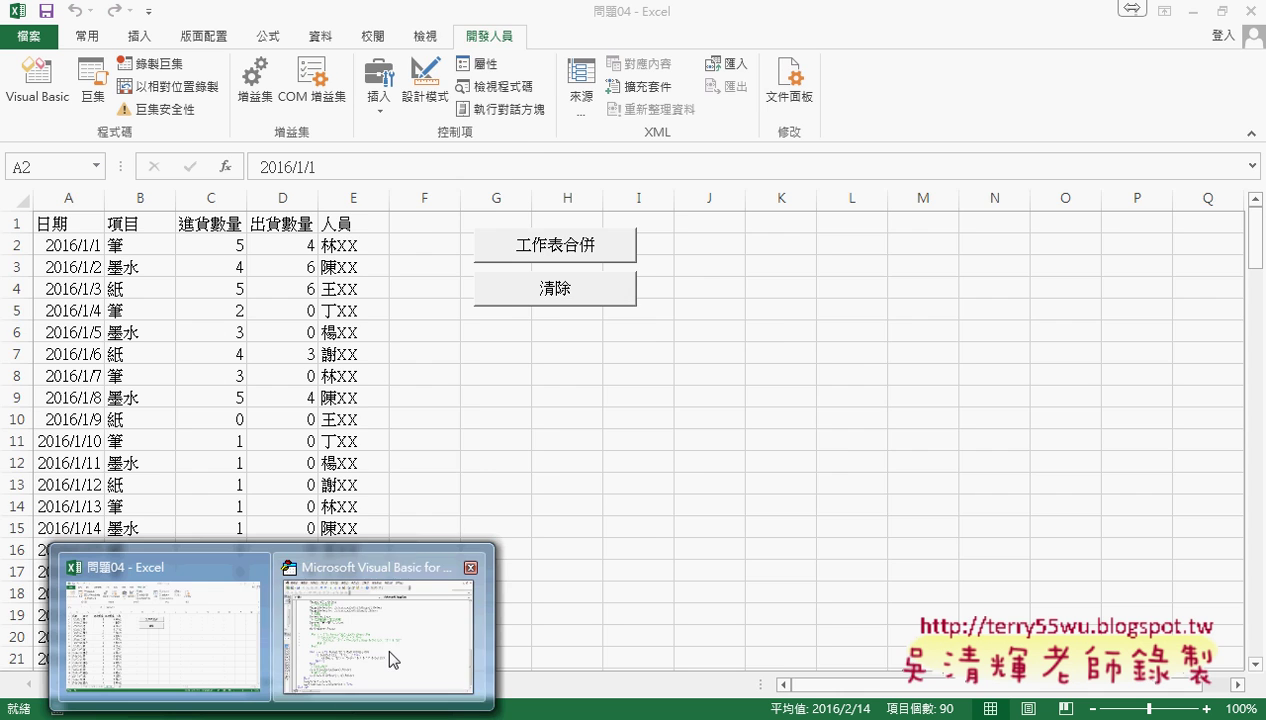
Step: Add a new line below the Cells(j, "A") date assignment and begin a Cells statement
click(385, 644)
click(997, 472)
key(Return)
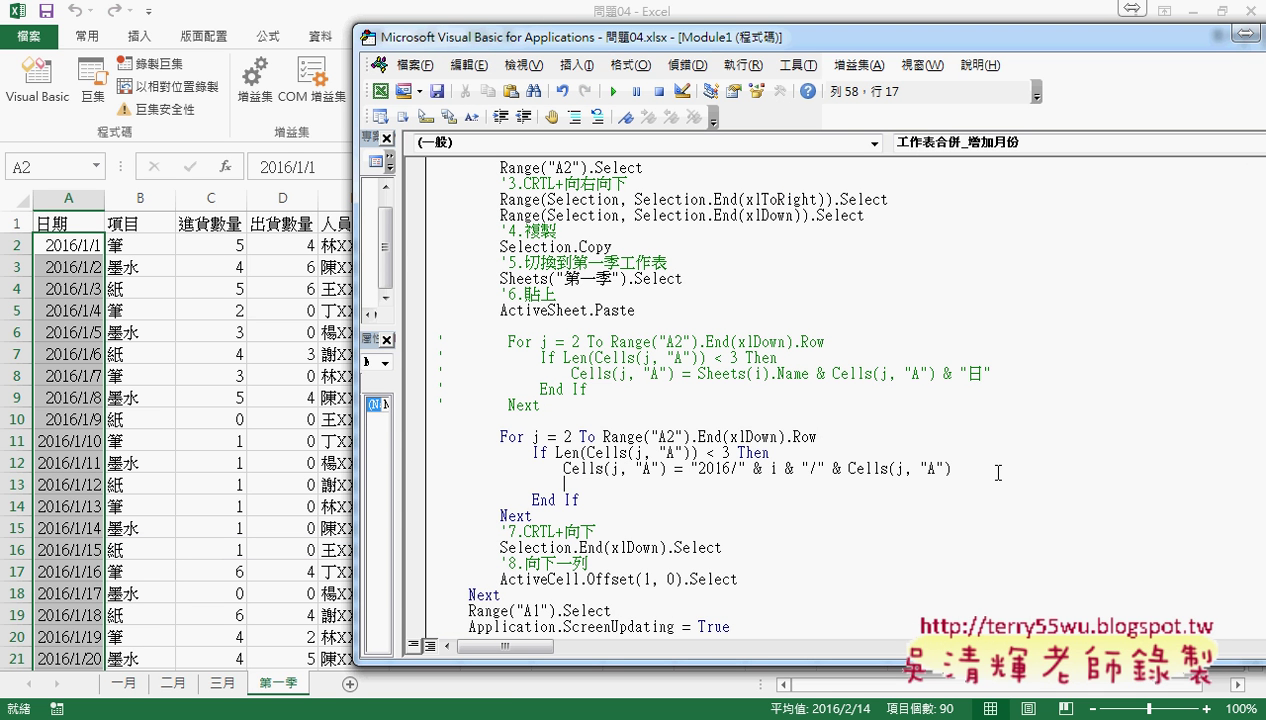
text(ce)
text(lls)
text(.)
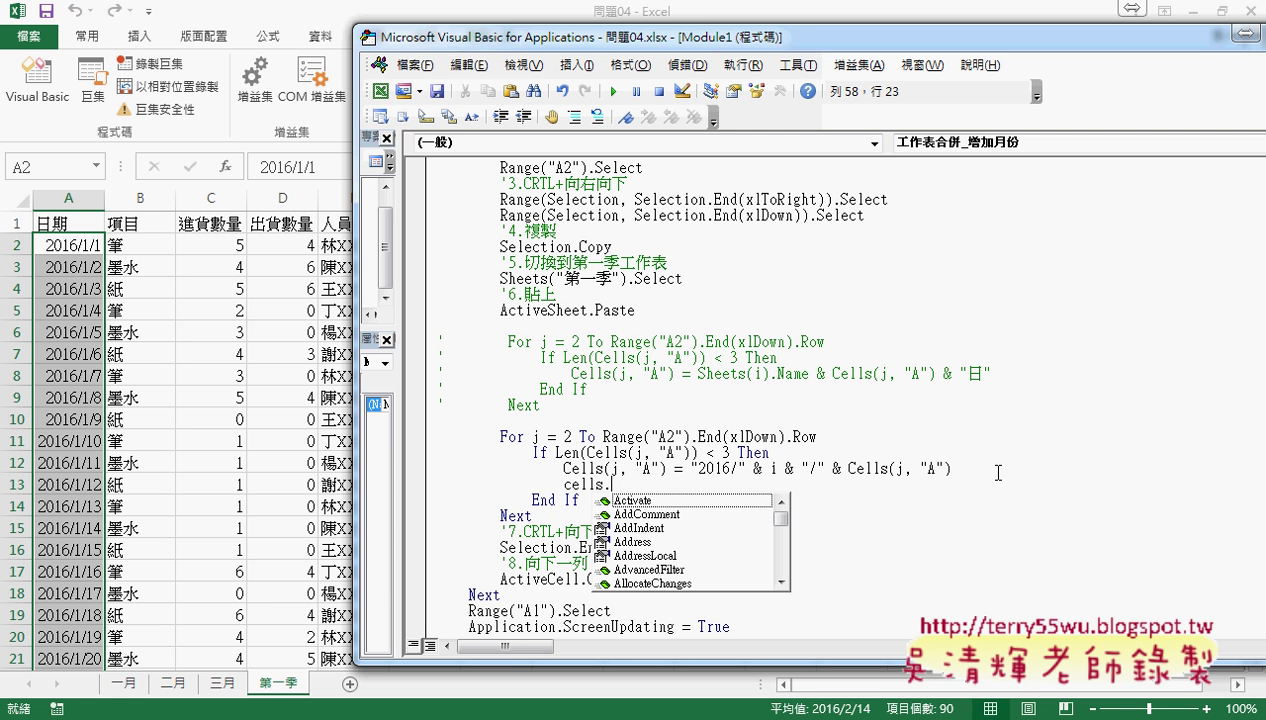
text(n)
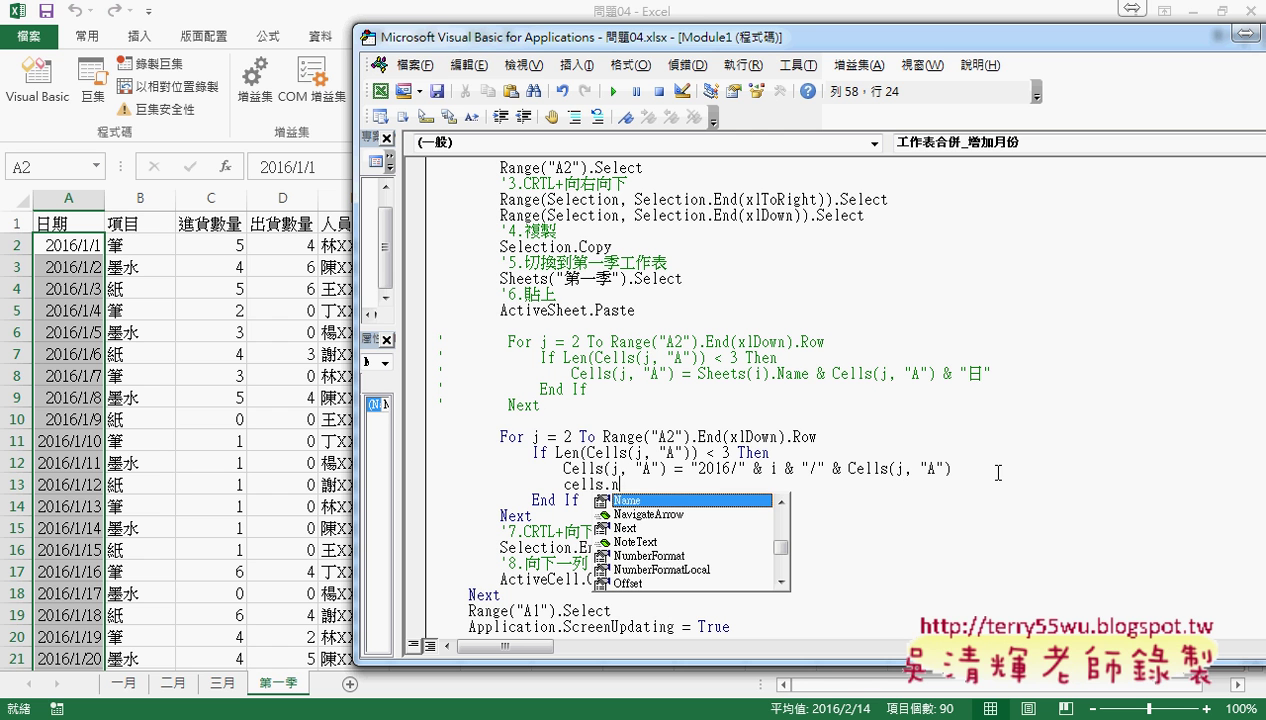
key(Down)
key(Down)
key(Down)
key(Down)
key(Down)
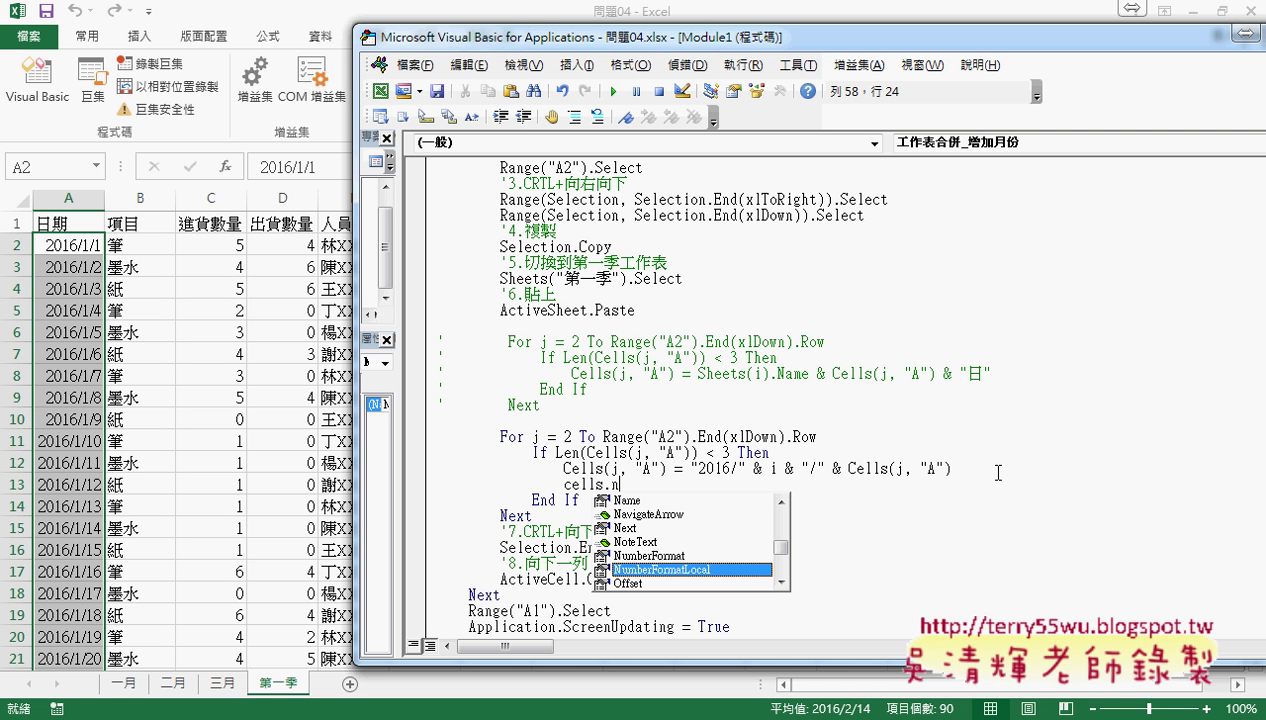
key(BackSpace)
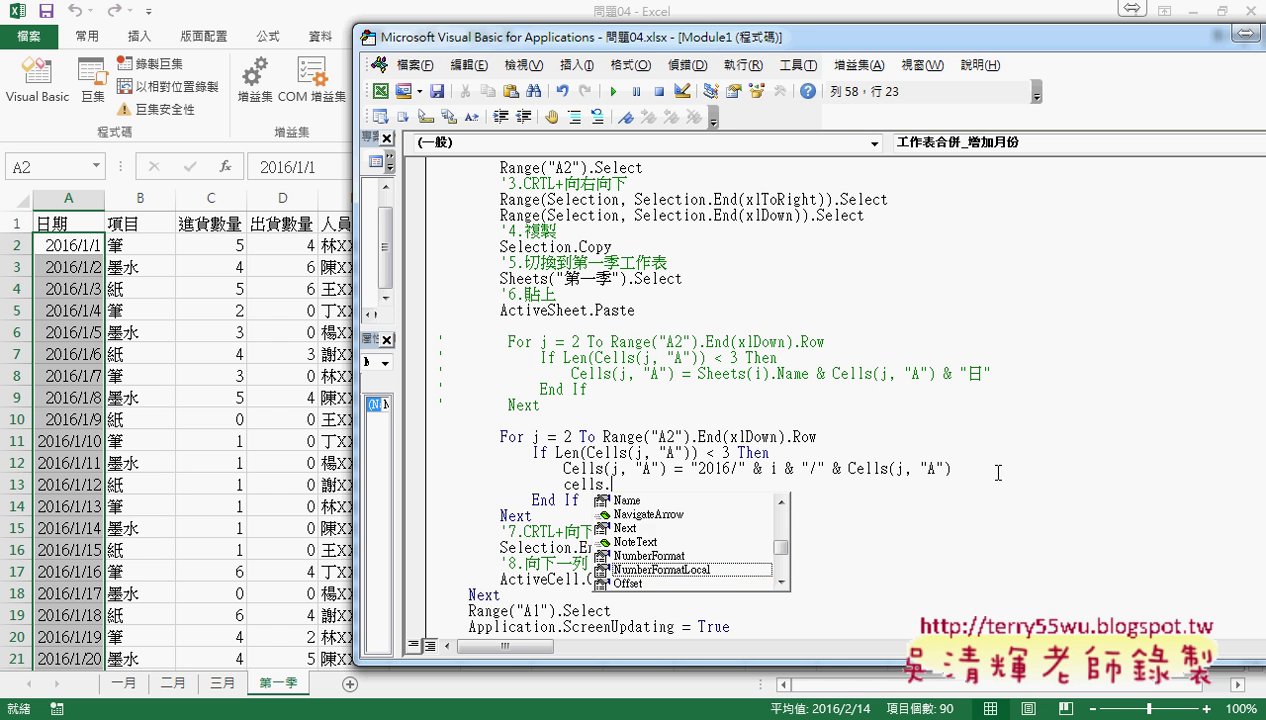
key(BackSpace)
key(ctrl+j)
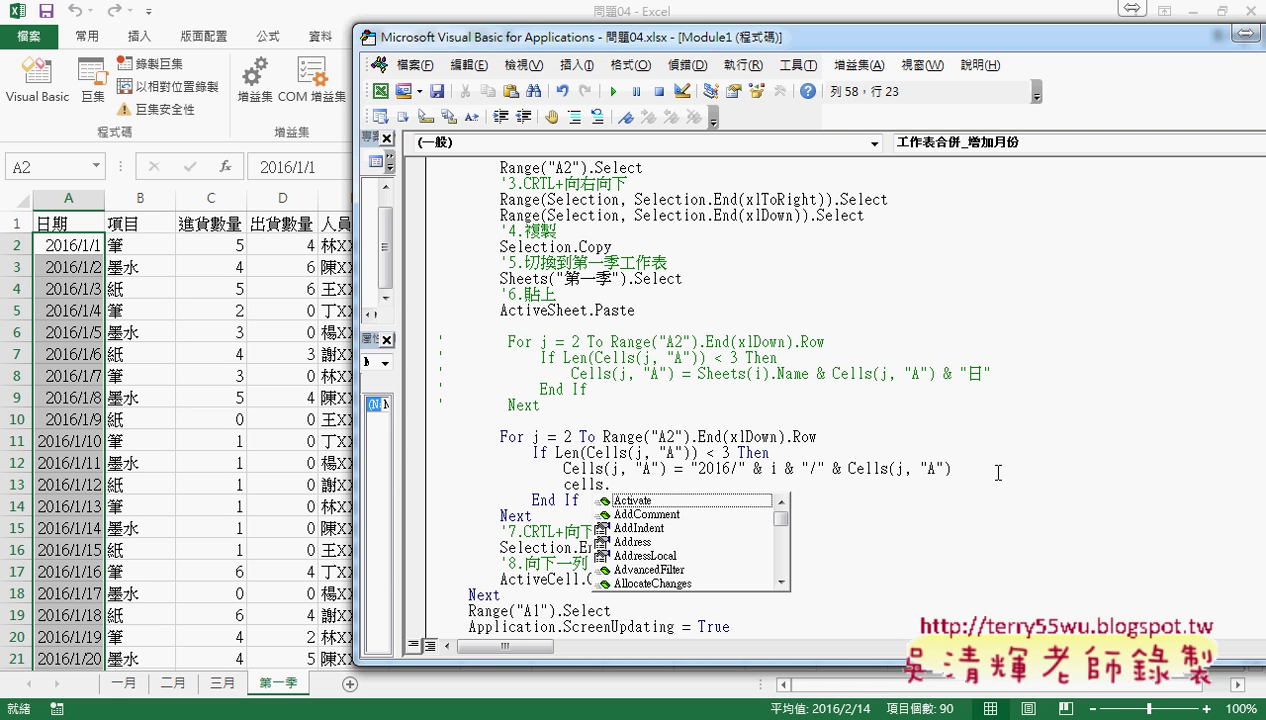
key(Escape)
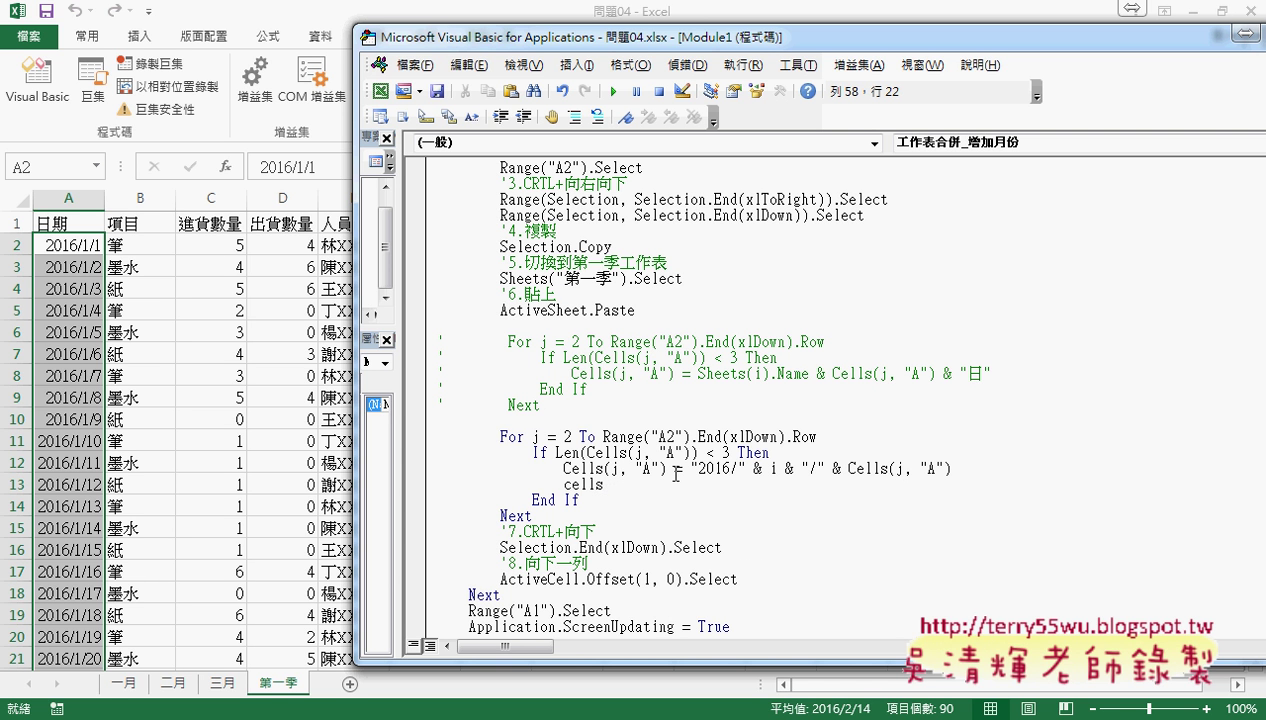
Step: Complete it as Cells.NumberFormatLocal = "" with the ROC format code pasted inside the quotes
mouse_move(667, 468)
mouse_down()
mouse_move(604, 470)
mouse_move(604, 485)
mouse_up()
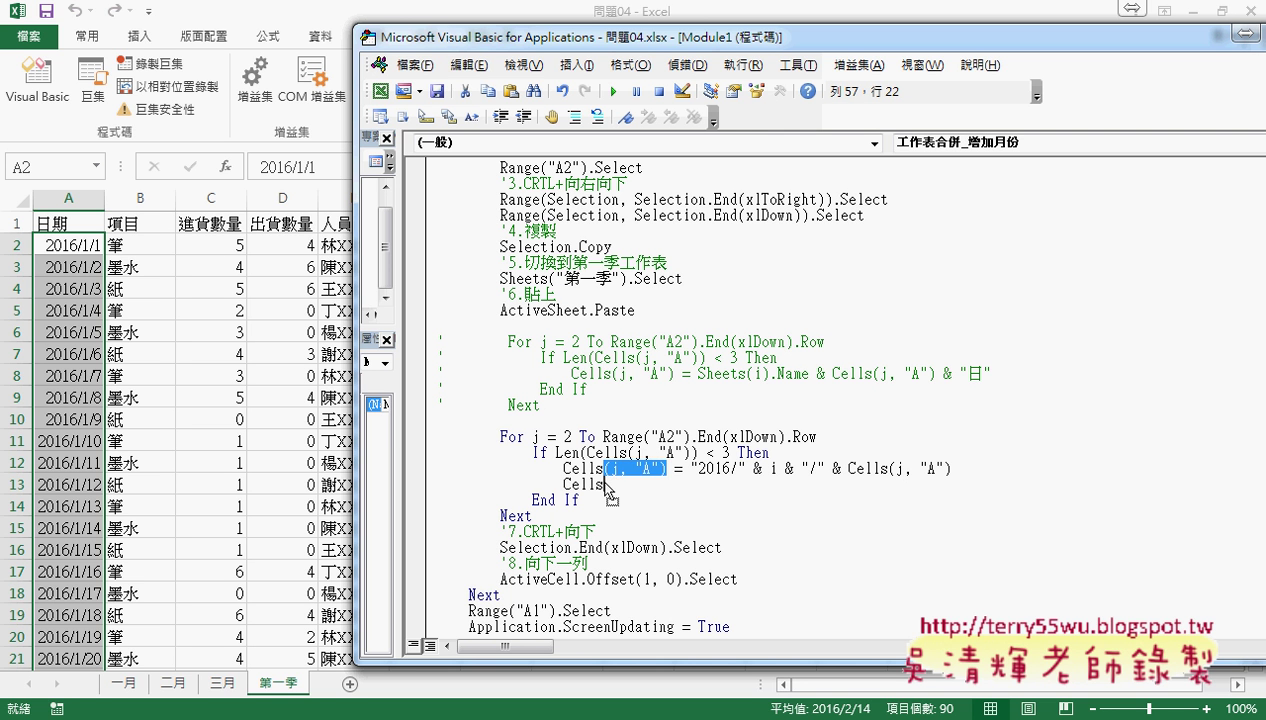
text((j, "A").)
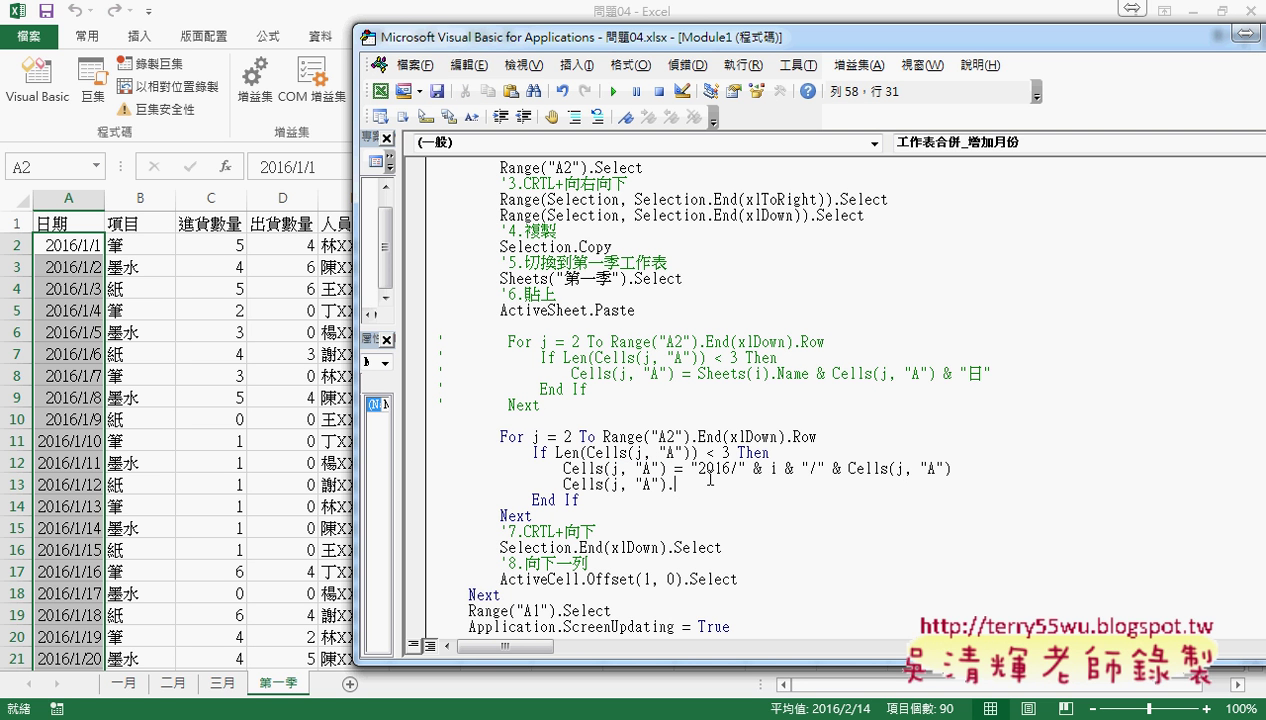
key(BackSpace)
key(BackSpace)
key(BackSpace)
key(BackSpace)
key(BackSpace)
key(BackSpace)
key(BackSpace)
key(BackSpace)
key(BackSpace)
text(.)
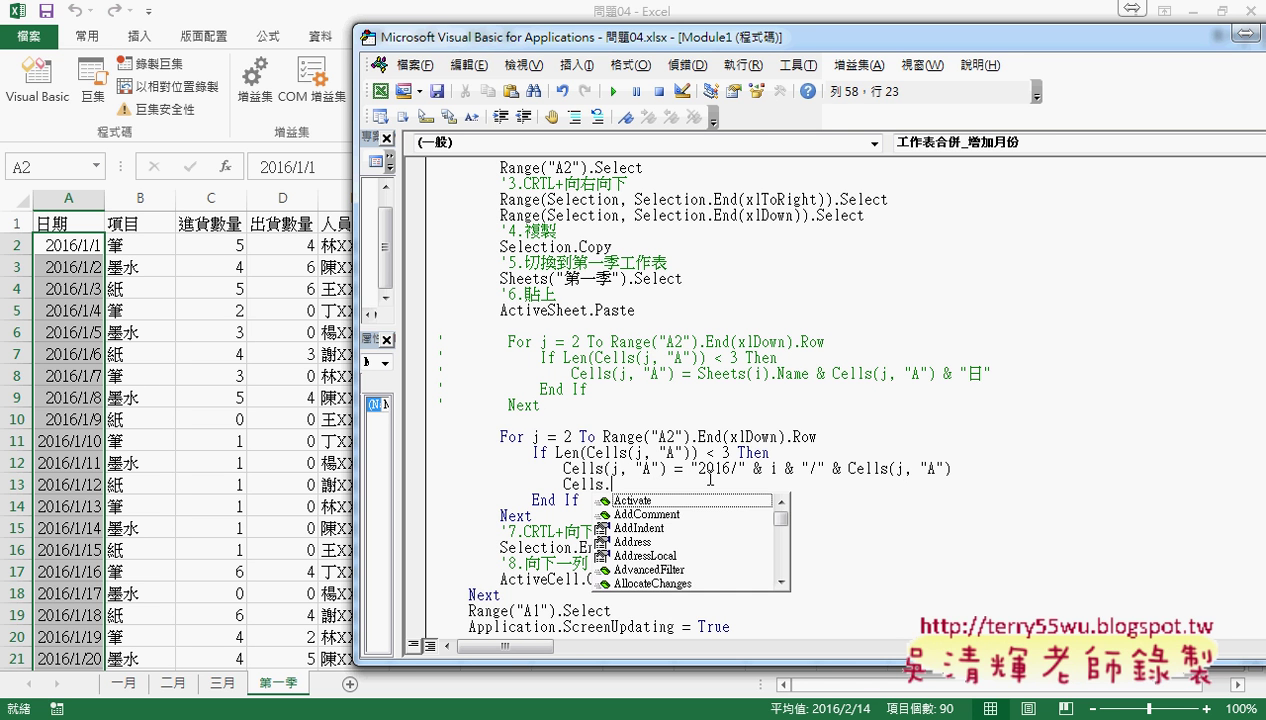
text(n)
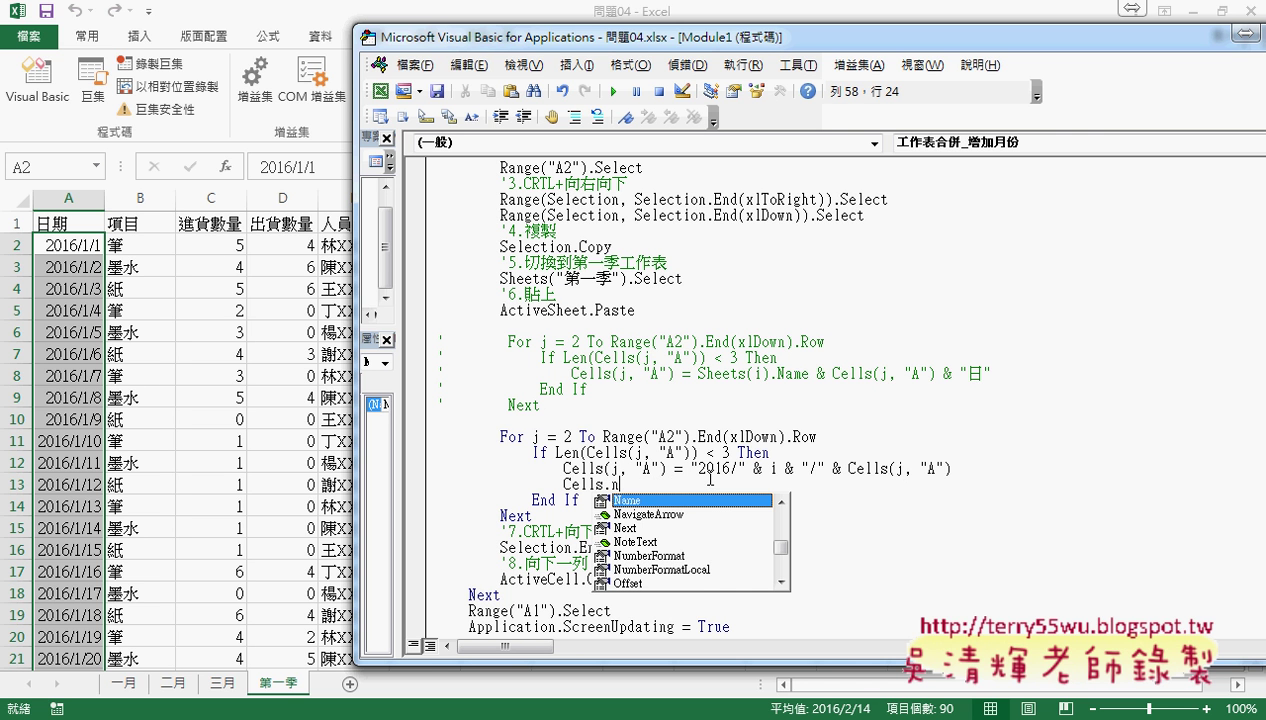
key(Down)
key(Down)
key(Down)
key(Down)
key(Tab)
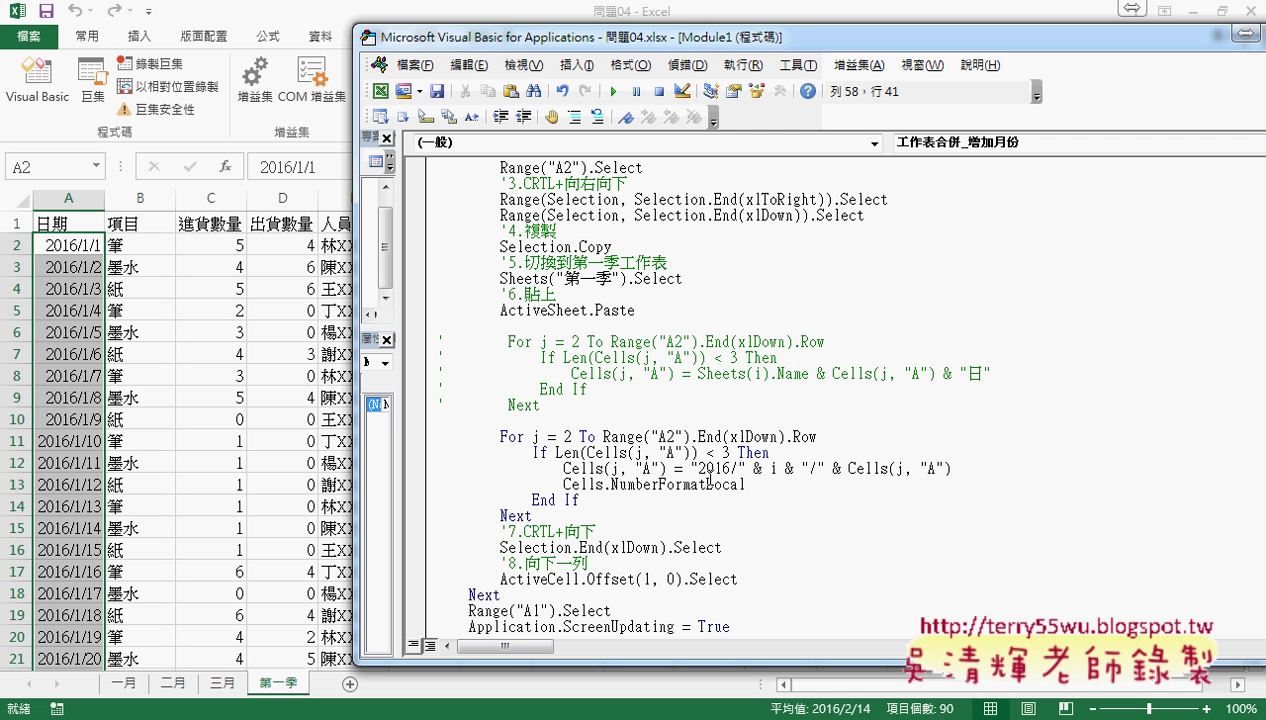
text(="")
key(Left)
text([$-404]e"."mm"."dd(aaa);@)
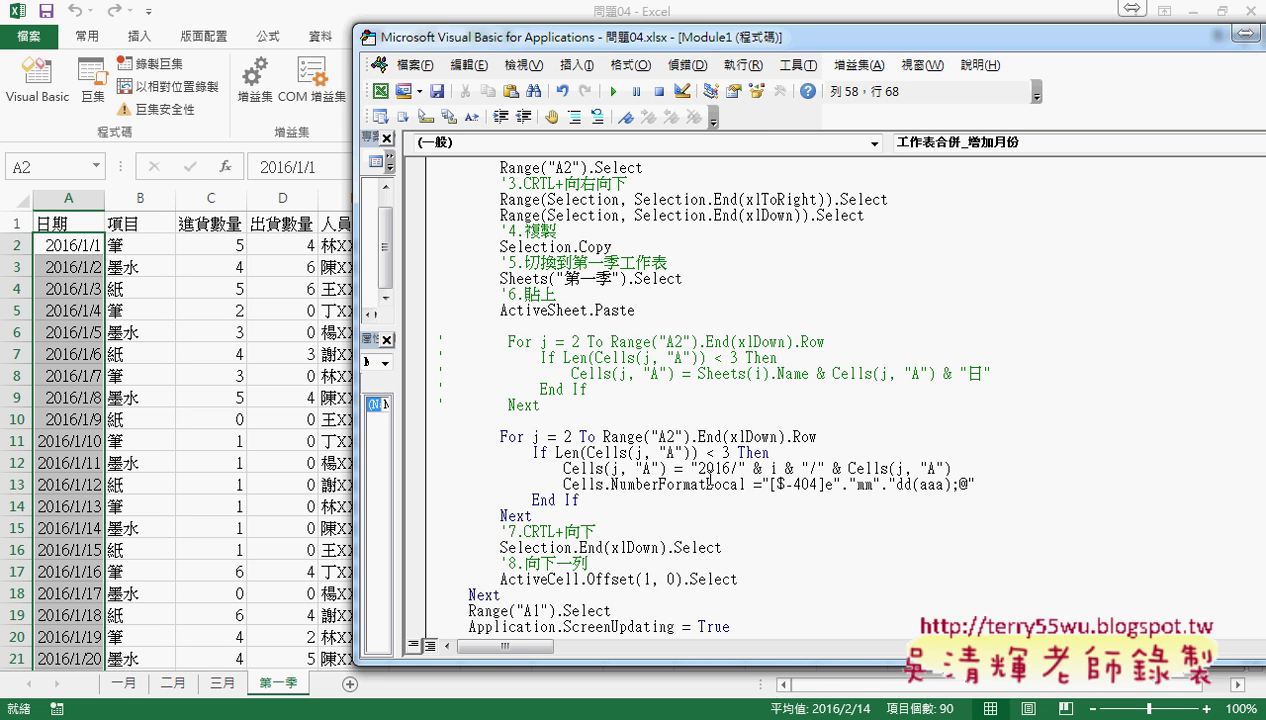
Step: After a compile error, change Cells to Cells(j, "A") on the NumberFormatLocal line
click(614, 468)
click(624, 441)
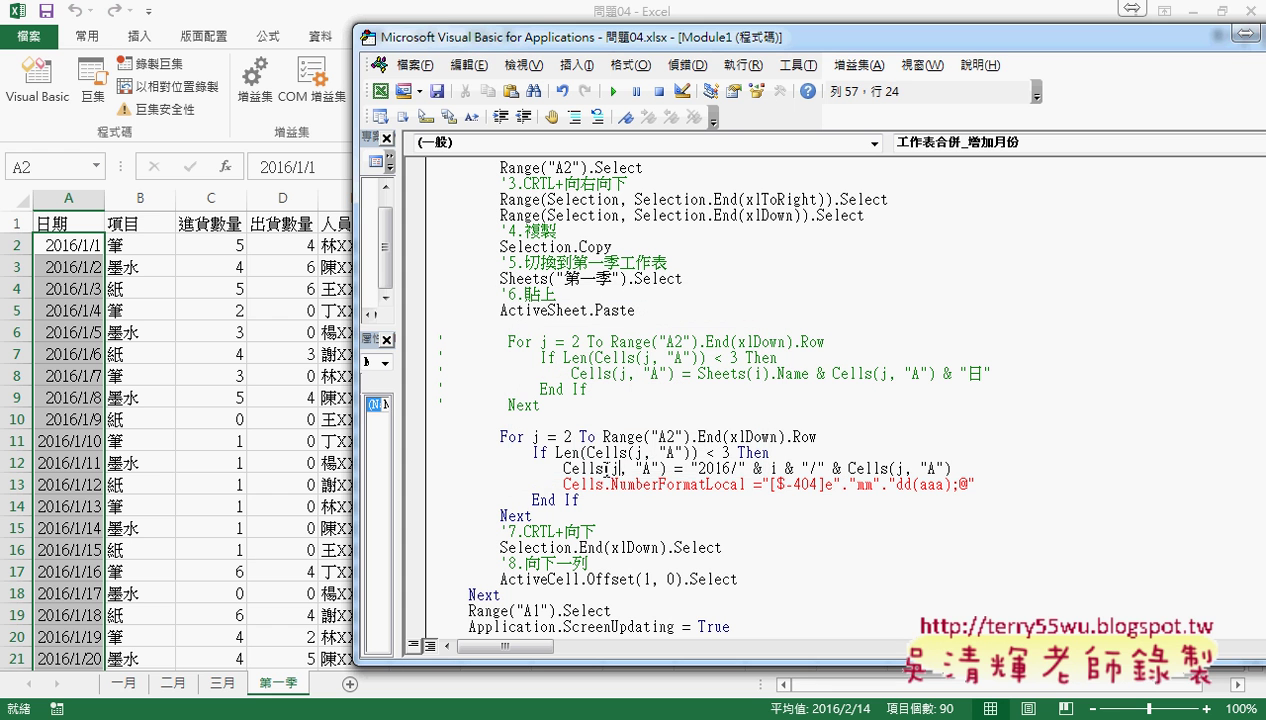
drag(604, 468, 666, 468)
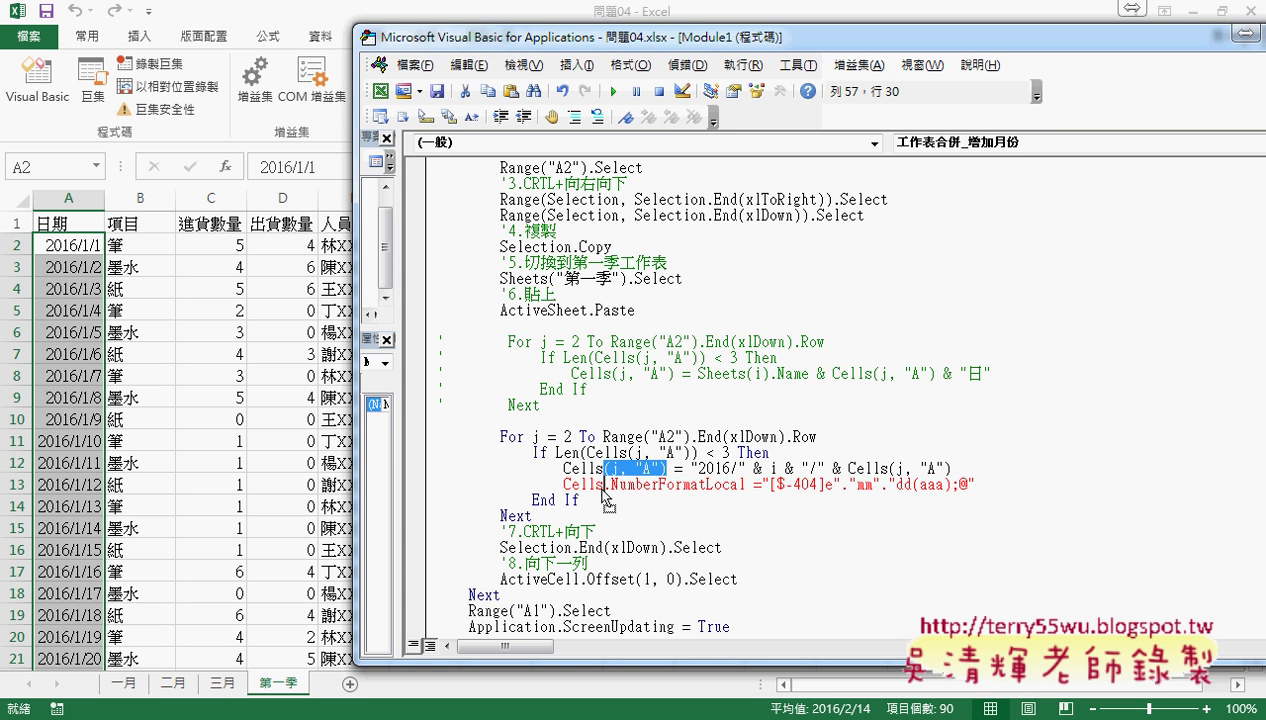
key(ctrl+c)
click(603, 484)
key(ctrl+v)
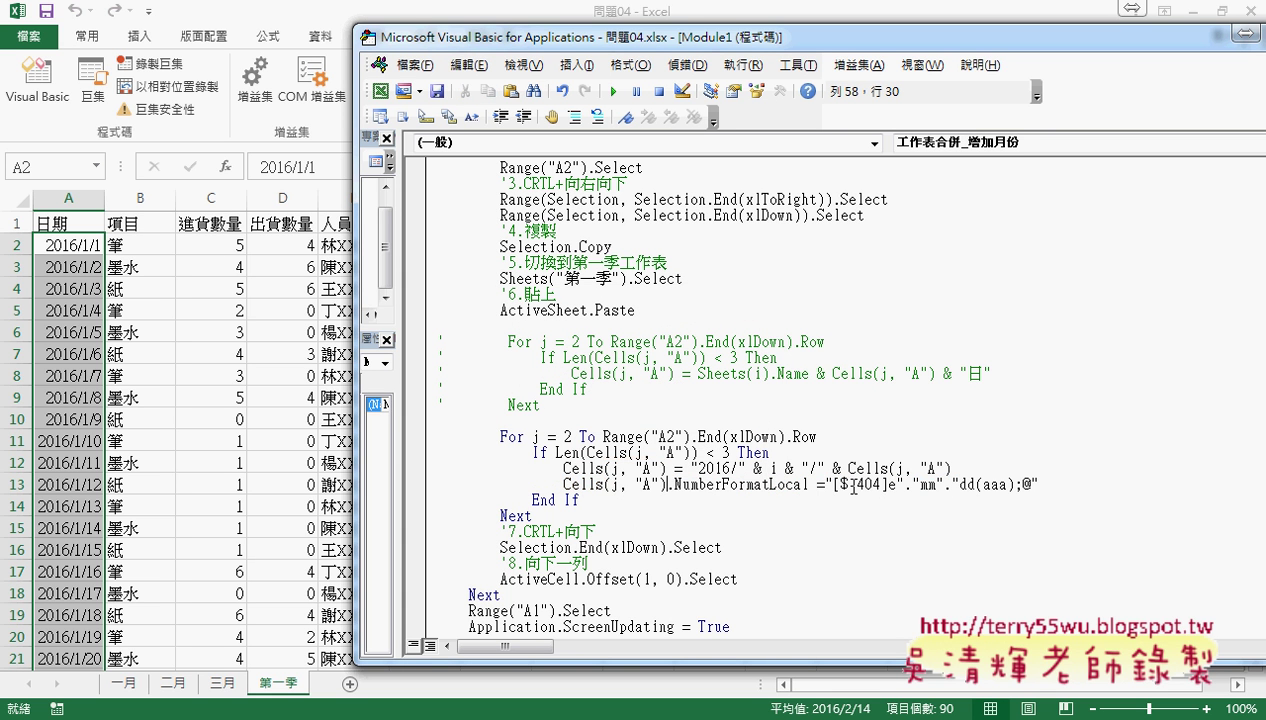
Step: Double the quotation marks inside the "[$-404]e.mm.dd(aaa);@" format string so the line compiles
drag(835, 484, 1034, 481)
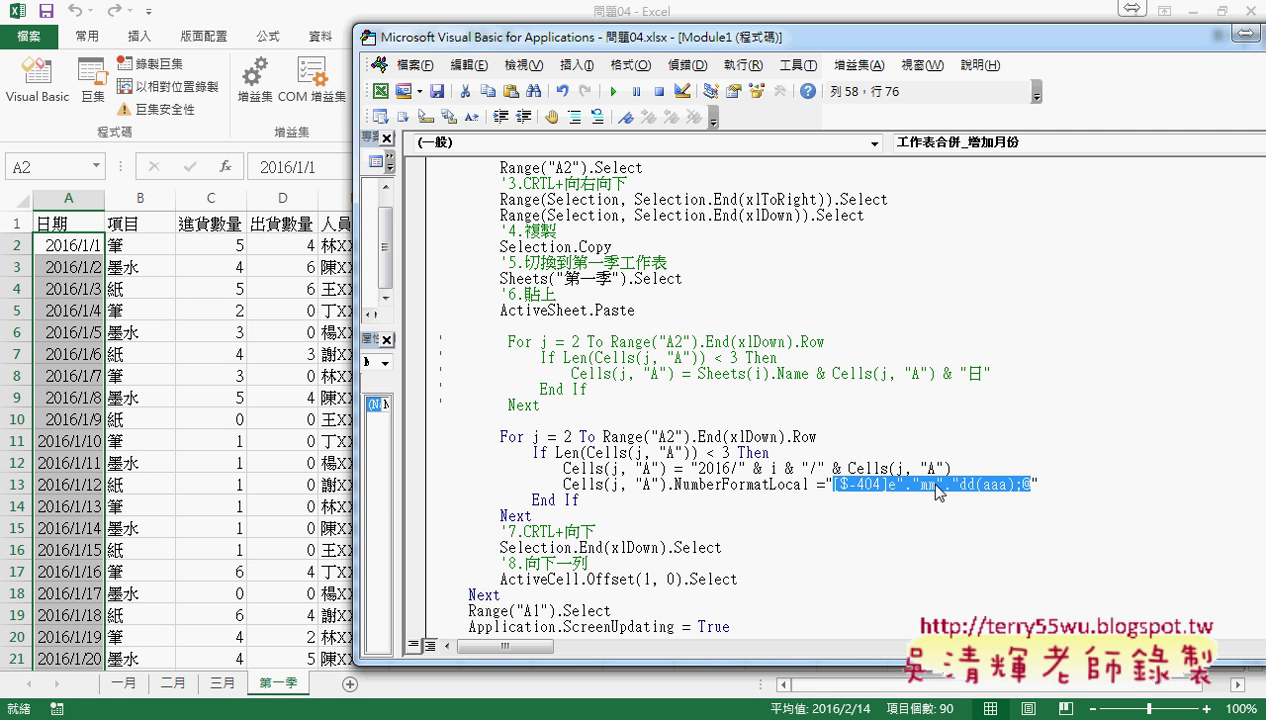
key(Left)
key(Right)
key(Right)
key(Right)
key(Right)
key(Right)
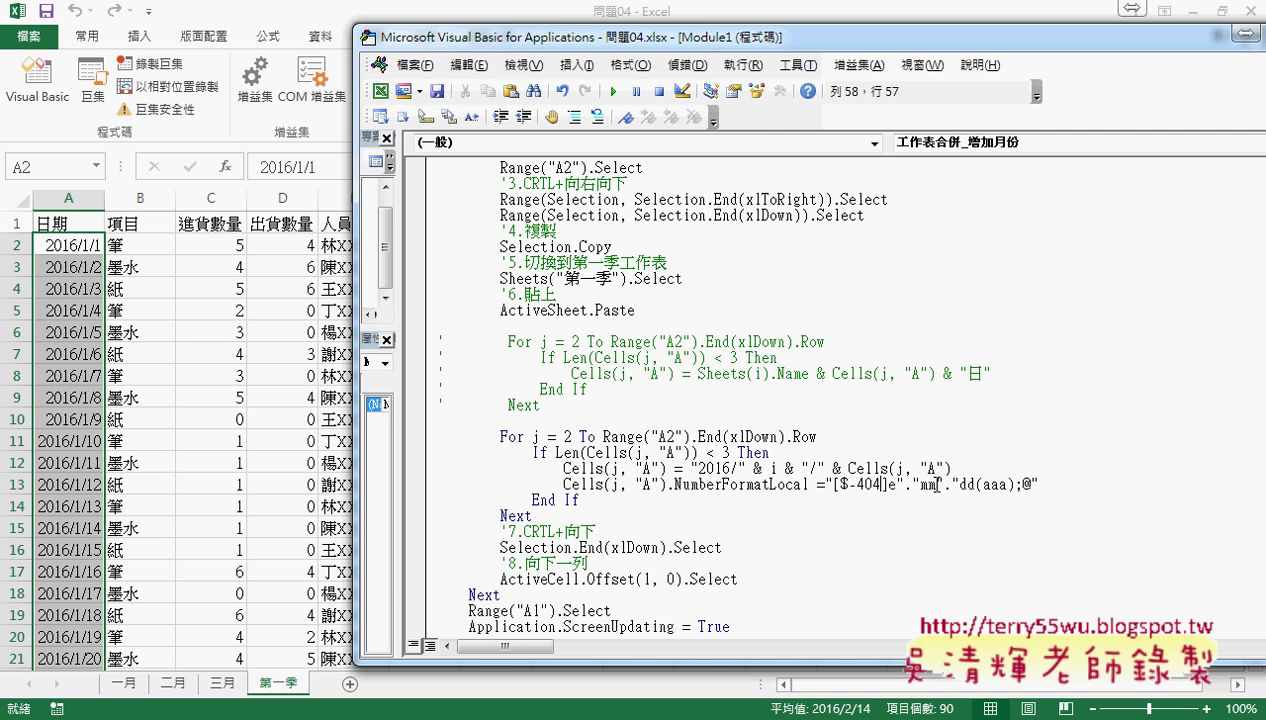
key(Right)
key(Right)
text(")
key(Right)
key(Right)
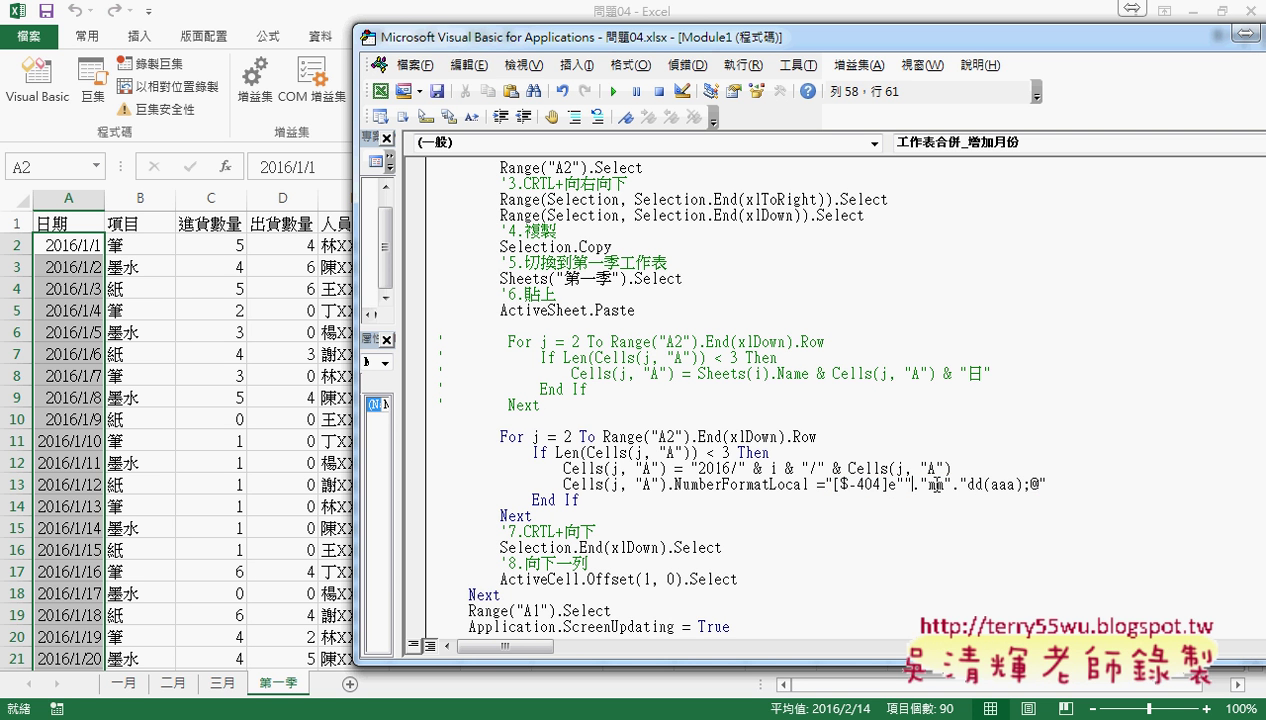
text(")
key(Right)
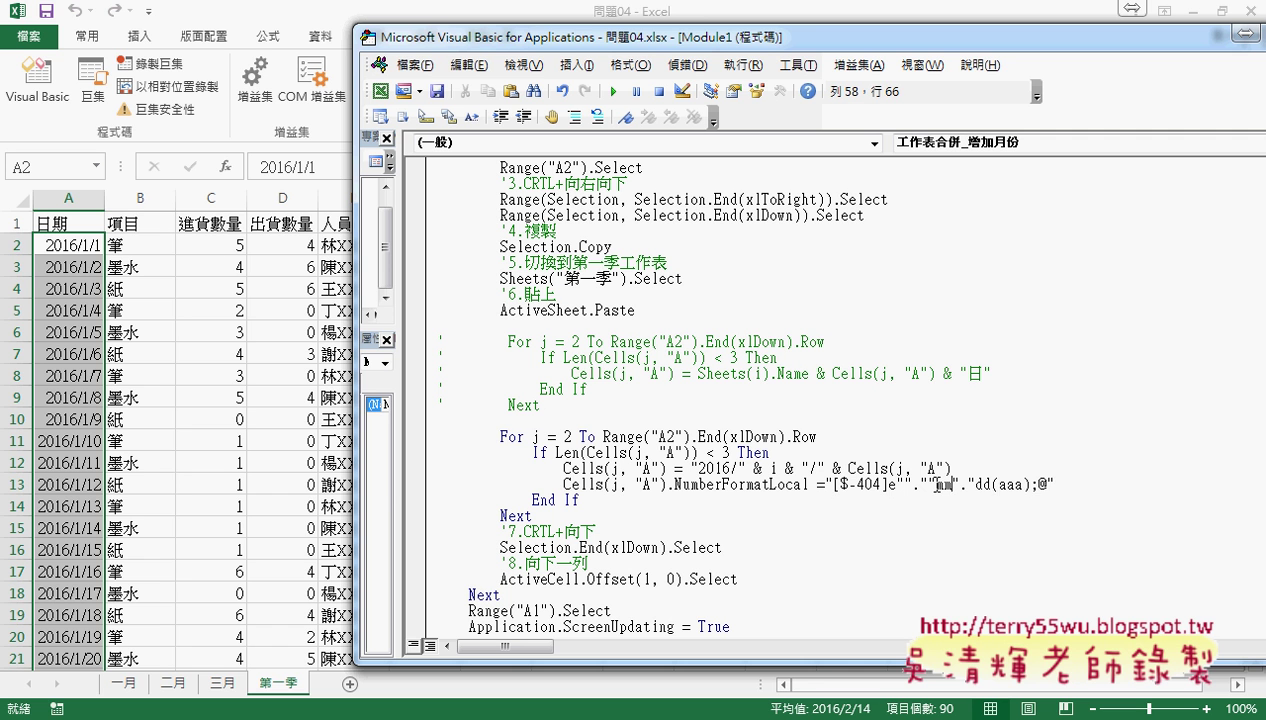
key(Right)
text(")
key(Right)
key(Right)
text(")
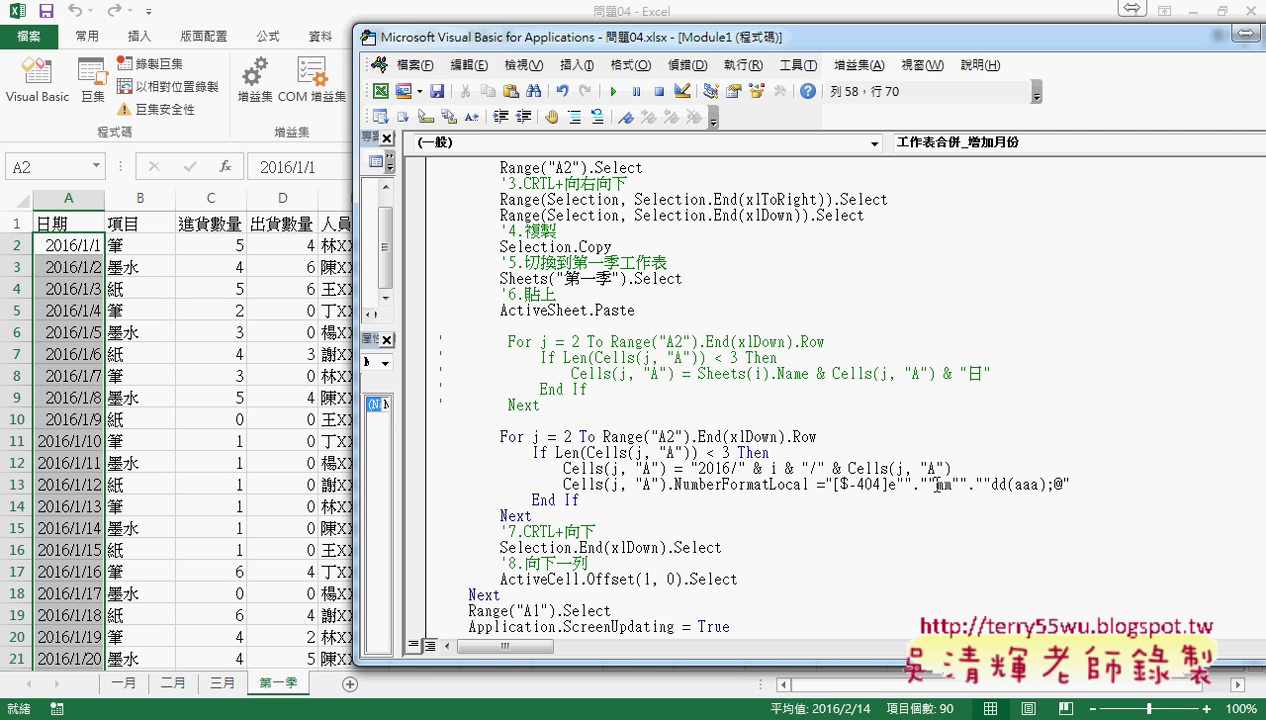
click(918, 575)
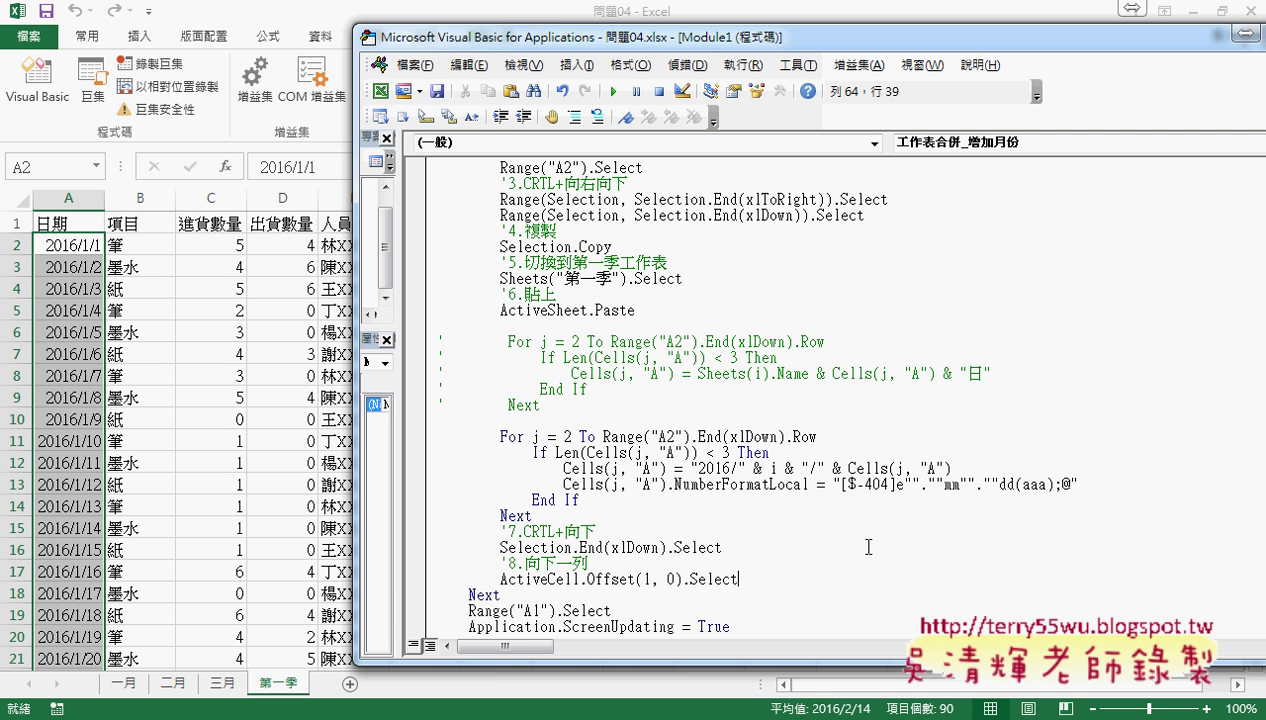
click(726, 437)
Step: Run the macro, check the ROC-style dates in column A, then clear 第一季 with 清除
click(614, 92)
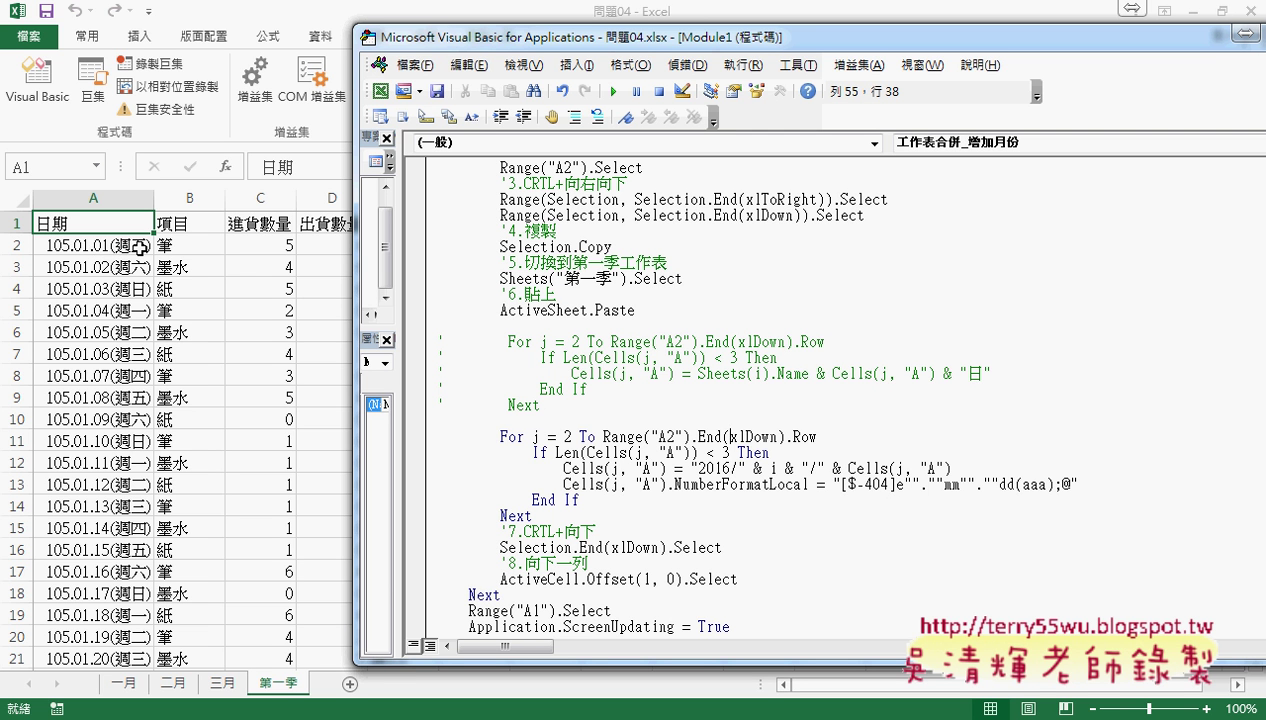
drag(839, 484, 1071, 487)
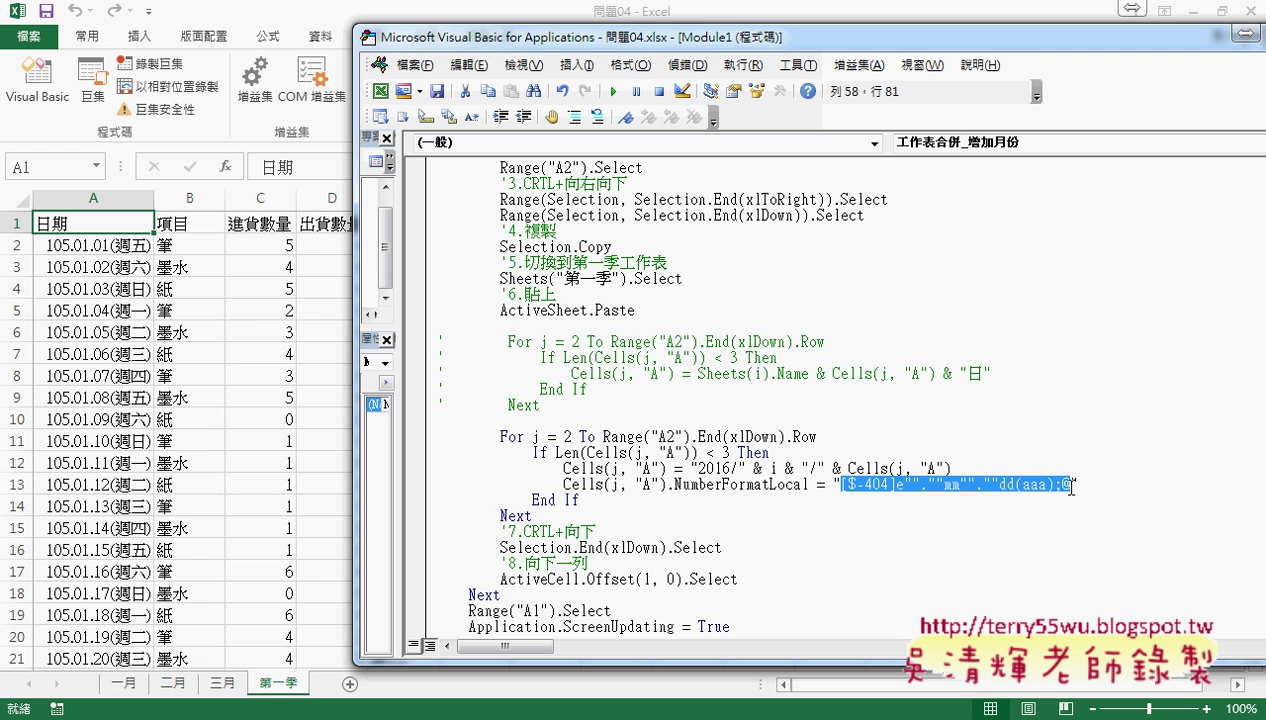
click(110, 487)
scroll(110, 487, down, 2)
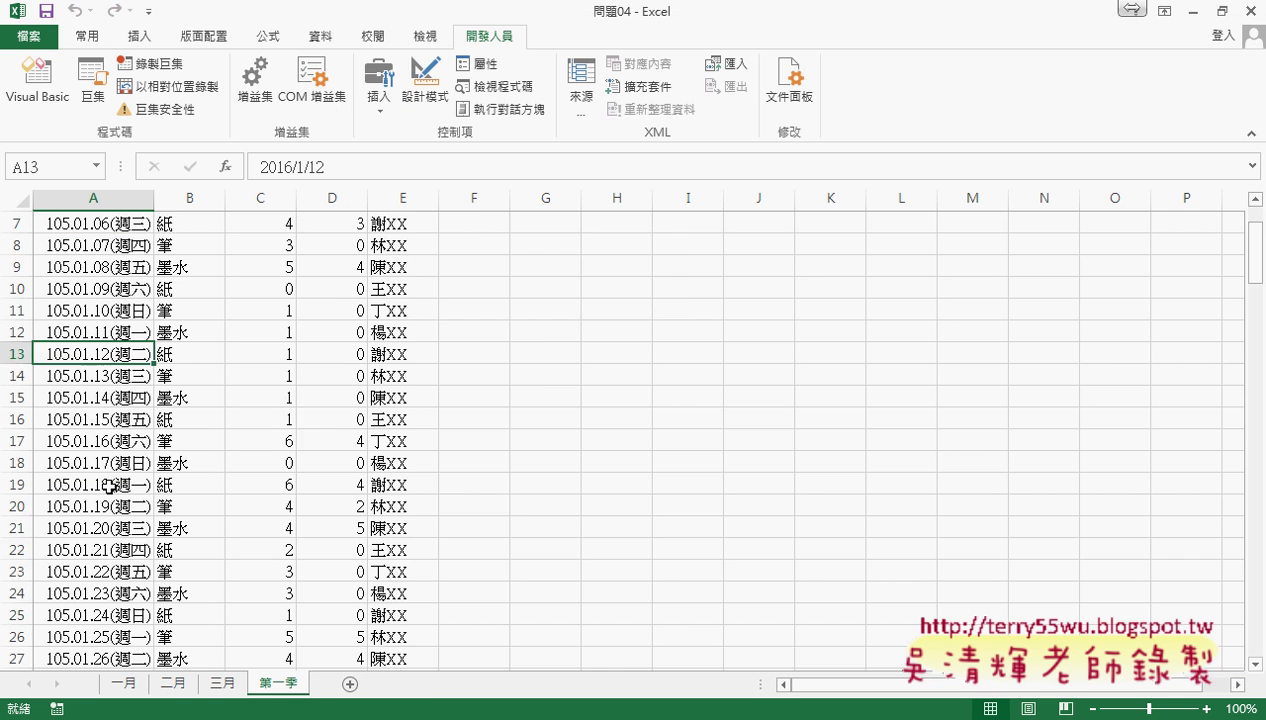
scroll(110, 487, down, 2)
scroll(110, 487, down, 2)
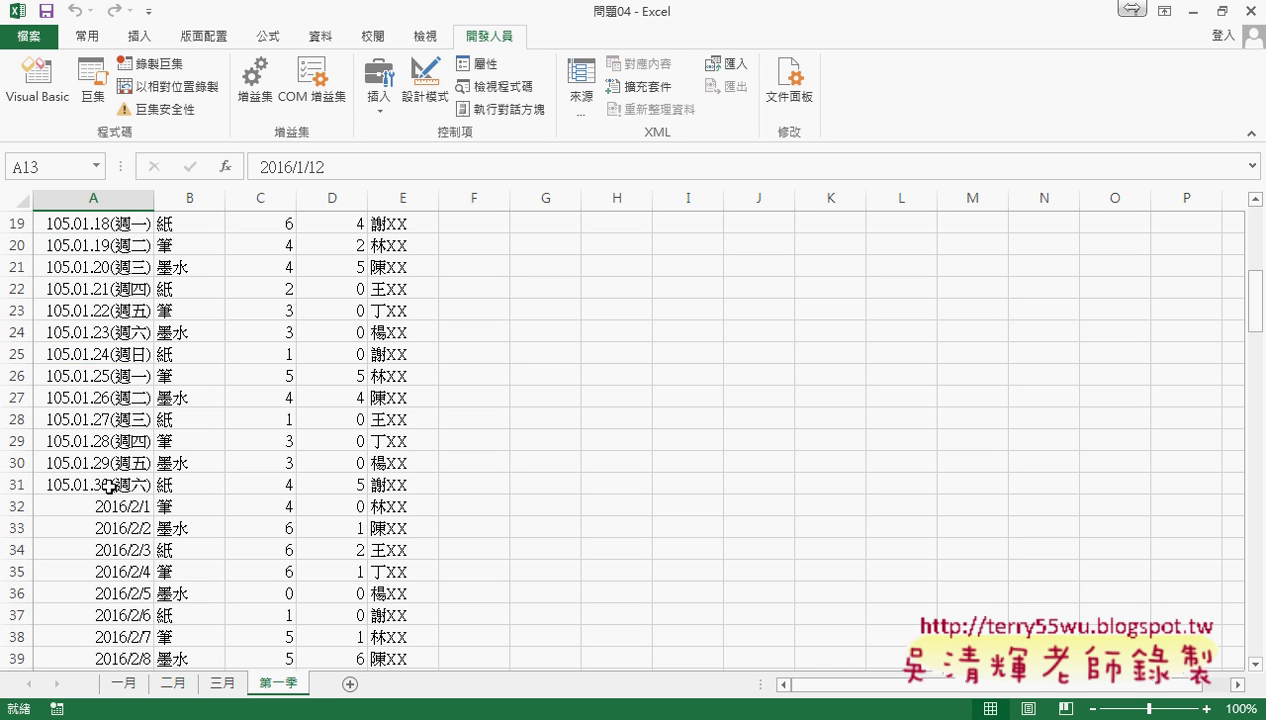
scroll(565, 376, up, 4)
scroll(574, 370, up, 2)
click(614, 303)
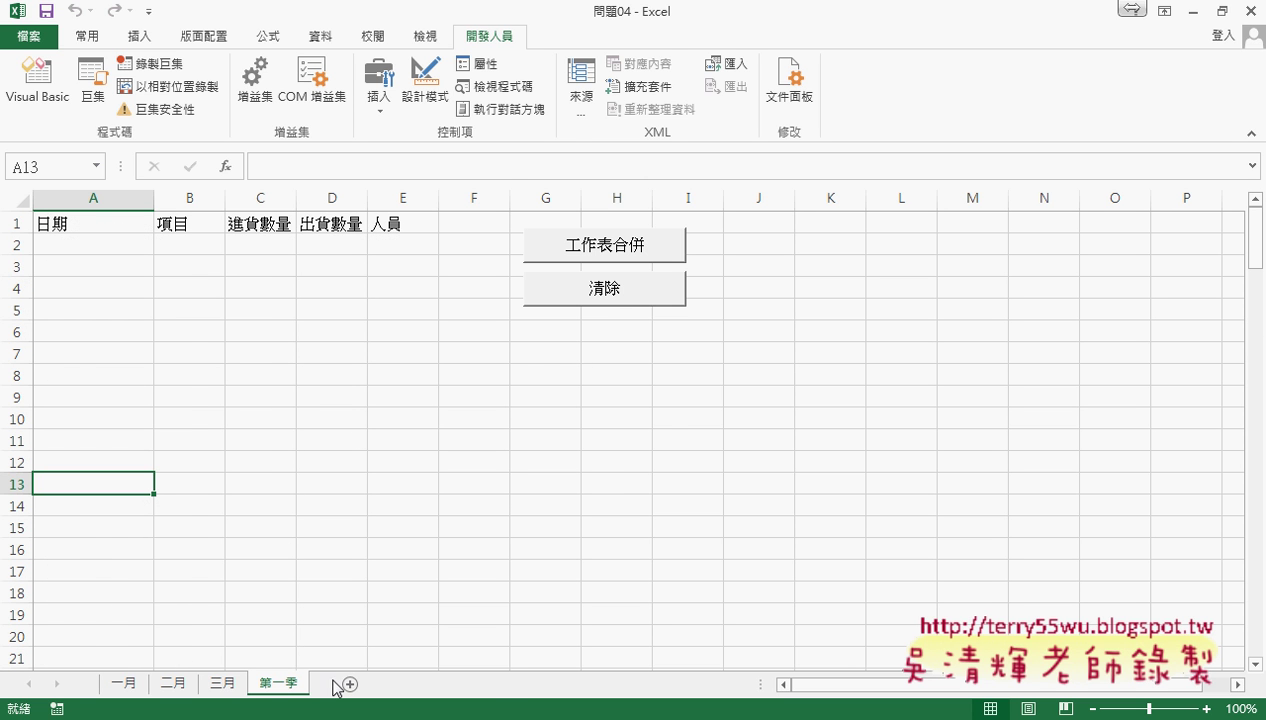
Step: Run the macro again from the VBA editor
mouse_move(336, 685)
click(401, 660)
click(717, 472)
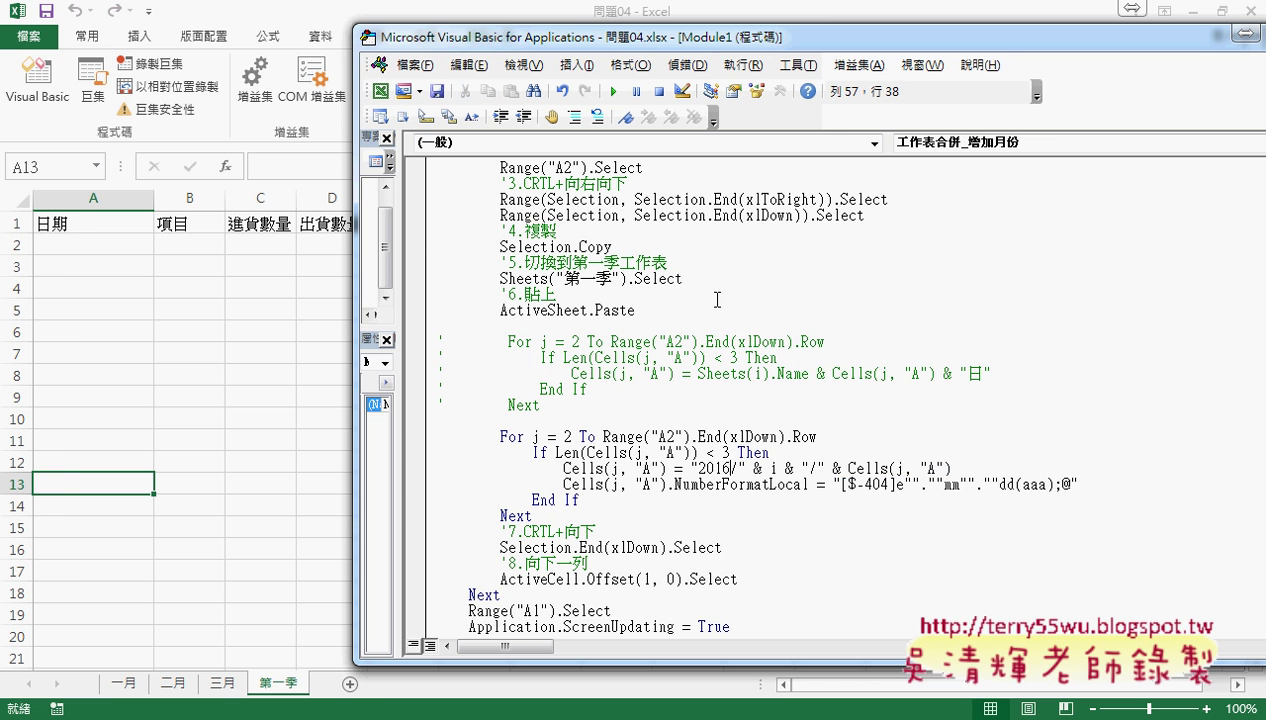
click(613, 91)
Step: Scroll the refilled dates, select row 61 with unconverted 2016/2/30, then switch to Google Docs
click(90, 503)
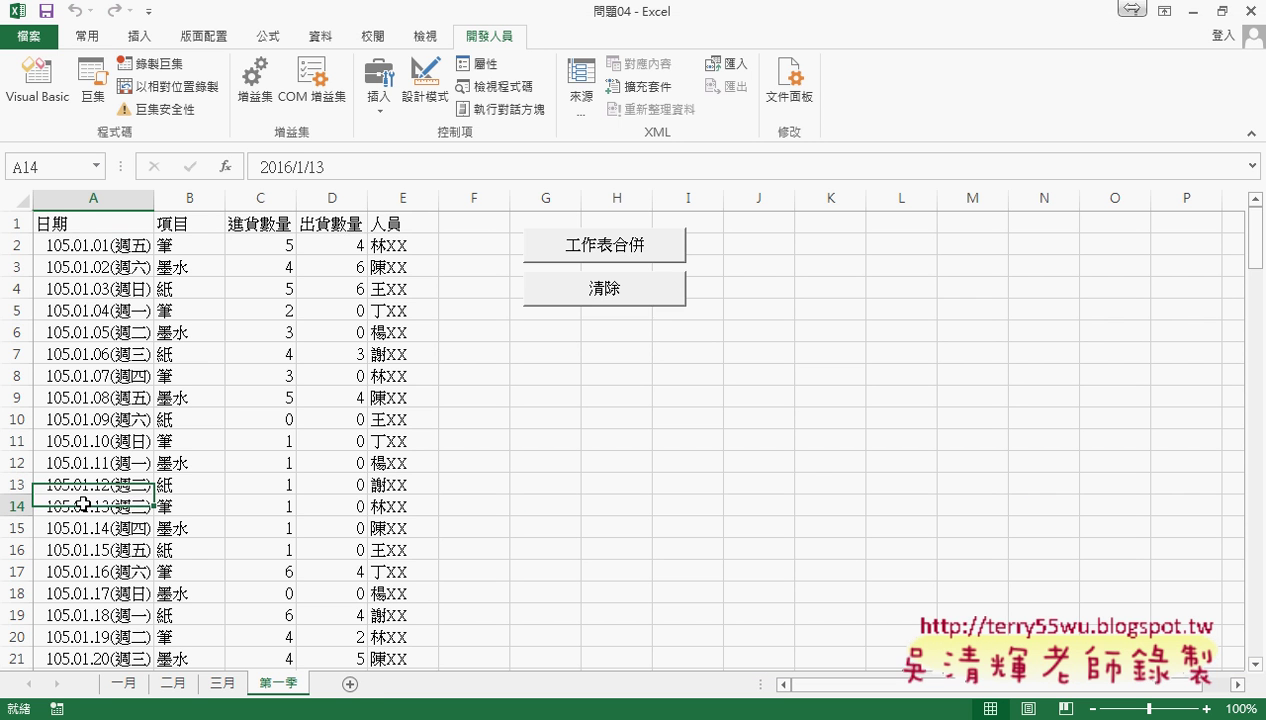
scroll(95, 510, down, 5)
scroll(97, 512, down, 3)
scroll(97, 515, down, 2)
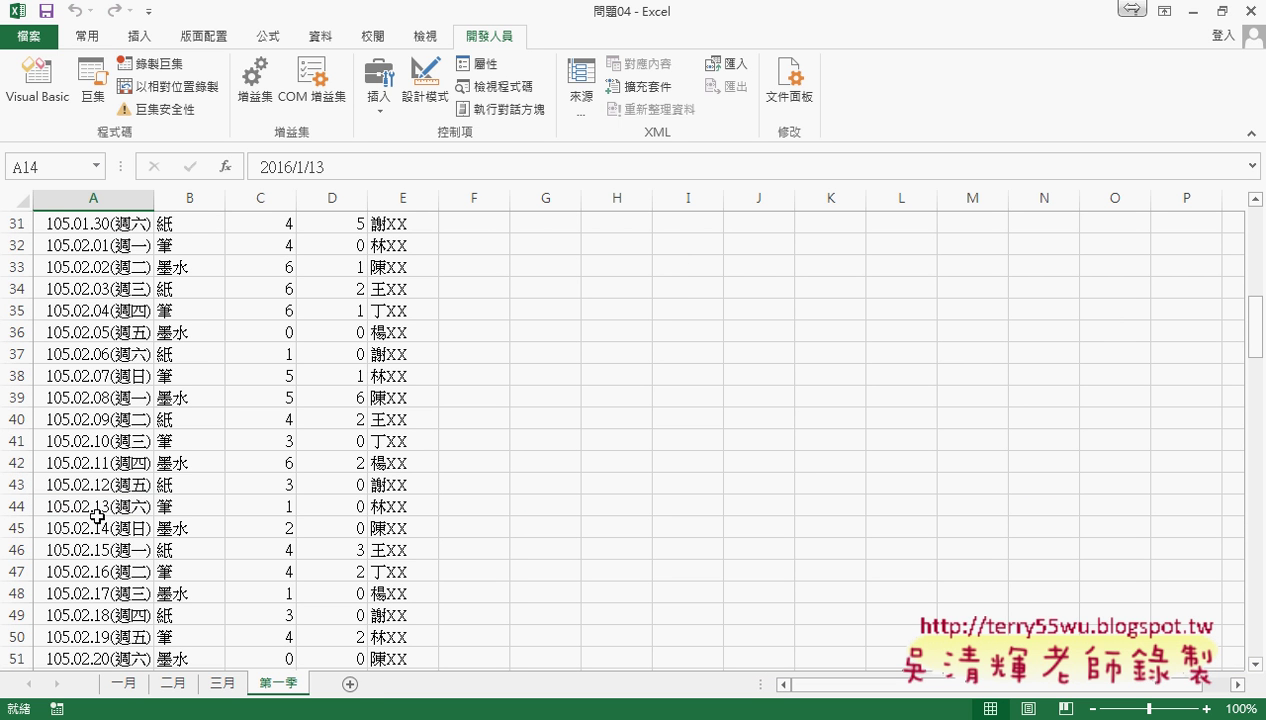
scroll(96, 540, down, 2)
scroll(95, 549, down, 1)
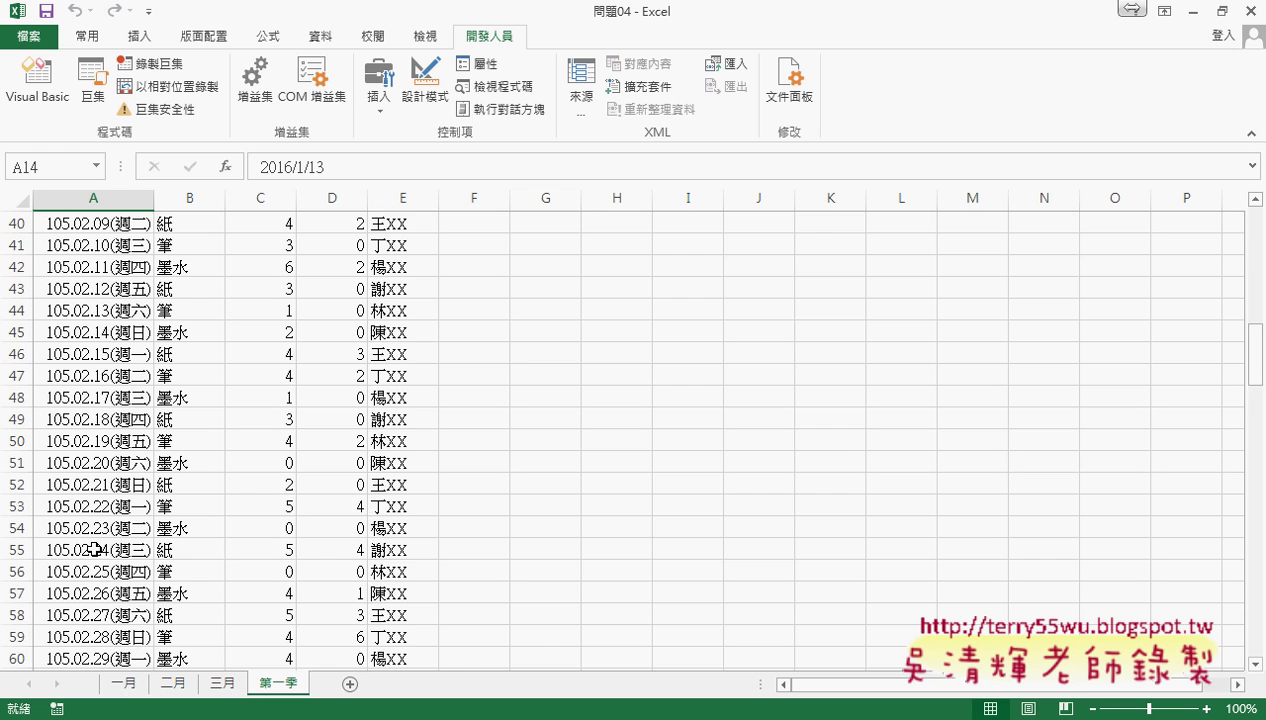
scroll(95, 549, down, 1)
scroll(95, 549, down, 1)
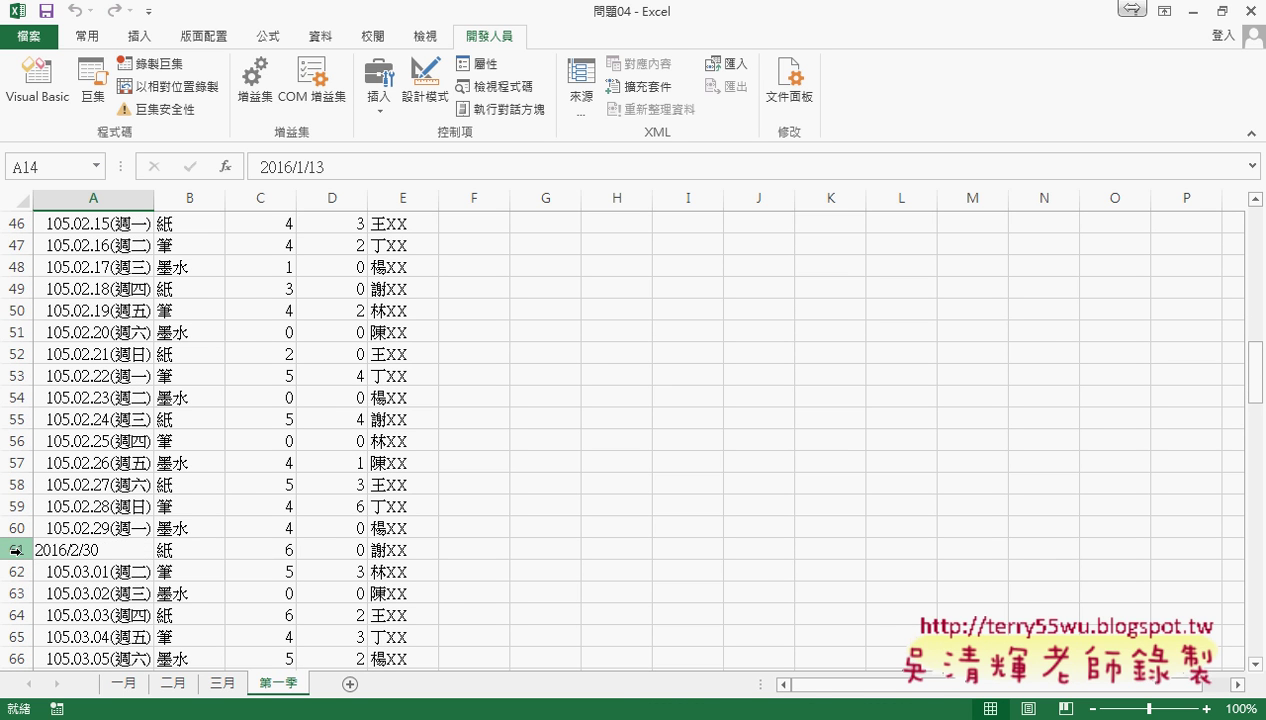
click(16, 549)
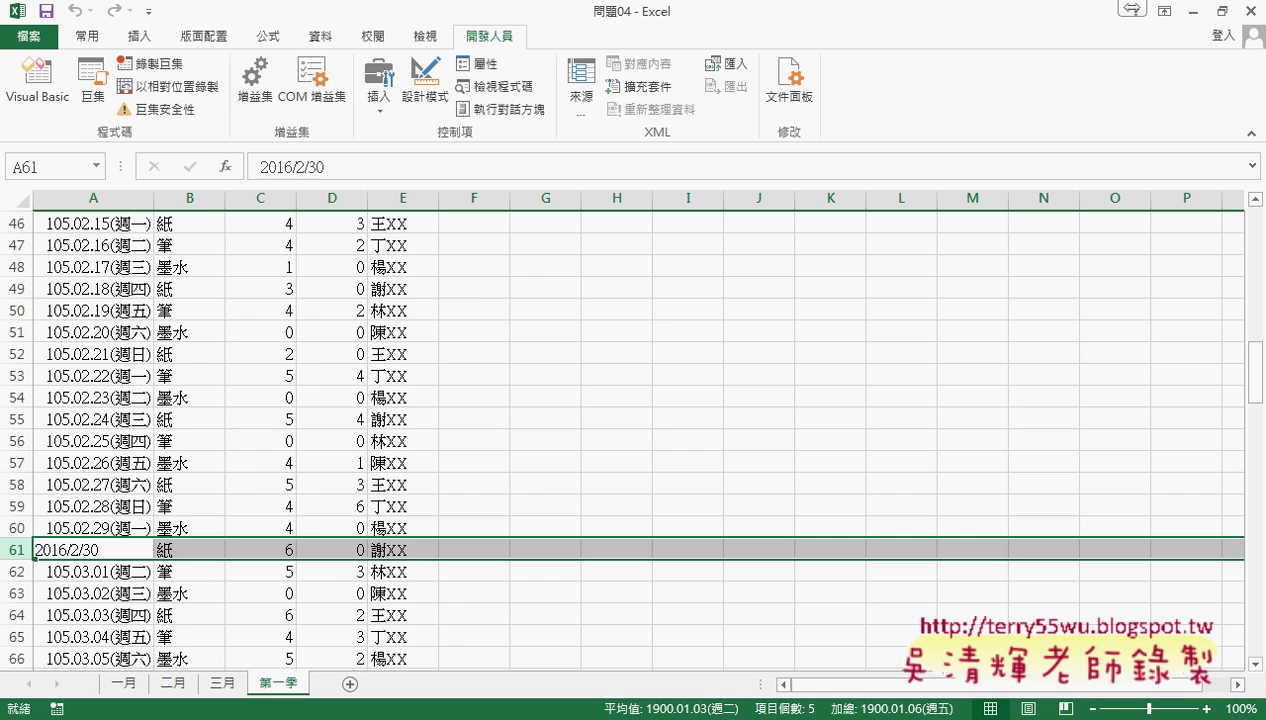
key(alt+Tab)
Step: Scroll to 再處理轉換為民國年格式 and highlight the "2016/" & i & "/" & Cells(j, "A") expression
scroll(729, 252, up, 1)
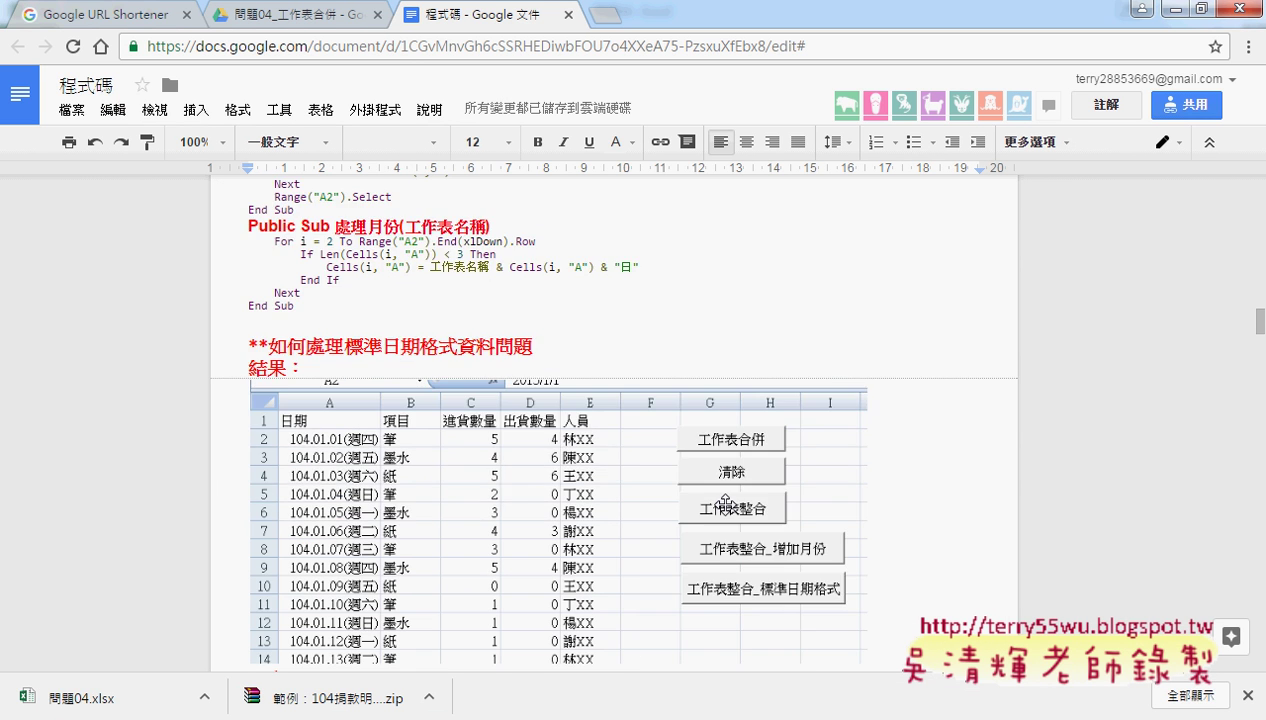
scroll(725, 503, up, 2)
scroll(725, 503, down, 2)
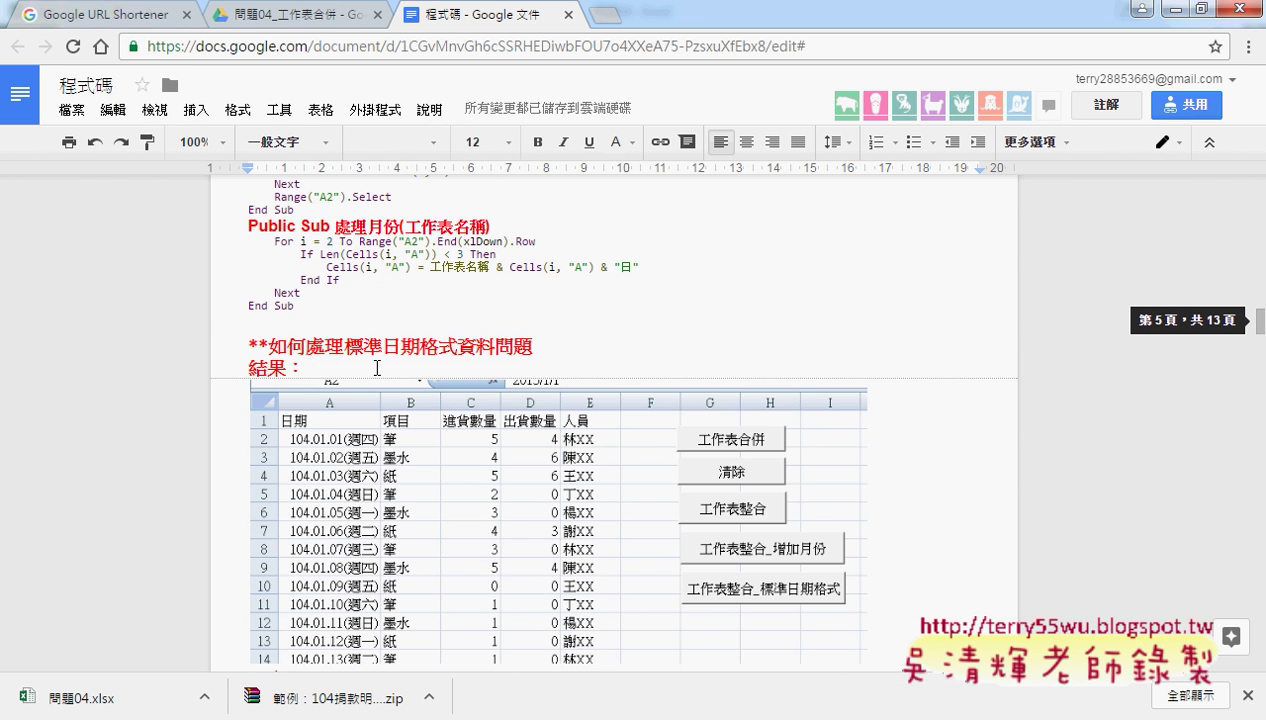
scroll(508, 494, down, 3)
scroll(488, 491, down, 2)
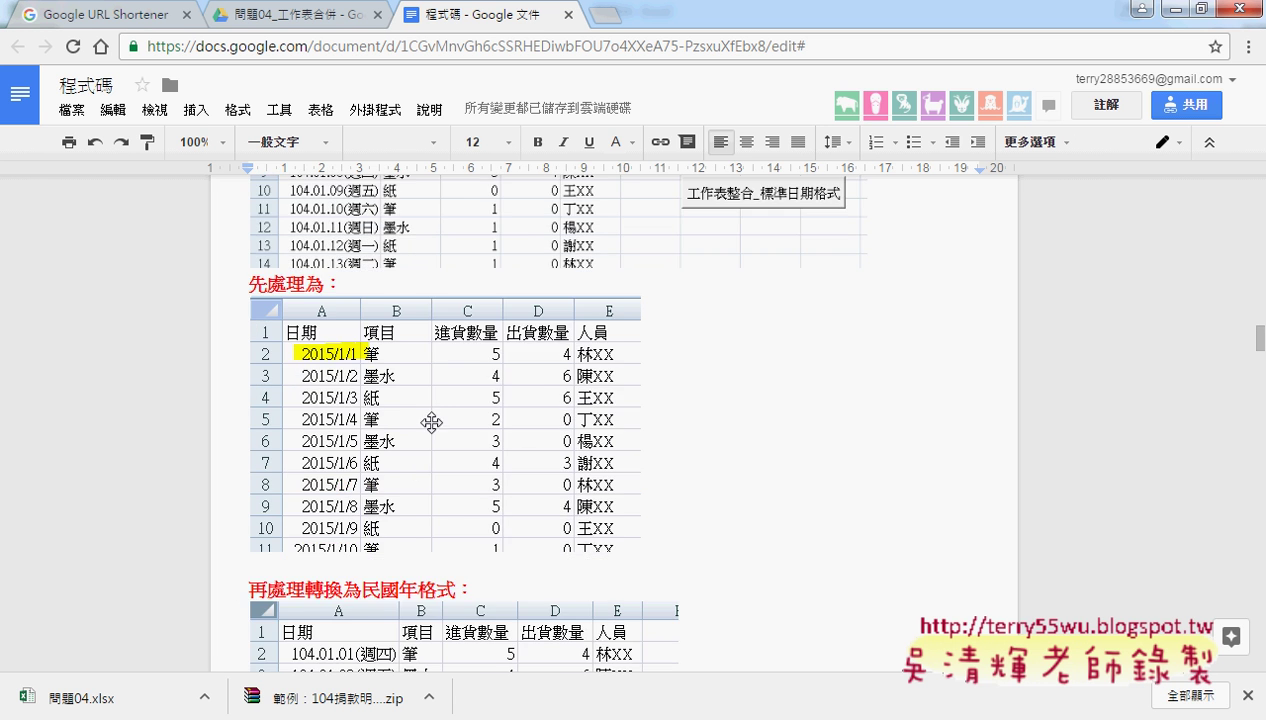
scroll(640, 500, down, 2)
scroll(617, 505, down, 1)
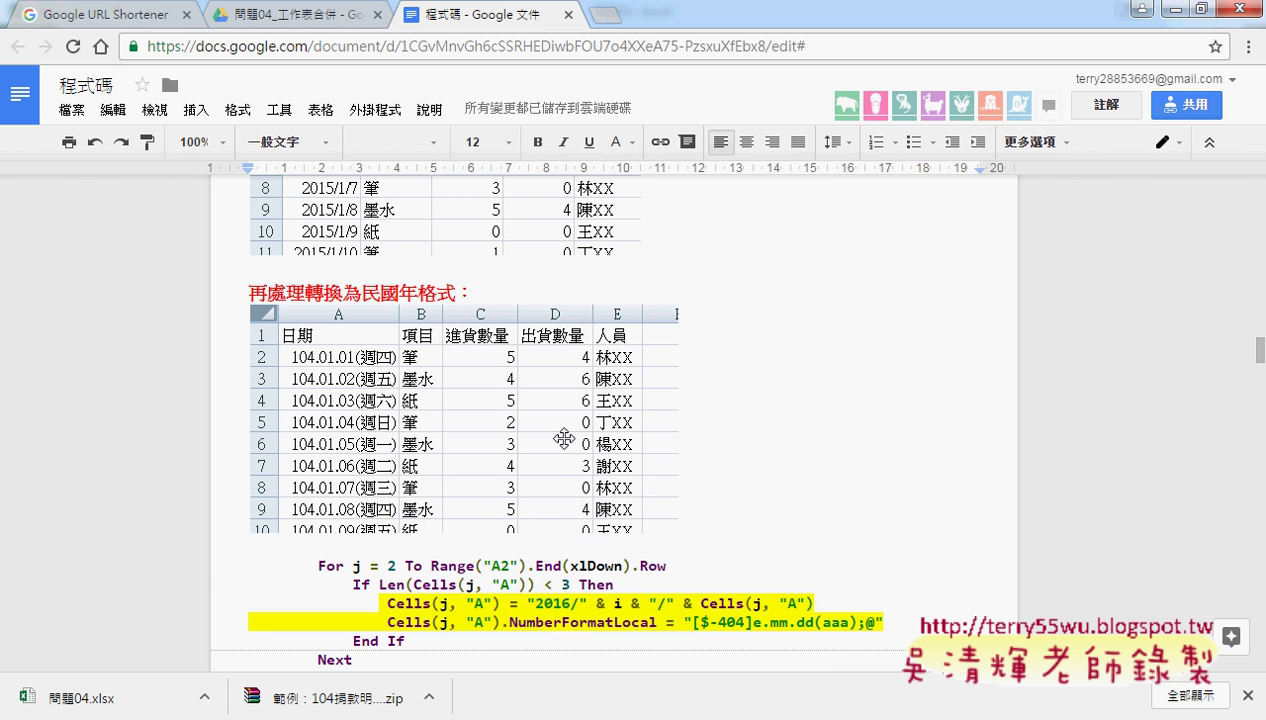
scroll(559, 434, down, 1)
mouse_move(527, 504)
mouse_down()
mouse_move(836, 503)
mouse_move(822, 505)
mouse_up()
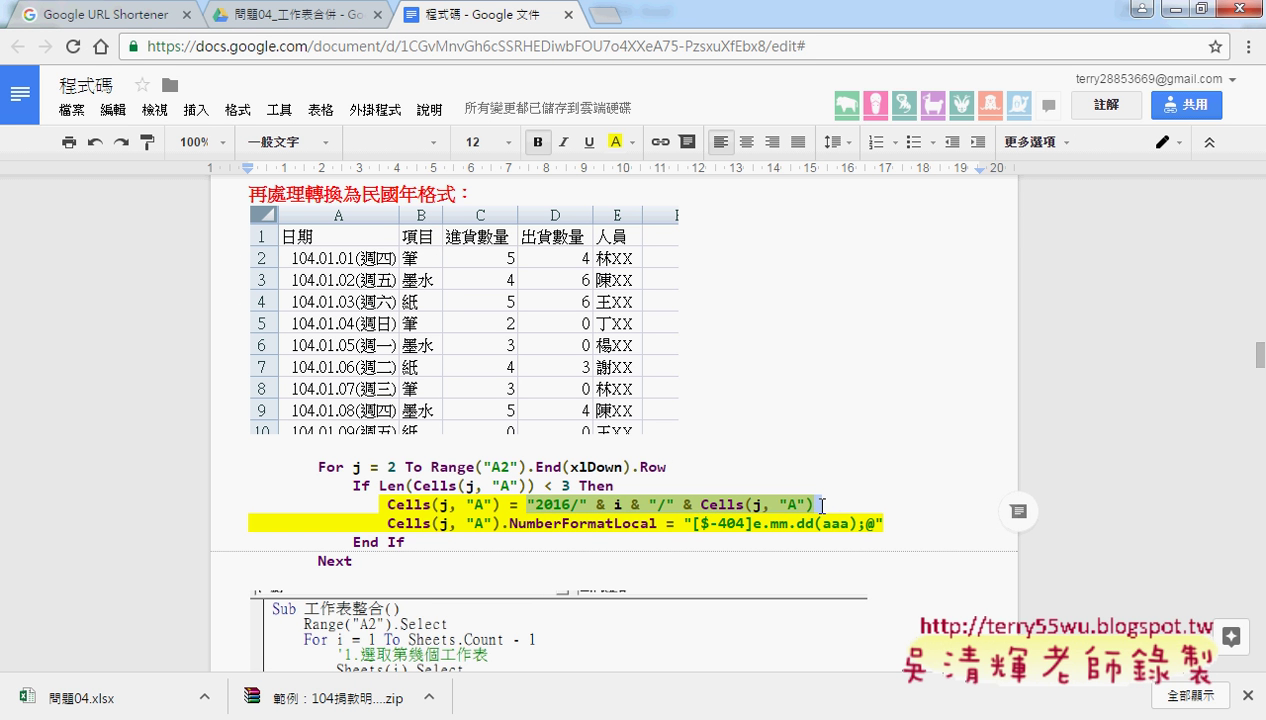